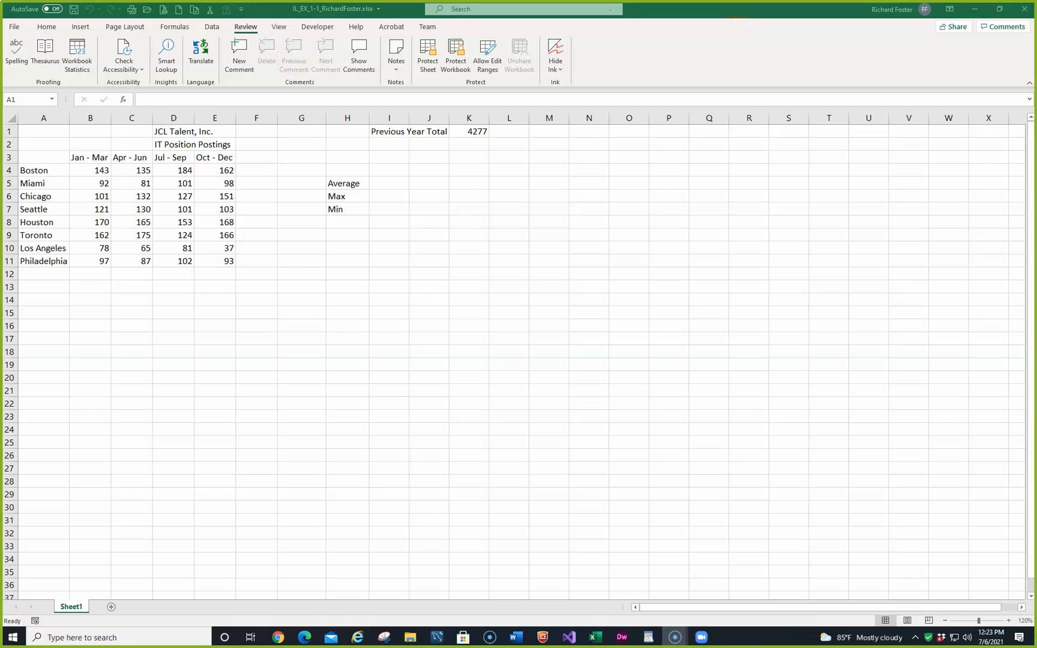
Step: Switch to the MindTap window in Edge to read the exercise instructions, and move it clear of the worksheet
{"action": "key", "text": "alt+Tab"}
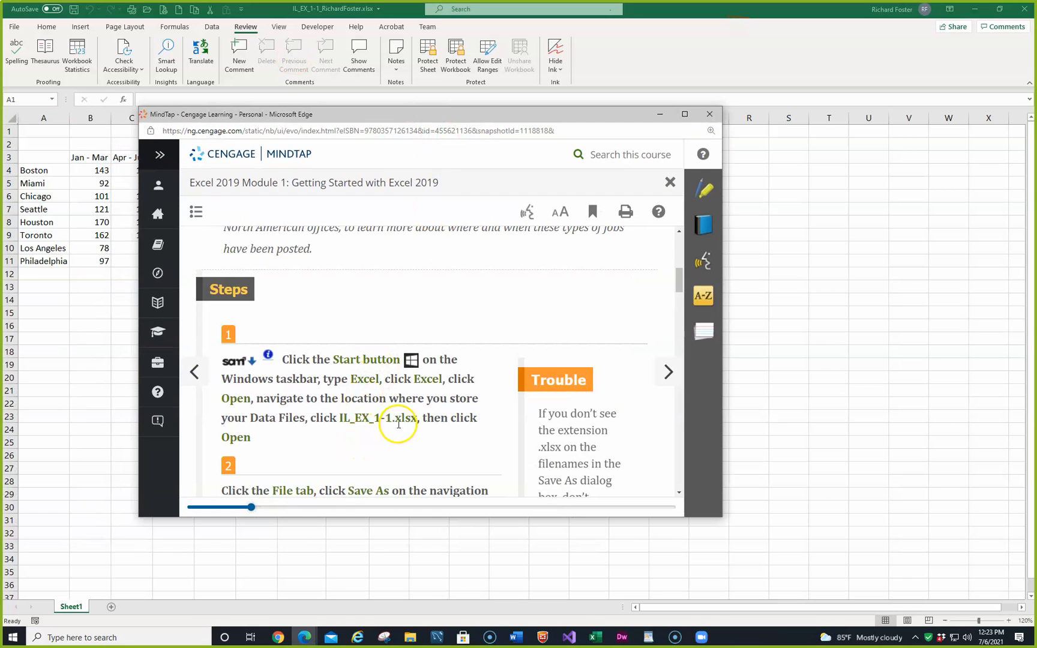
{"action": "left_click_drag", "start_coordinate": [481, 114], "coordinate": [0, 180]}
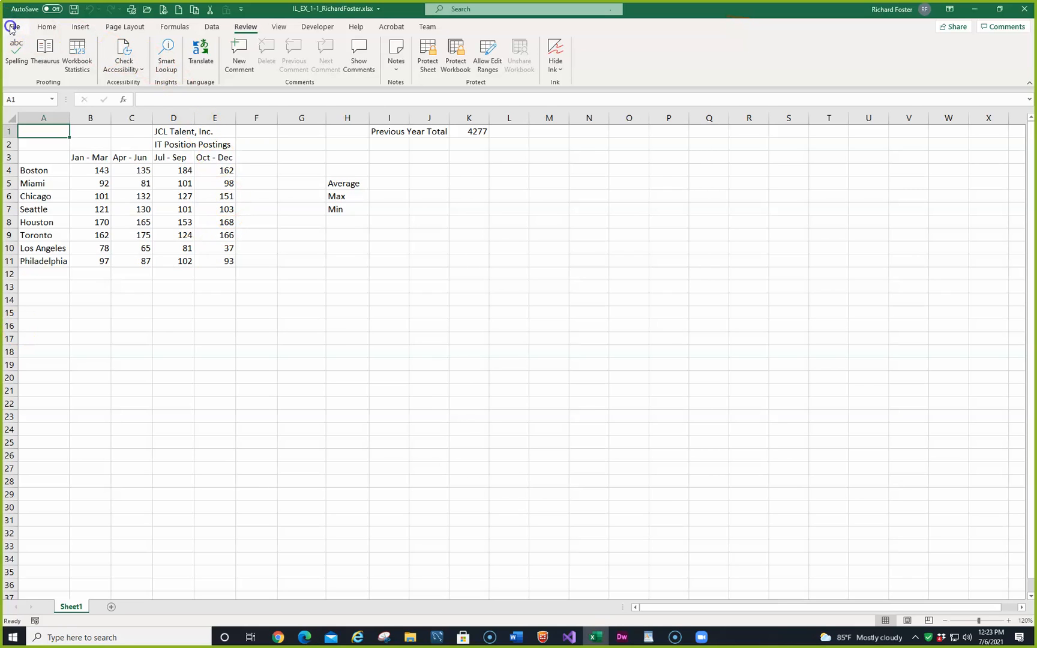
{"action": "left_click", "coordinate": [11, 28]}
{"action": "left_click", "coordinate": [28, 171]}
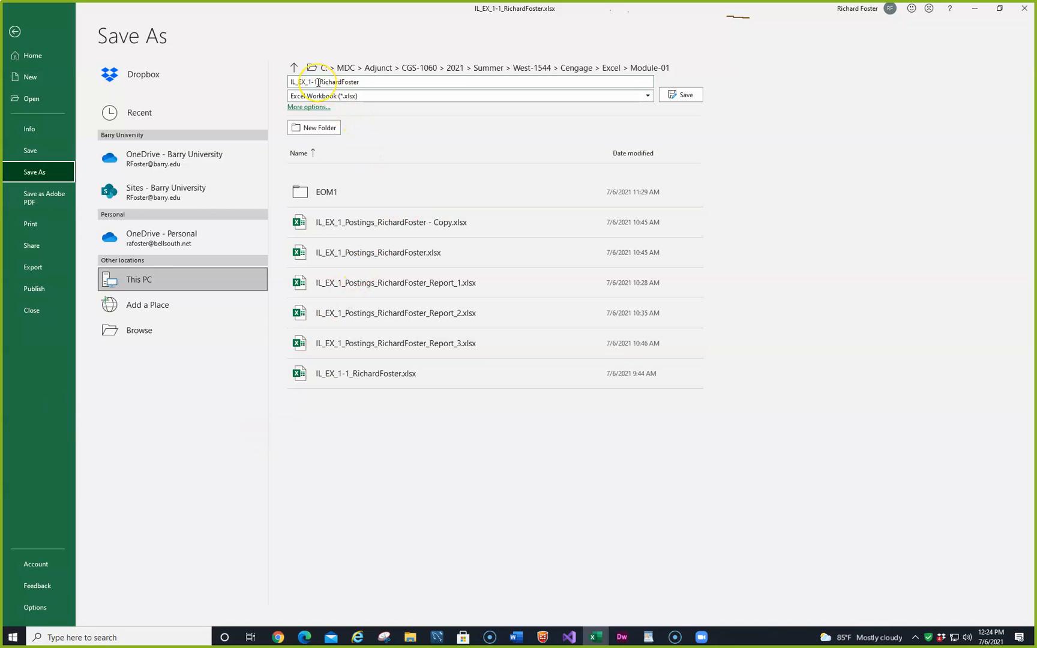
{"action": "left_click", "coordinate": [15, 32]}
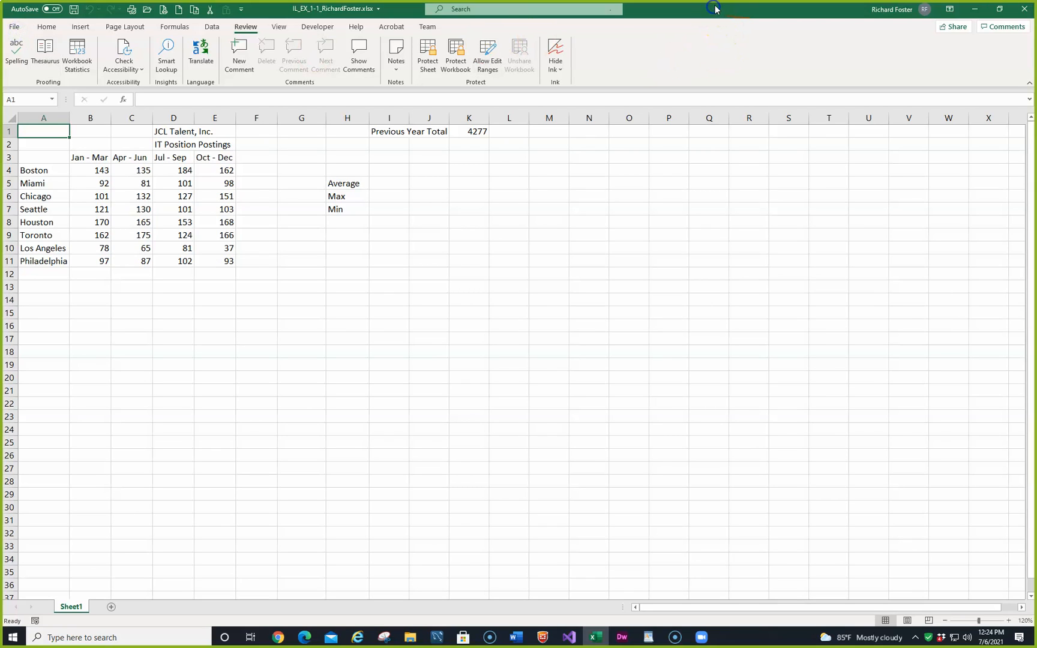
Step: Save a copy of the workbook in Module-01, changing the file name's prefix to IL_EX_1_Postings and replacing the existing file
{"action": "key", "text": "F12"}
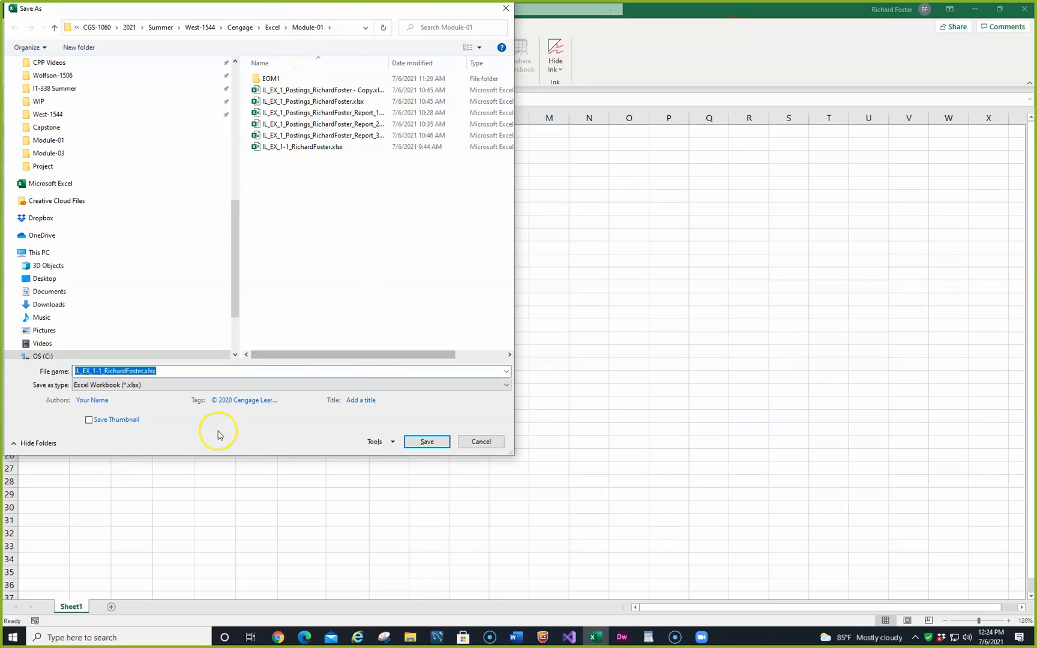
{"action": "left_click", "coordinate": [170, 372]}
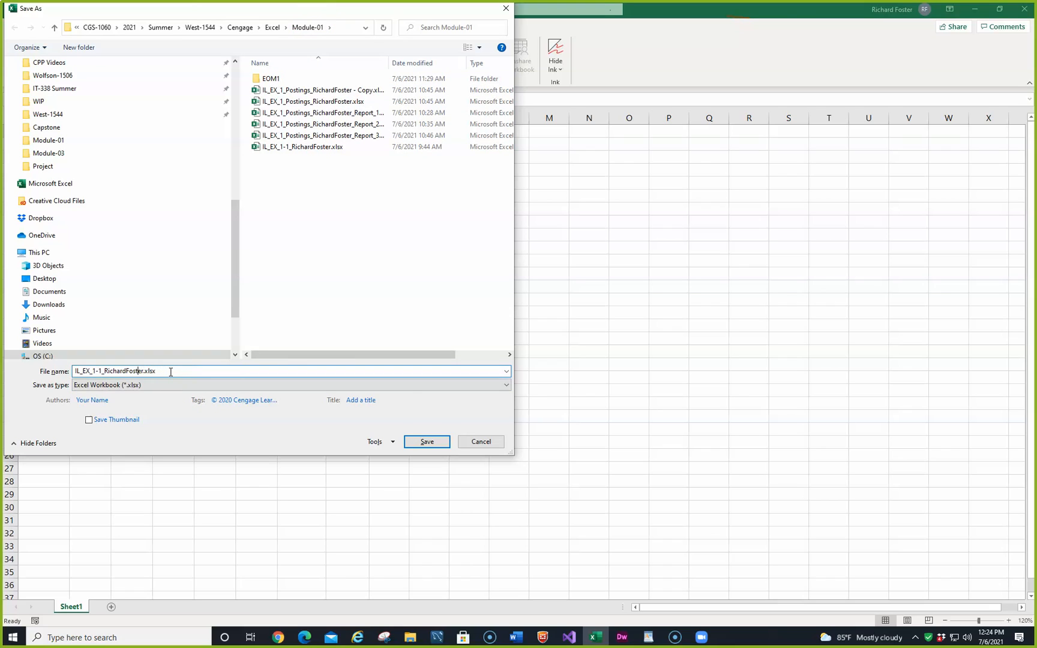
{"action": "key", "text": "Left"}
{"action": "key", "text": "BackSpace"}
{"action": "key", "text": "BackSpace"}
{"action": "type", "text": "_Postings"}
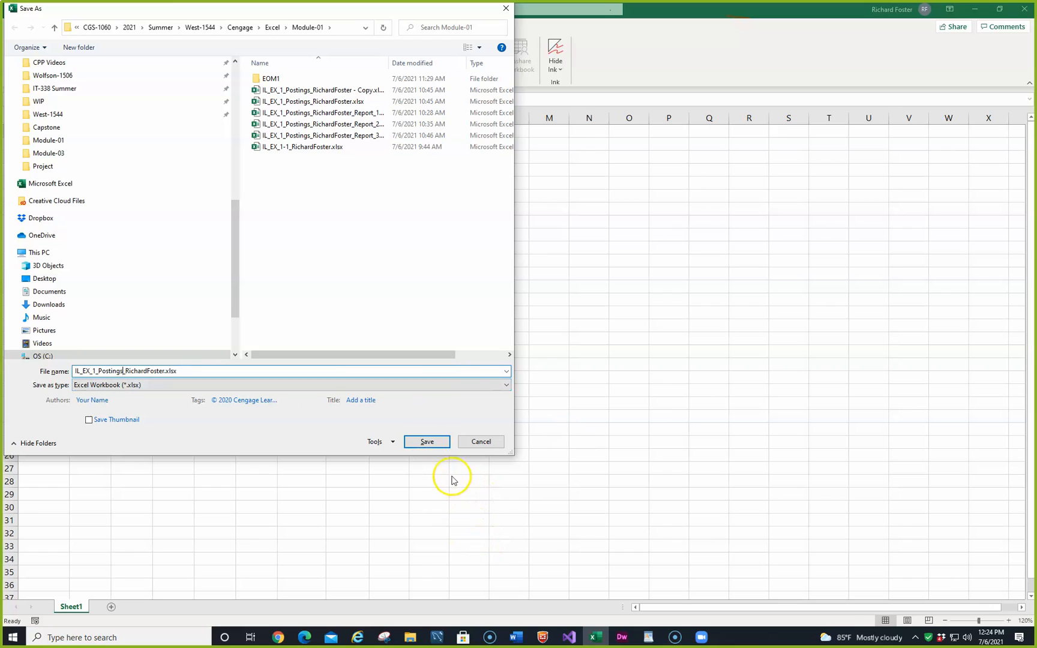
{"action": "left_click", "coordinate": [434, 446]}
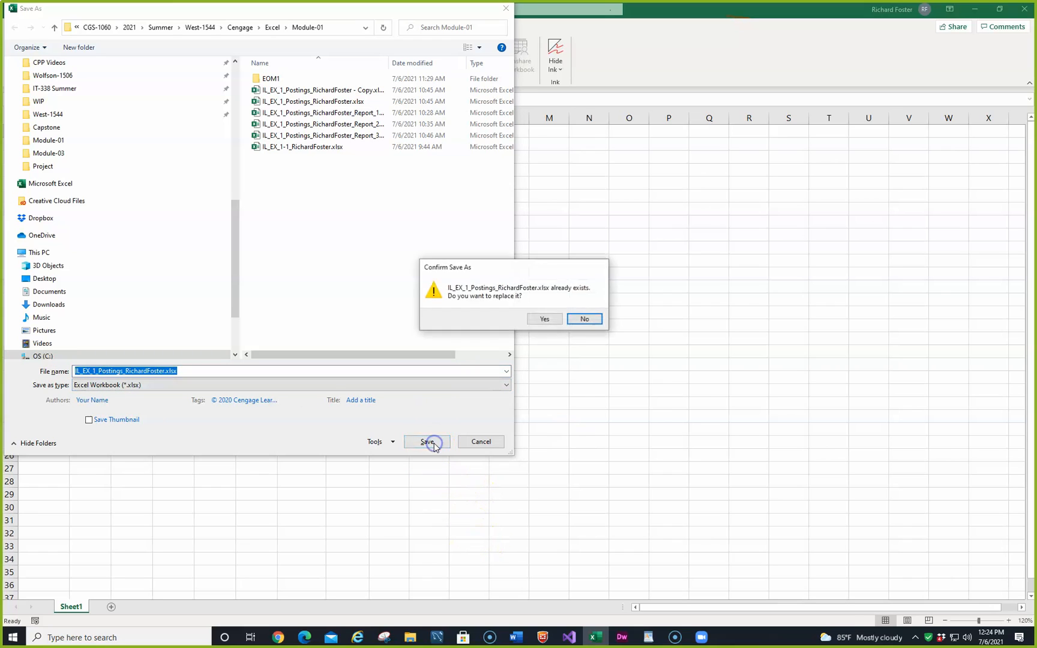
{"action": "left_click", "coordinate": [544, 319]}
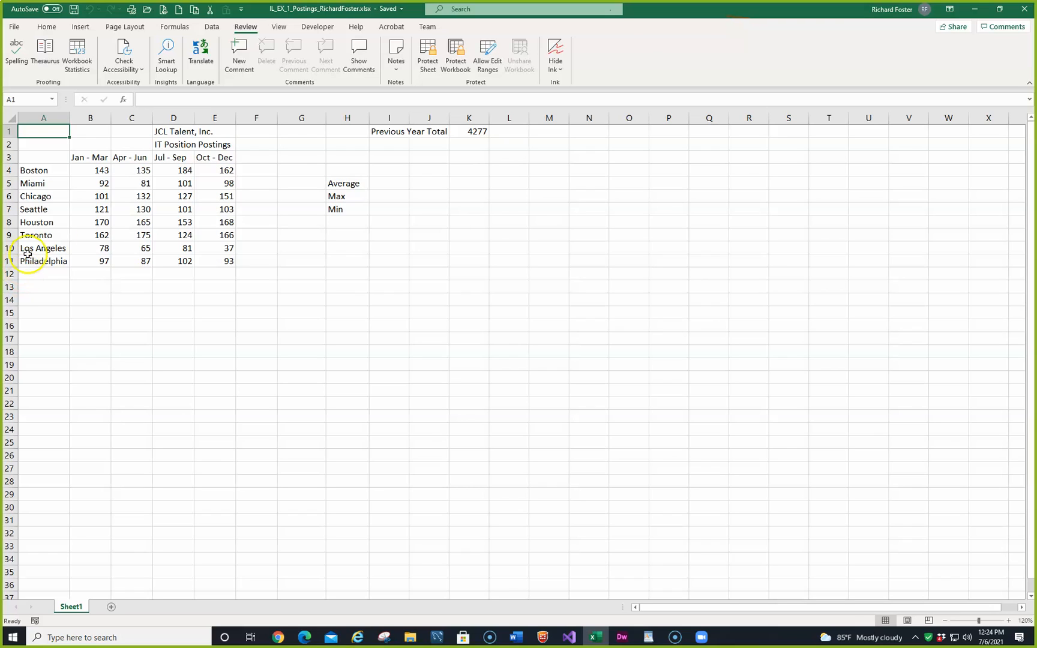
Step: Select cells G9 and A1 in turn, and jump to cell K2 by its reference
{"action": "left_click", "coordinate": [385, 210]}
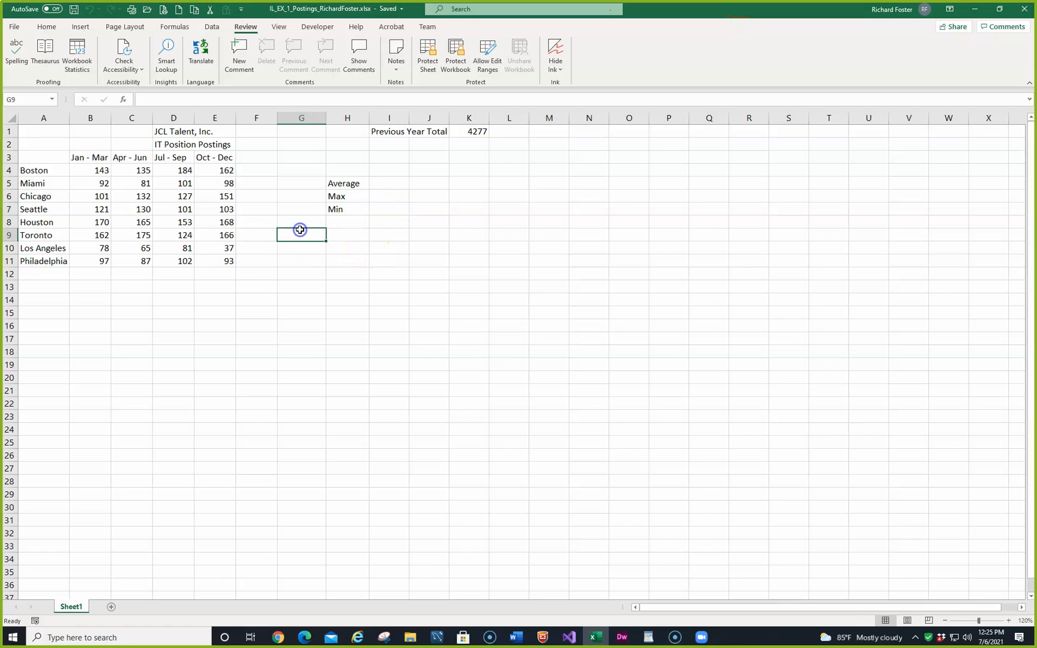
{"action": "left_click", "coordinate": [53, 136]}
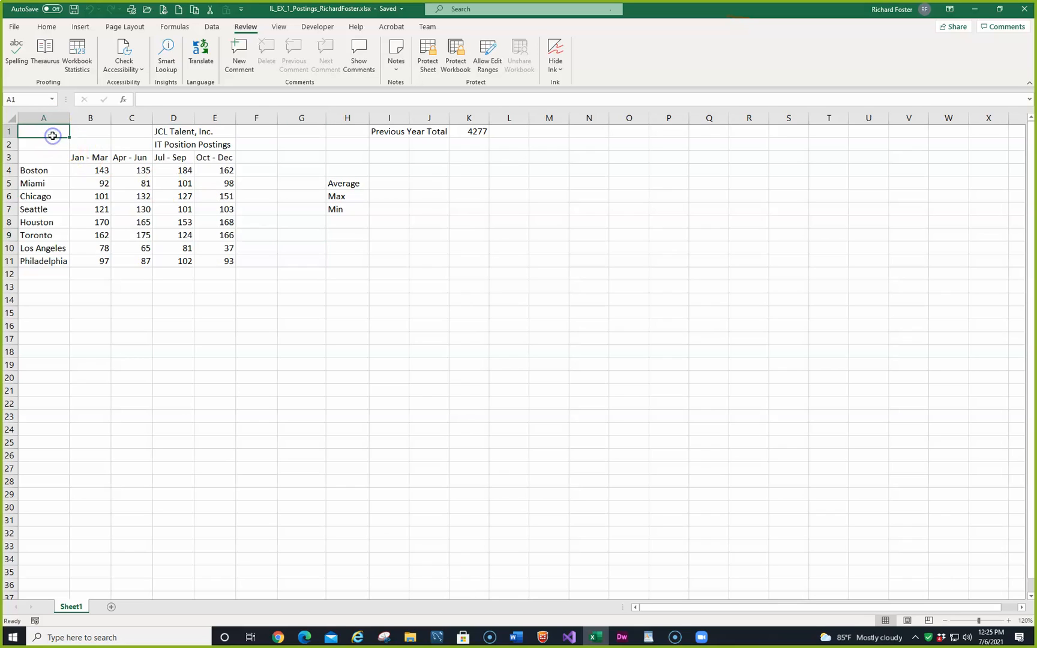
{"action": "left_click", "coordinate": [28, 98]}
{"action": "type", "text": "K2"}
{"action": "key", "text": "Return"}
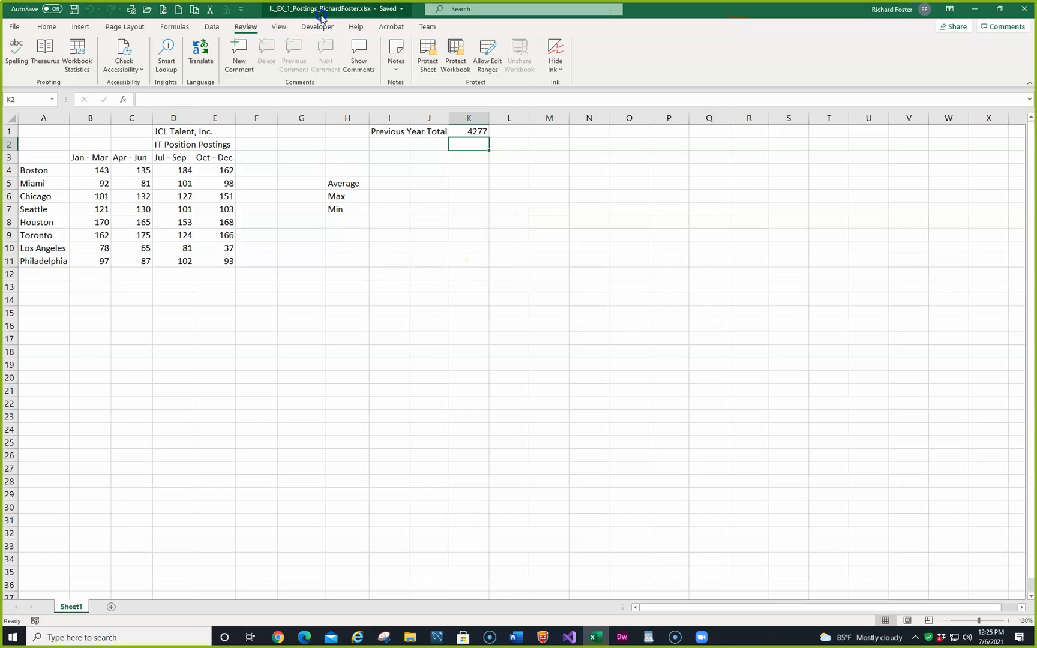
Step: Select the Jan - Mar values in B4:B11 and return to cell B4
{"action": "left_click", "coordinate": [48, 27]}
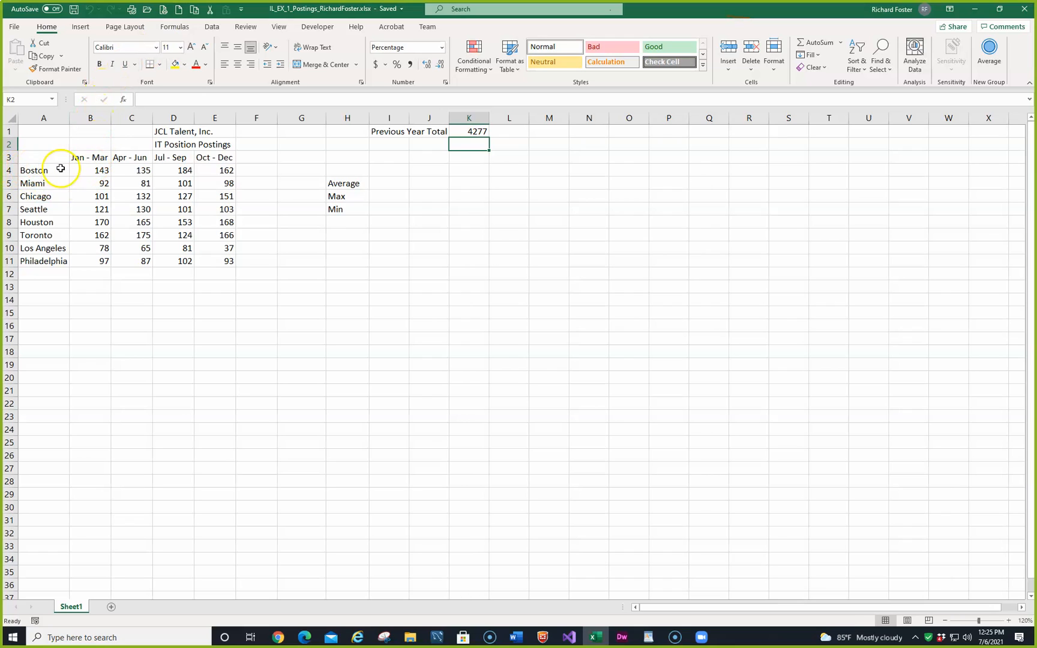
{"action": "left_click", "coordinate": [93, 170]}
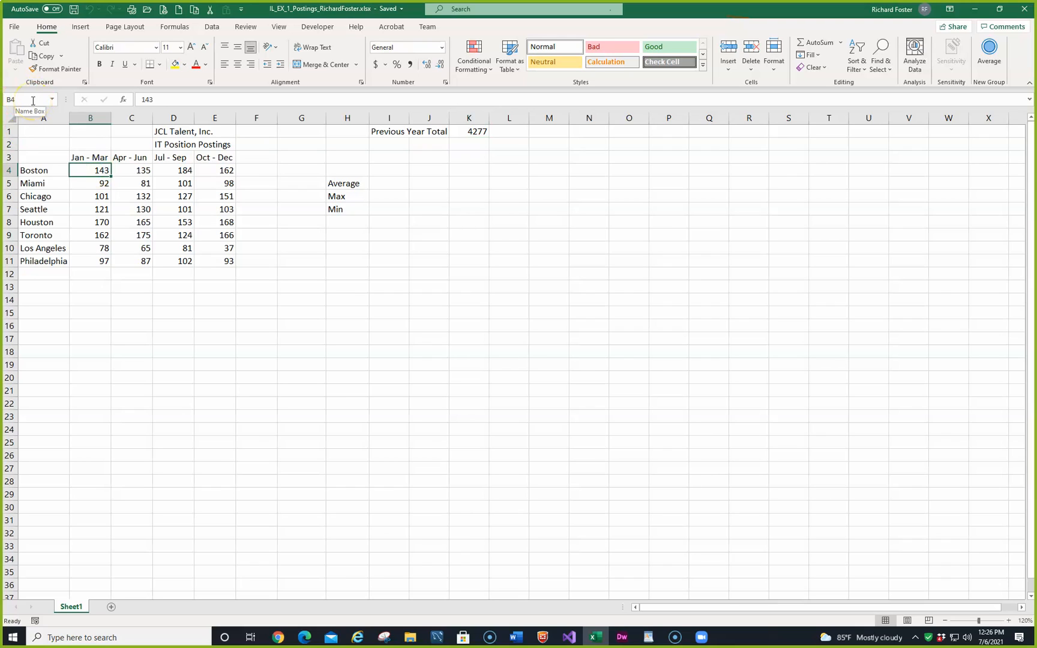
{"action": "left_click", "coordinate": [82, 171]}
{"action": "left_click_drag", "start_coordinate": [82, 171], "coordinate": [89, 257]}
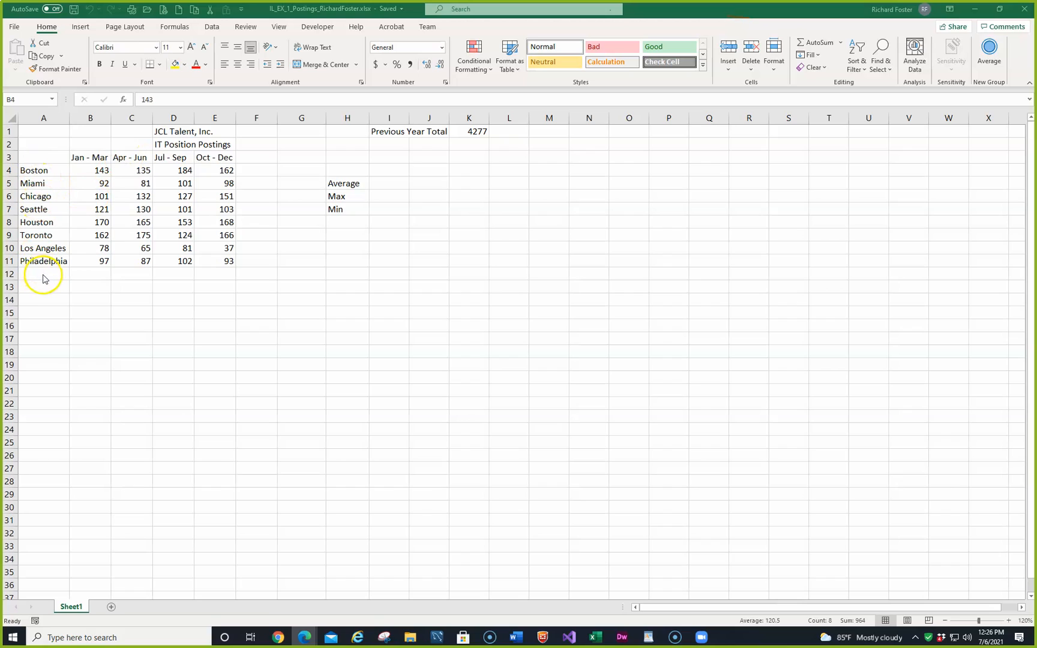
{"action": "left_click", "coordinate": [97, 174]}
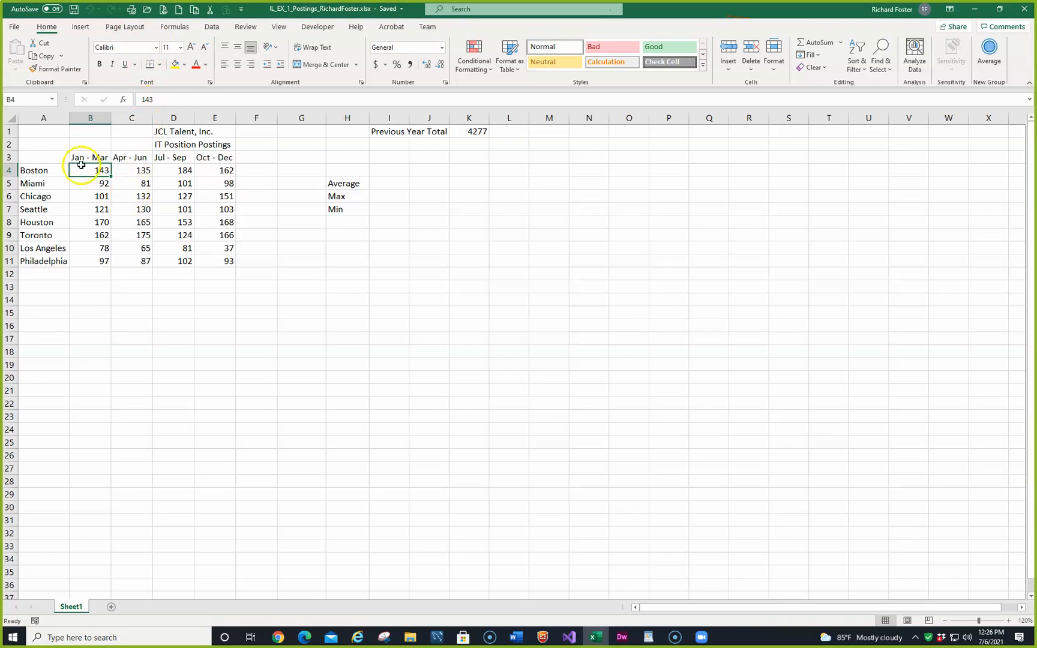
Step: Enter the column label Total in cell F3
{"action": "left_click", "coordinate": [264, 157]}
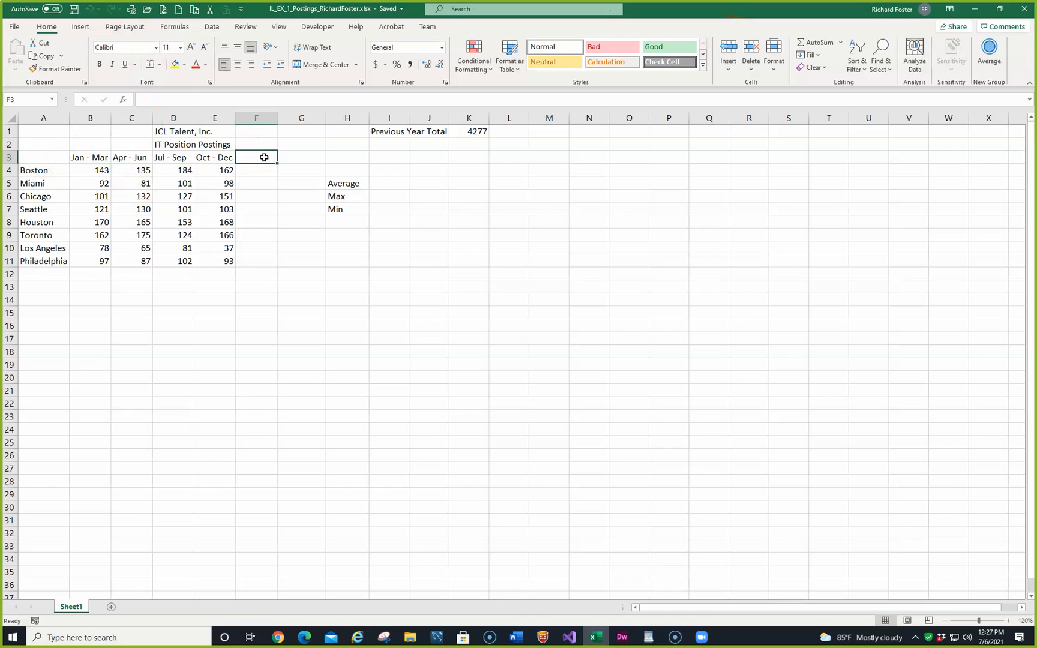
{"action": "type", "text": "Tota"}
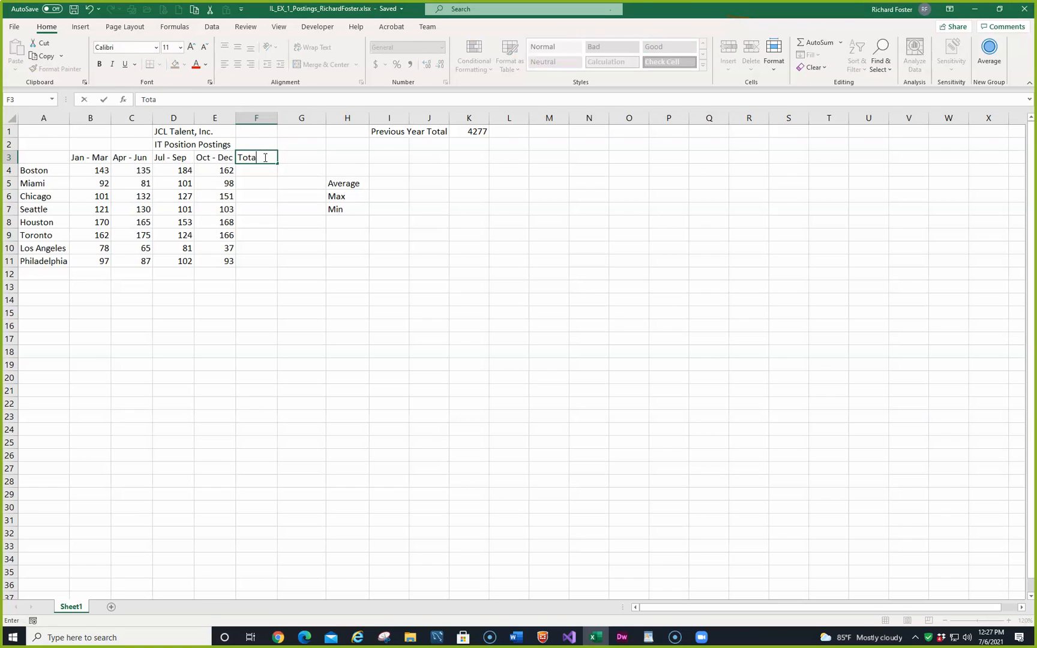
{"action": "type", "text": "l"}
{"action": "left_click", "coordinate": [103, 102]}
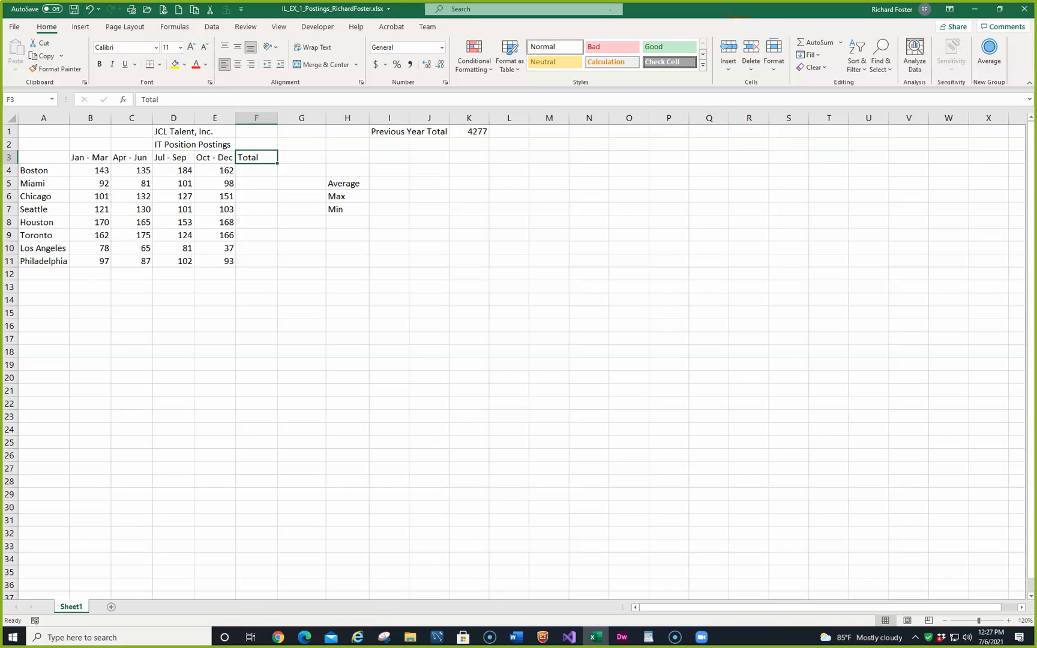
Step: Enter the row label Vancouver in cell A12, below Philadelphia
{"action": "left_click", "coordinate": [37, 272]}
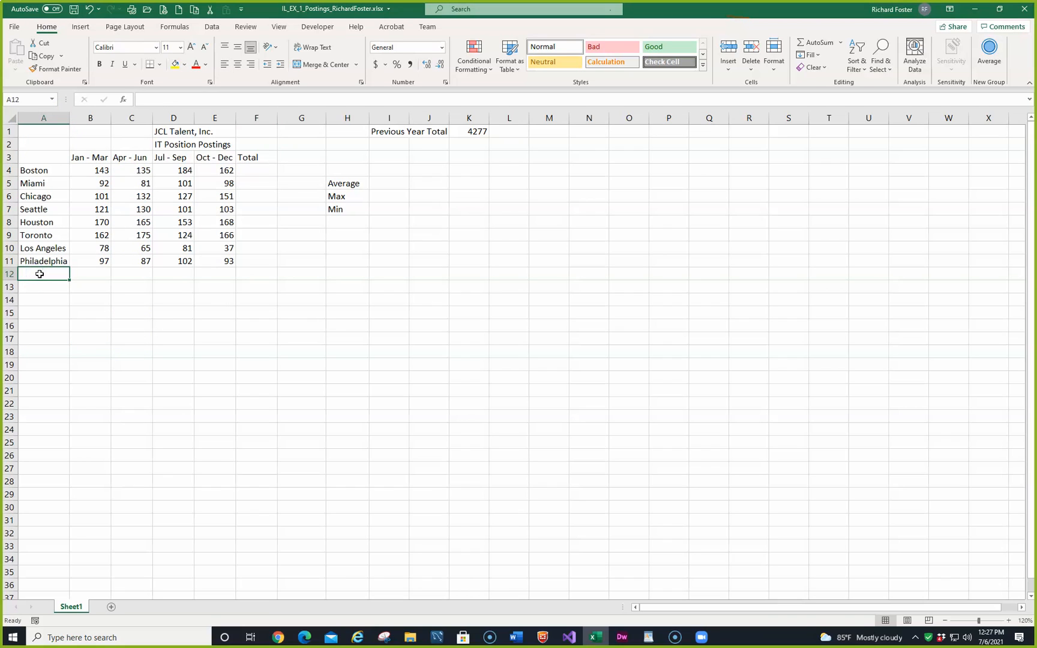
{"action": "type", "text": "Vanco"}
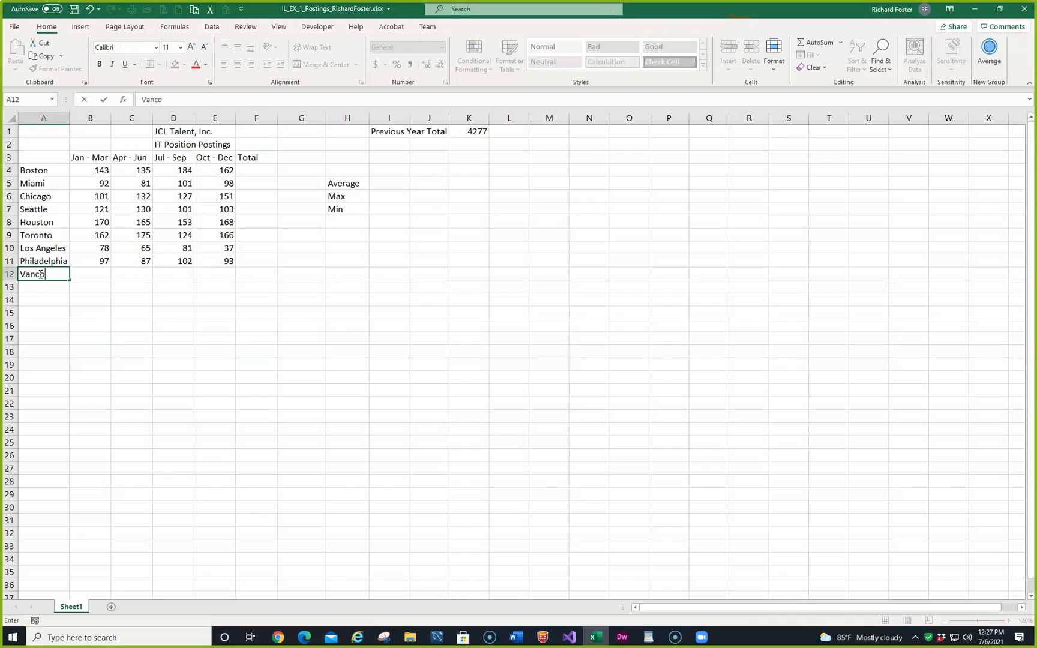
{"action": "type", "text": "uver"}
{"action": "key", "text": "Tab"}
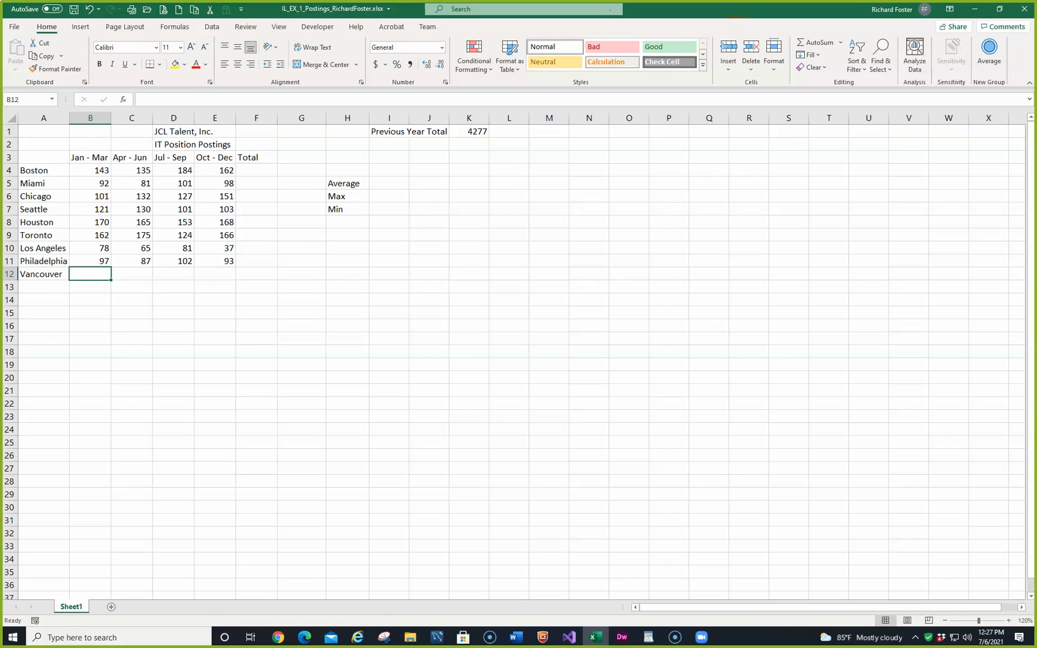
Step: Enter 130, 117 and 130 for Vancouver in cells B12 through D12
{"action": "type", "text": "130"}
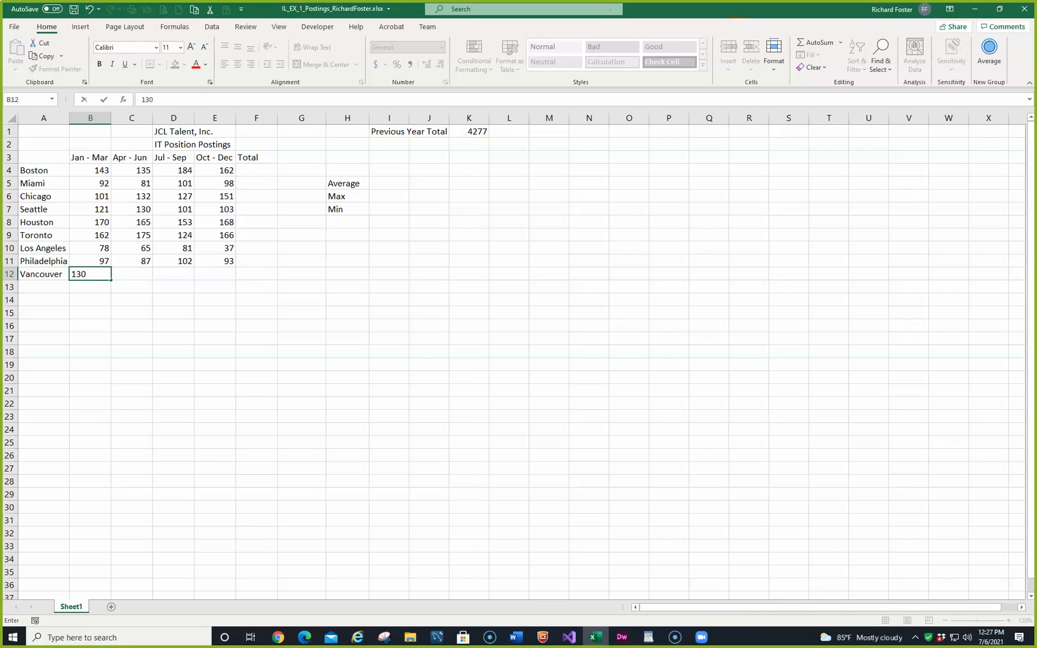
{"action": "key", "text": "Tab"}
{"action": "type", "text": "117"}
{"action": "key", "text": "Tab"}
{"action": "type", "text": "130"}
{"action": "key", "text": "Tab"}
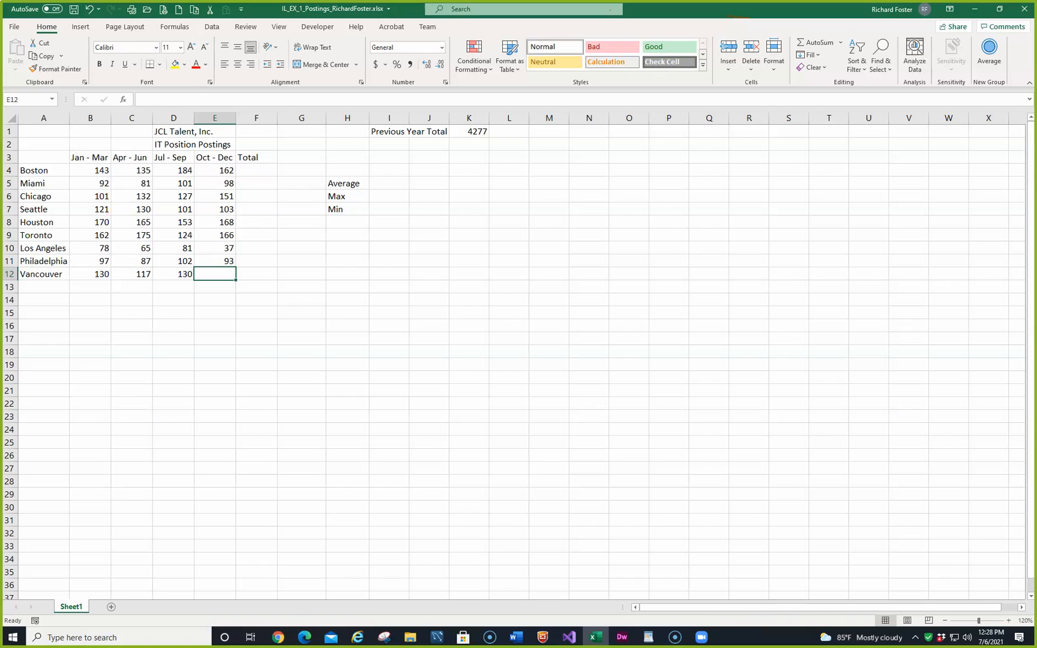
Step: Replace Vancouver's Apr - Jun value with 130 and Jul - Sep value with 117, and enter 130 for Oct - Dec in E12
{"action": "left_click", "coordinate": [146, 273]}
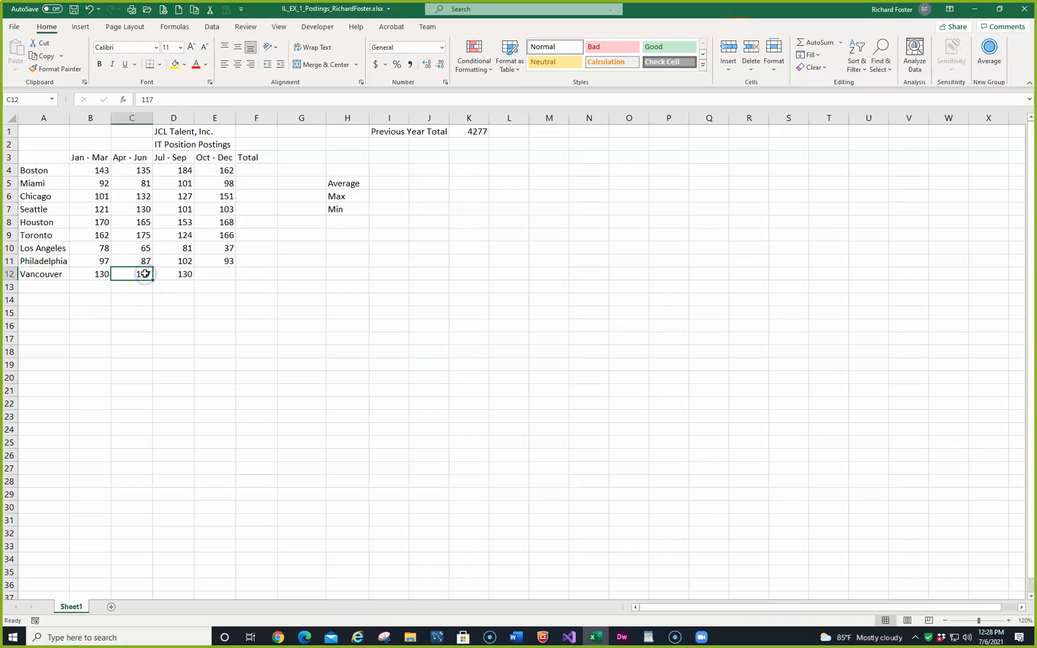
{"action": "type", "text": "130"}
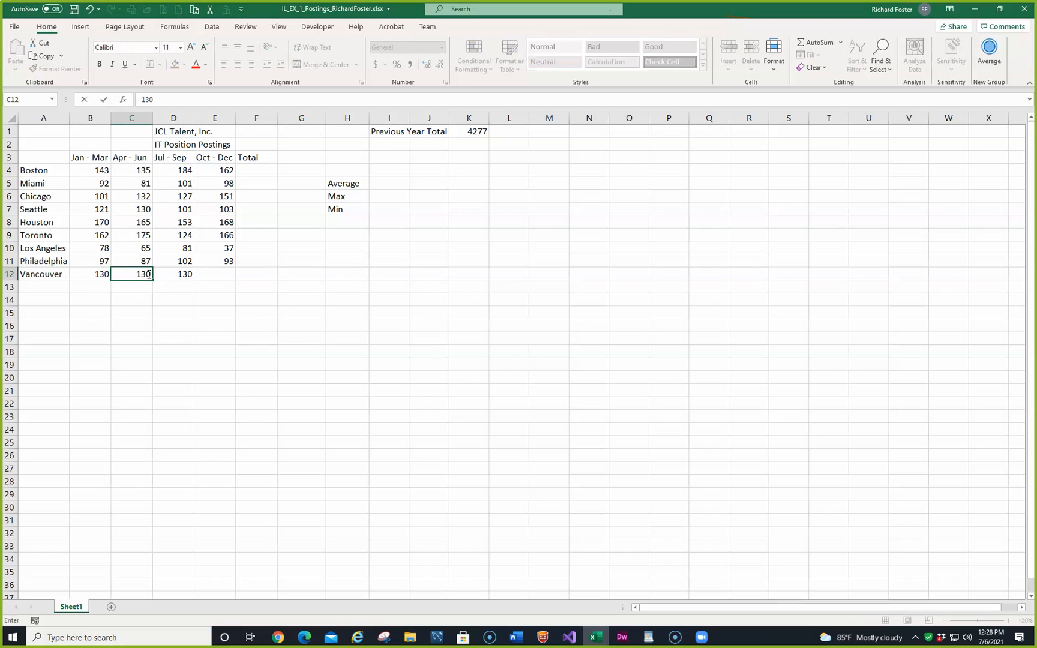
{"action": "key", "text": "Tab"}
{"action": "type", "text": "117"}
{"action": "key", "text": "Tab"}
{"action": "type", "text": "130"}
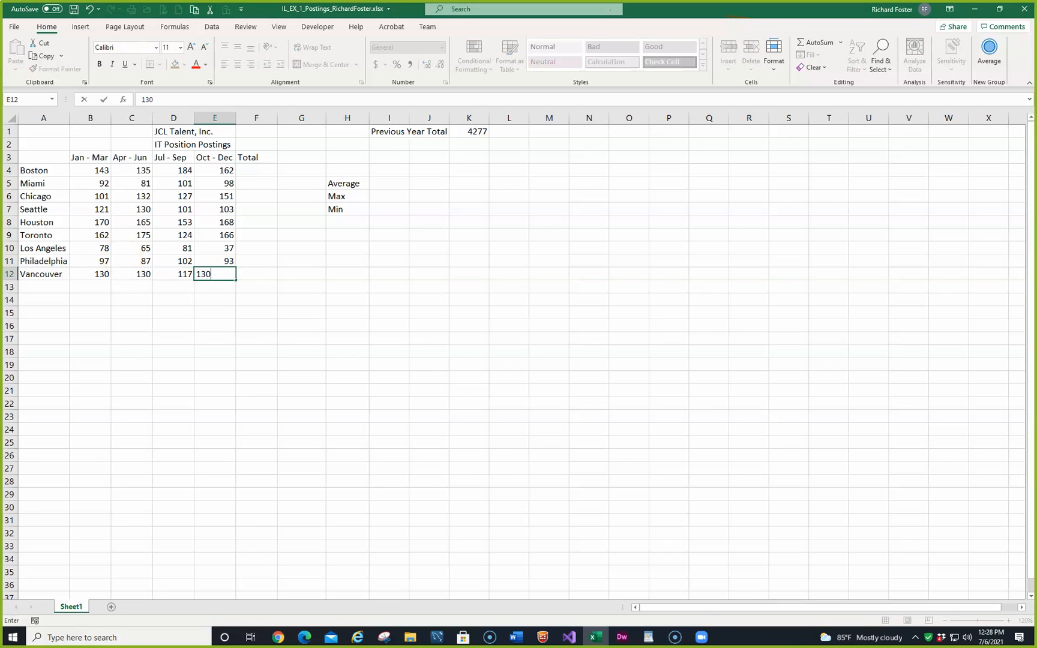
Step: Compare the Vancouver row with Figure 1-3 in the MindTap window, and commit the 130 entry in E12
{"action": "left_click", "coordinate": [304, 636]}
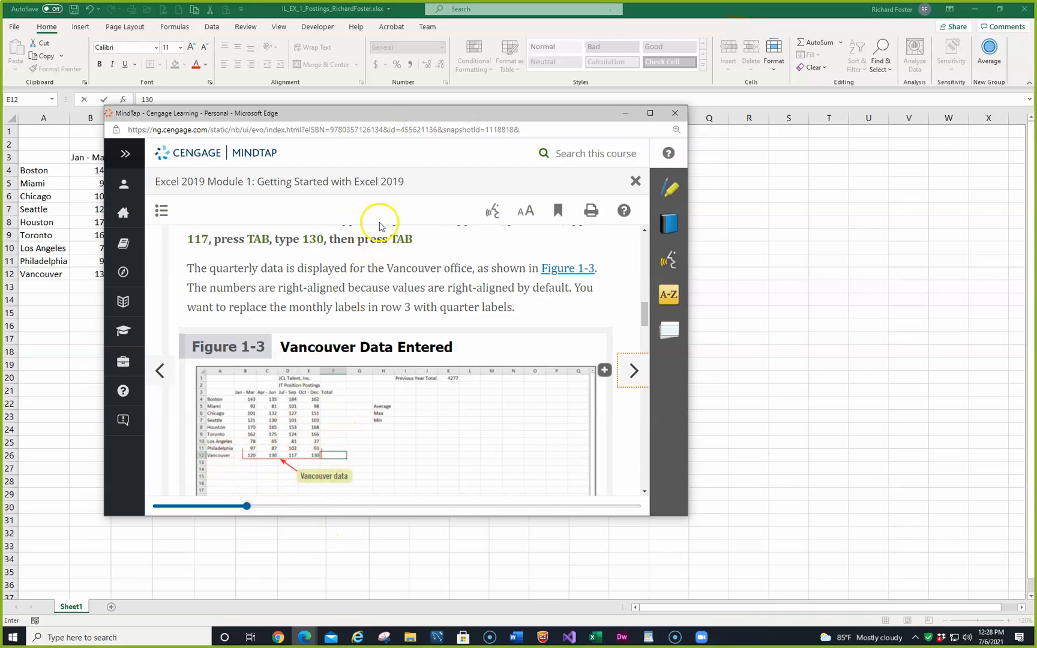
{"action": "left_click_drag", "start_coordinate": [380, 126], "coordinate": [277, 180]}
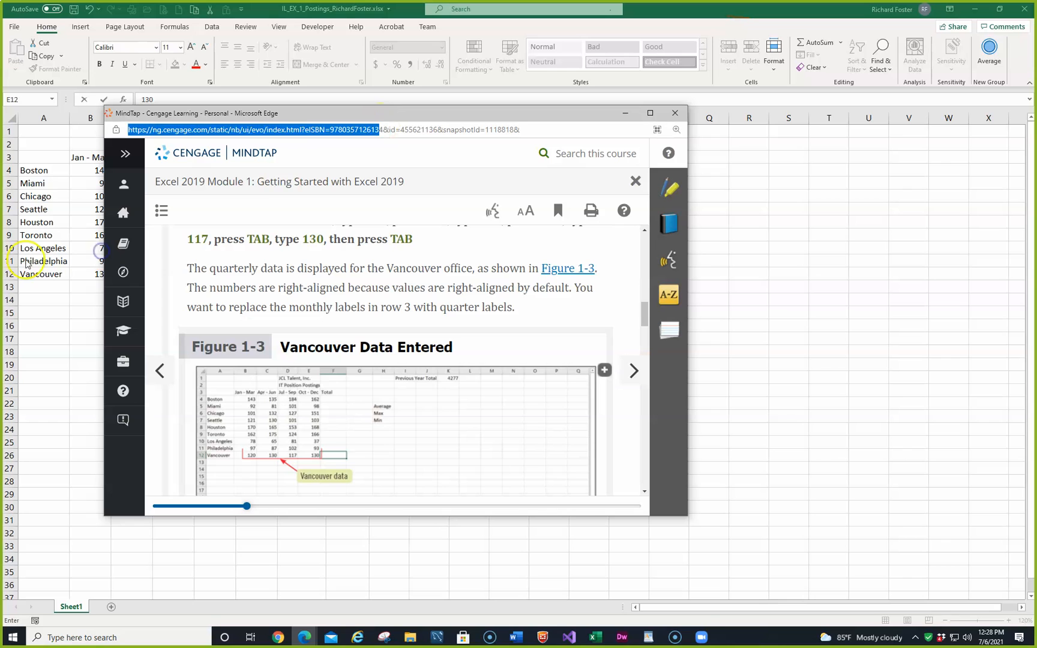
{"action": "left_click_drag", "start_coordinate": [410, 109], "coordinate": [0, 209]}
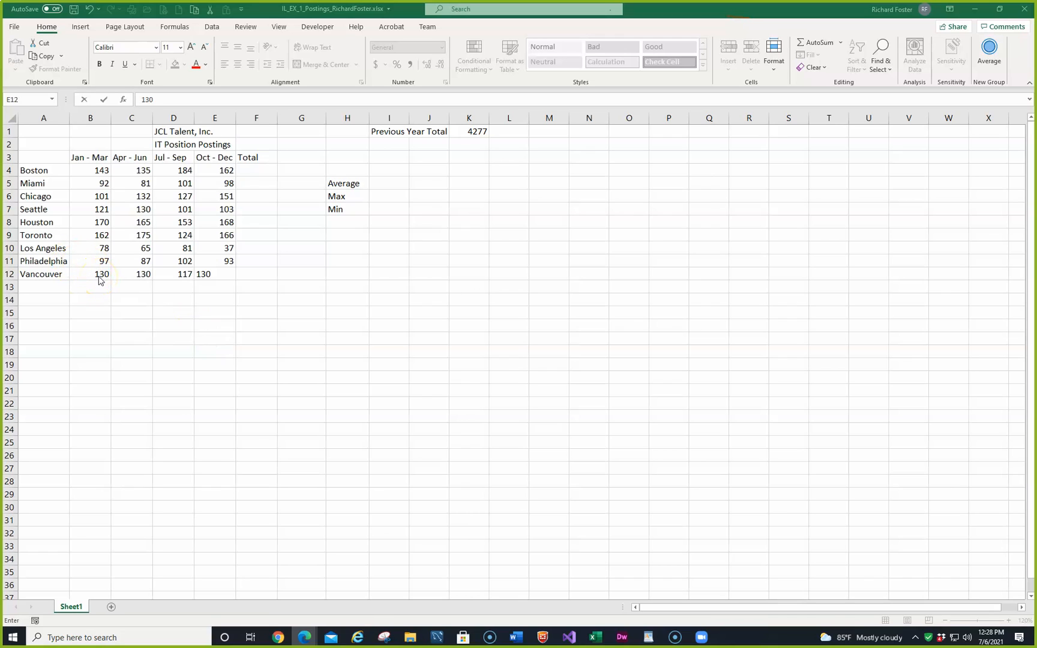
{"action": "key", "text": "ctrl+Return"}
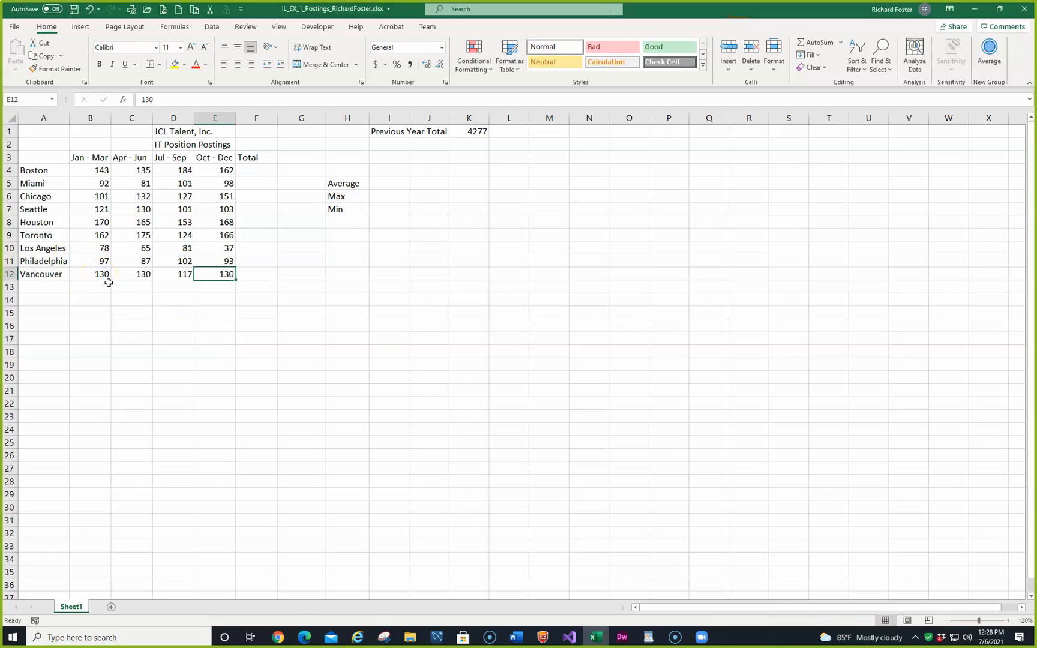
{"action": "double_click", "coordinate": [103, 277]}
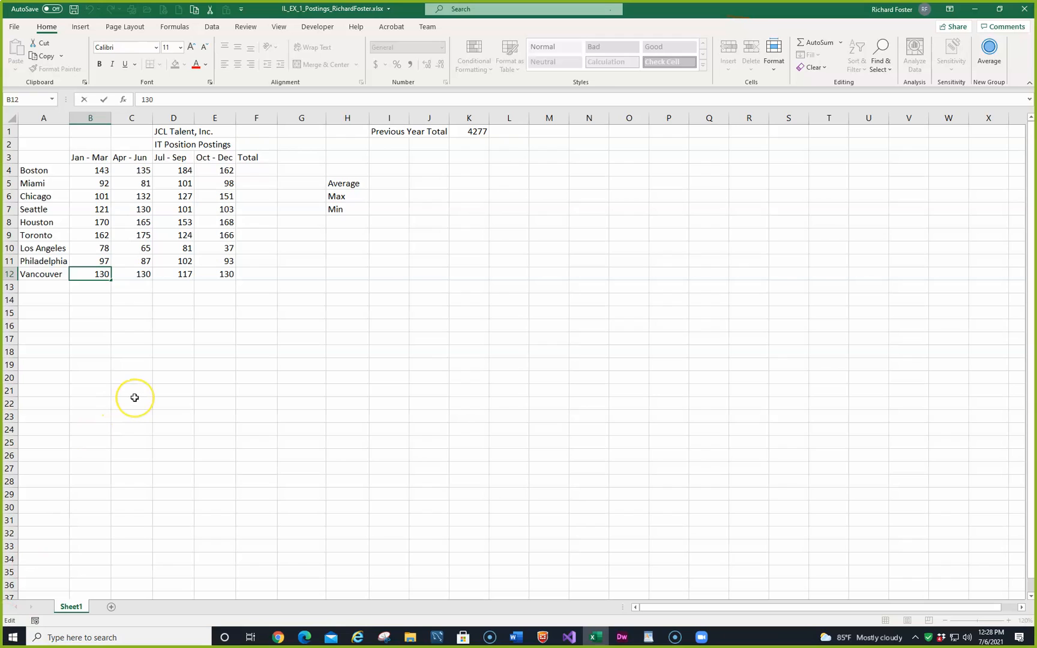
{"action": "key", "text": "Escape"}
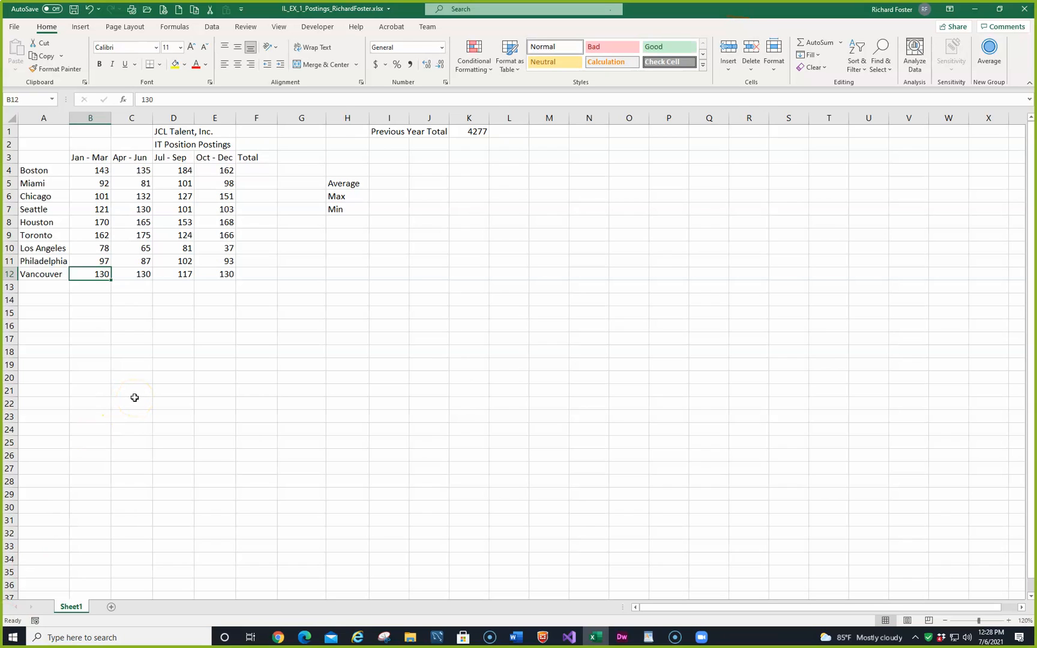
{"action": "key", "text": "F2"}
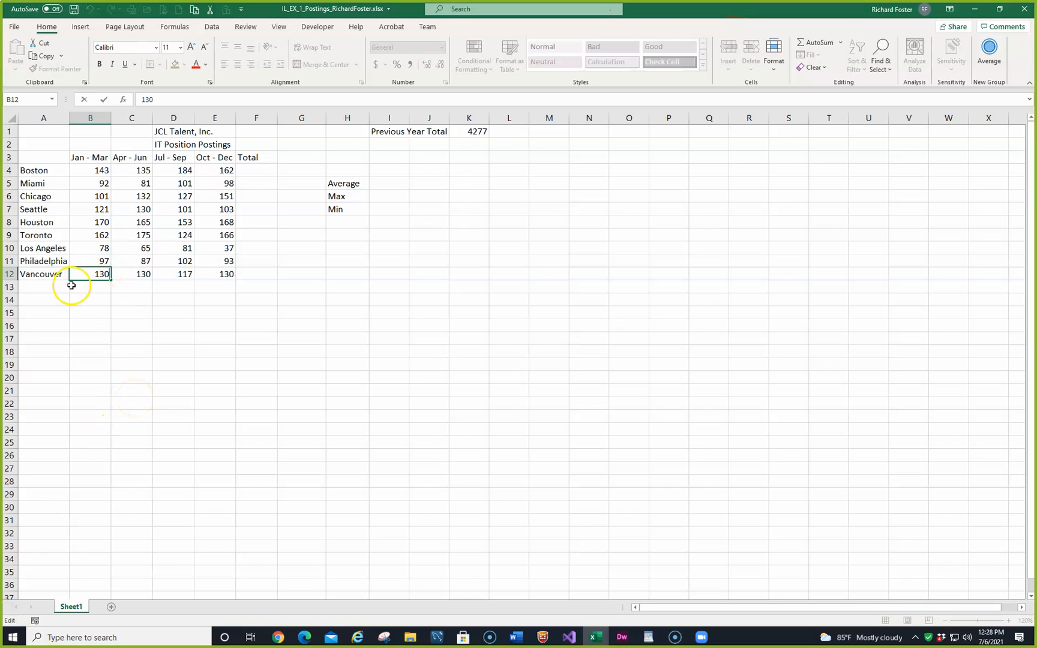
{"action": "key", "text": "Escape"}
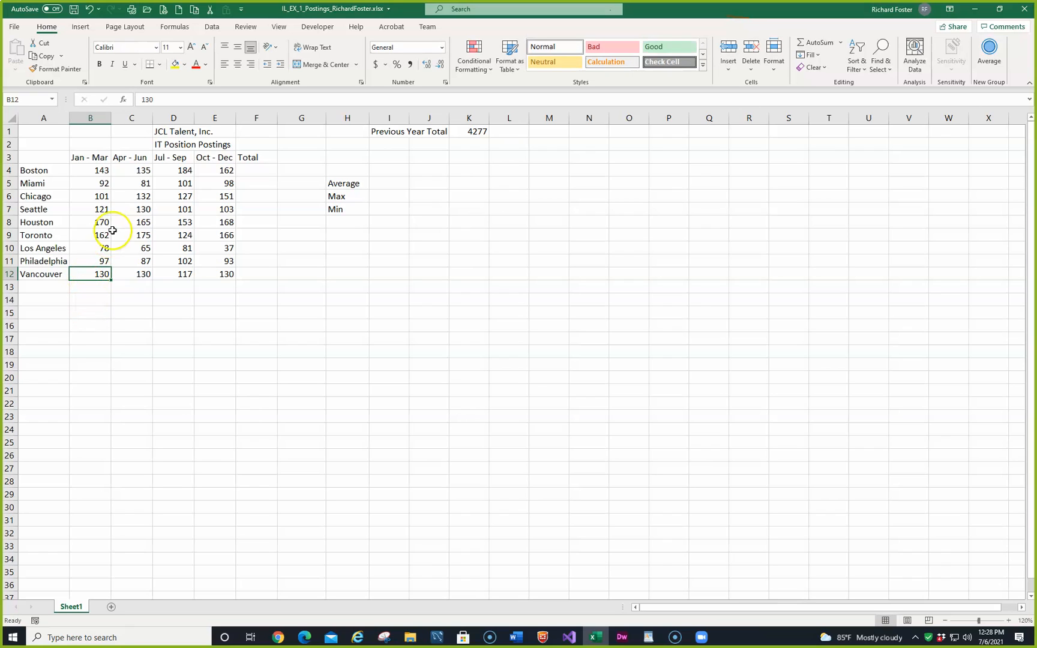
Step: Correct Vancouver's Jan - Mar value in cell B12 to 120
{"action": "left_click", "coordinate": [150, 100]}
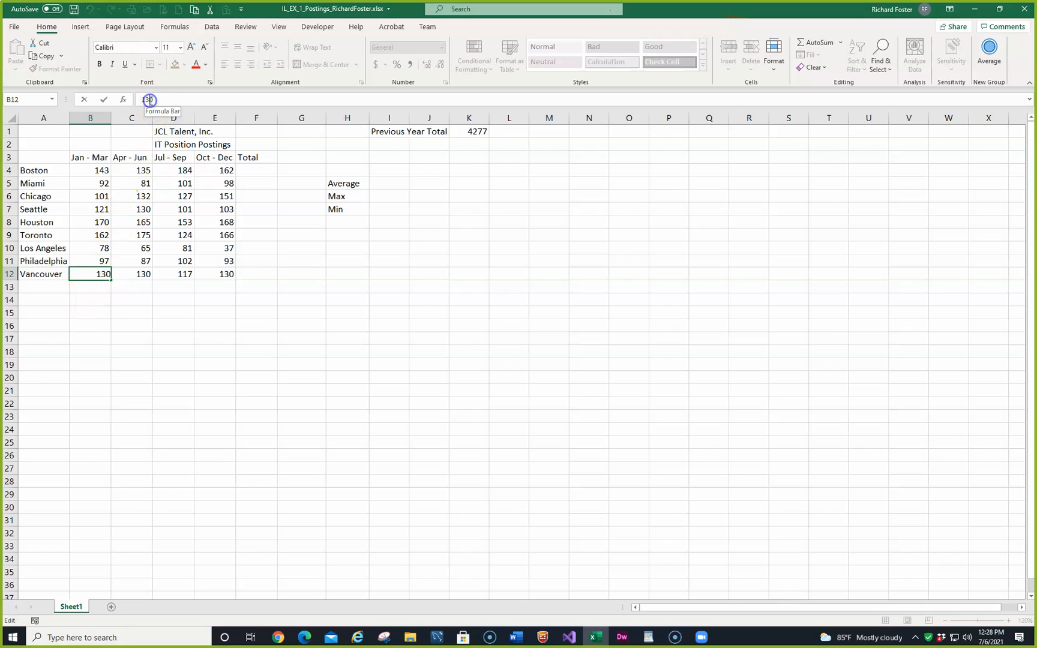
{"action": "key", "text": "BackSpace"}
{"action": "key", "text": "BackSpace"}
{"action": "type", "text": "20"}
{"action": "key", "text": "Return"}
{"action": "key", "text": "Up"}
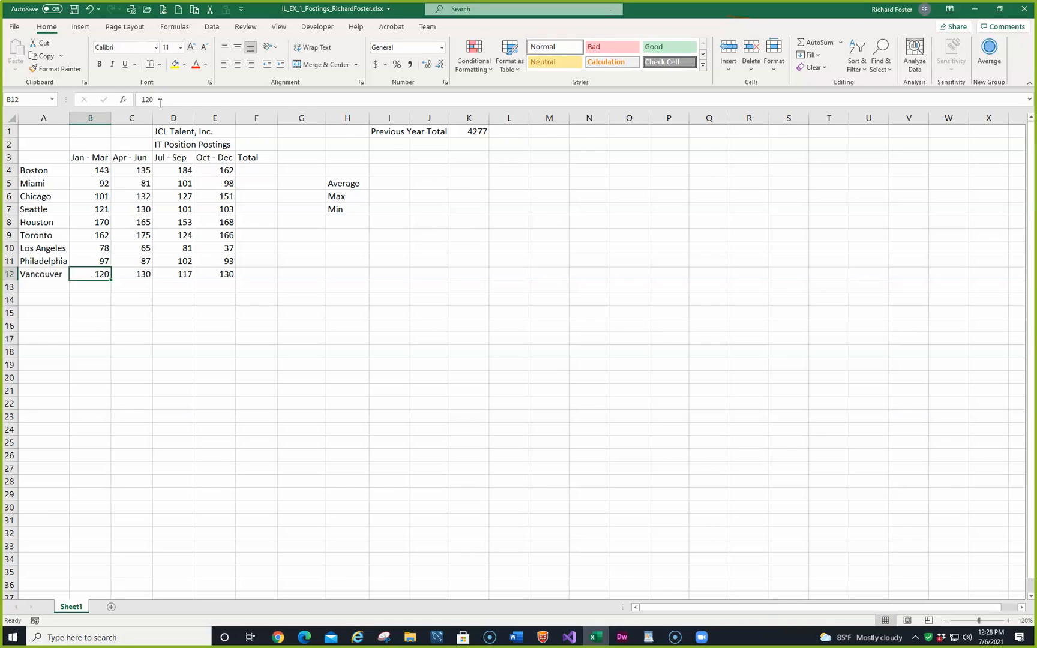
{"action": "key", "text": "Right"}
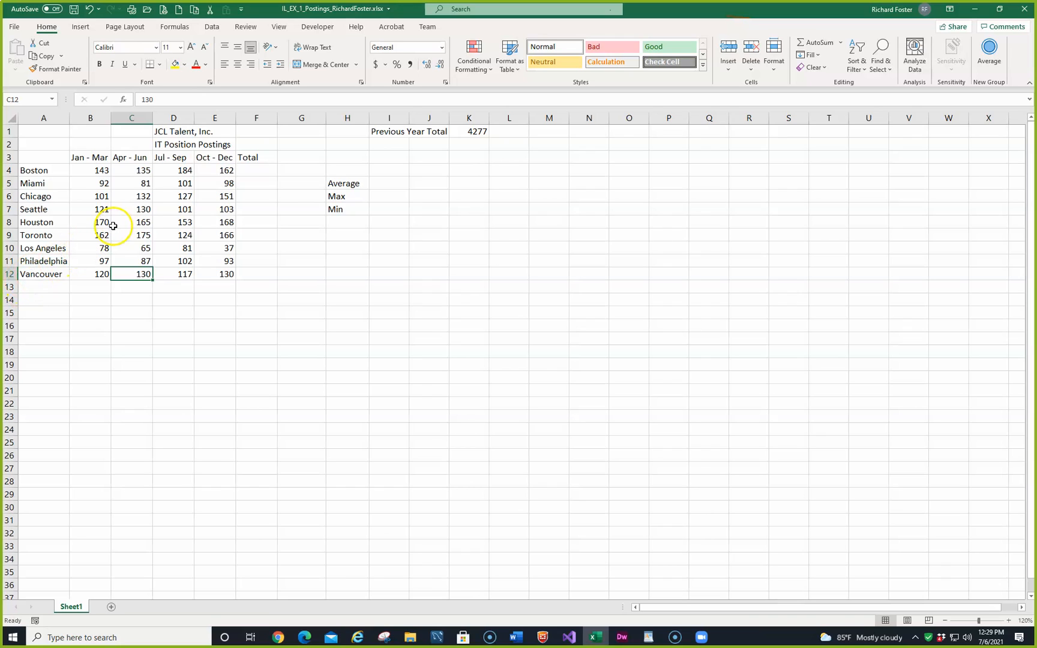
{"action": "left_click", "coordinate": [95, 158]}
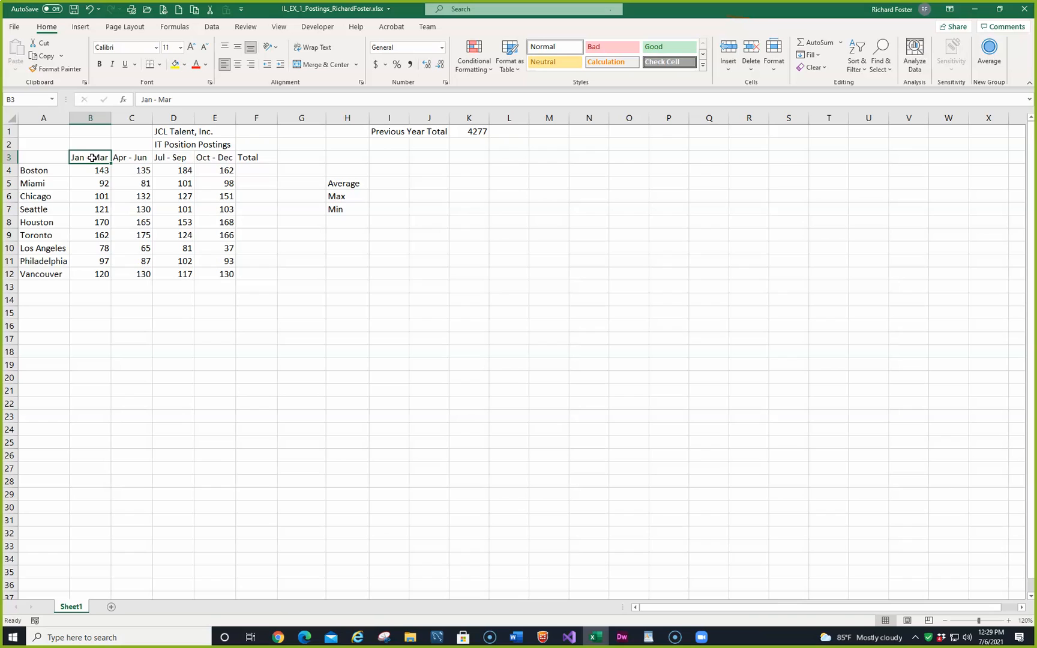
{"action": "right_click", "coordinate": [90, 159]}
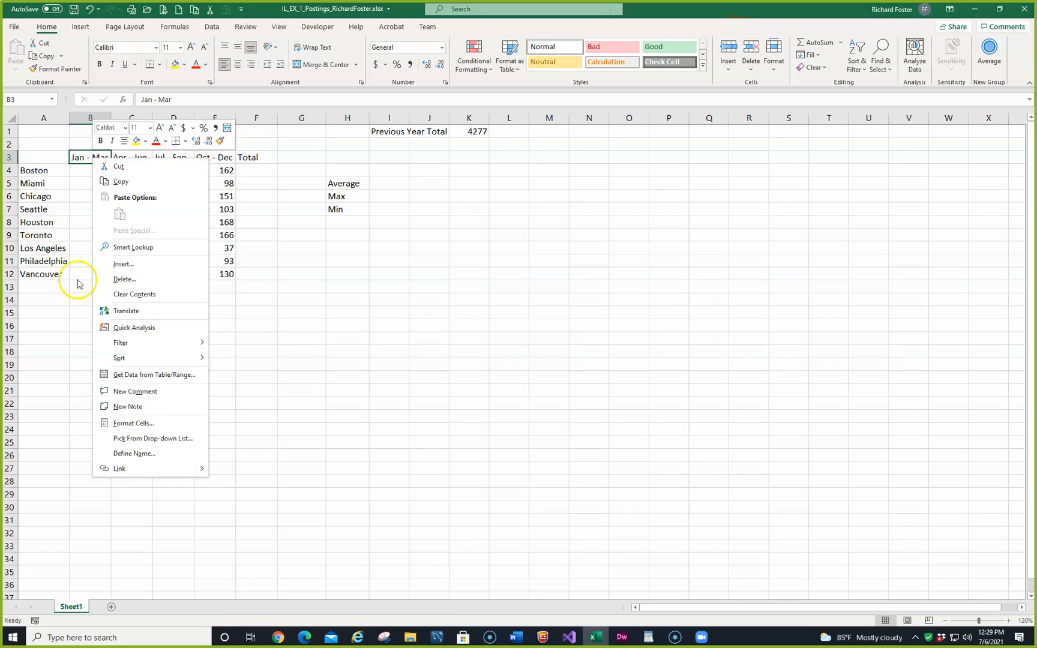
{"action": "left_click", "coordinate": [118, 281]}
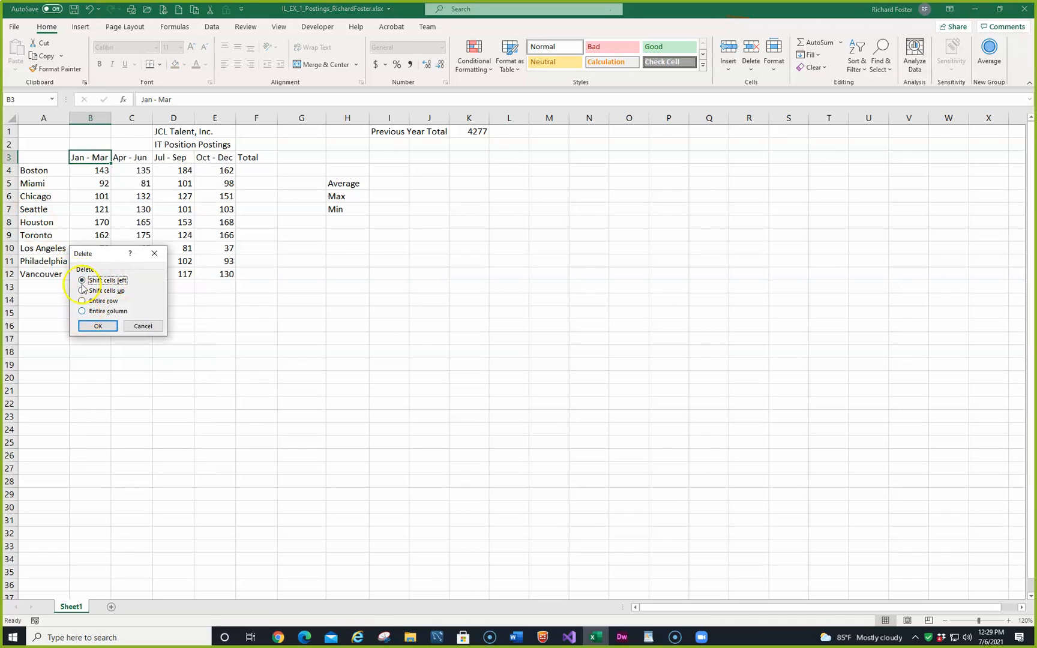
{"action": "left_click", "coordinate": [144, 327]}
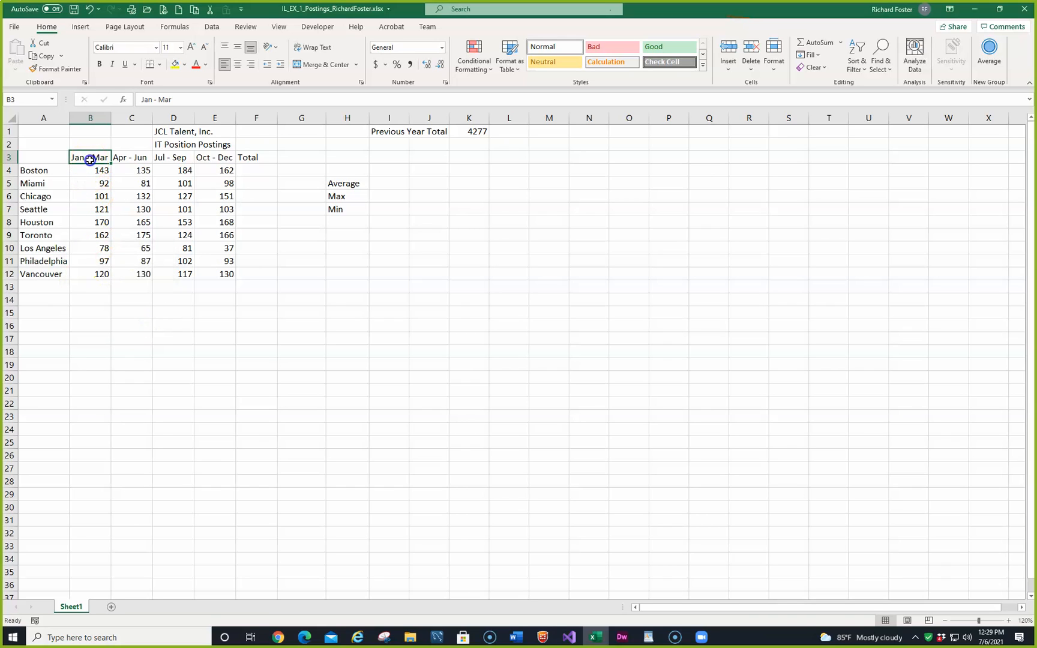
Step: Clear the four month-range column headings in cells B3 through E3, keeping the Total label
{"action": "key", "text": "Delete"}
{"action": "left_click", "coordinate": [130, 158]}
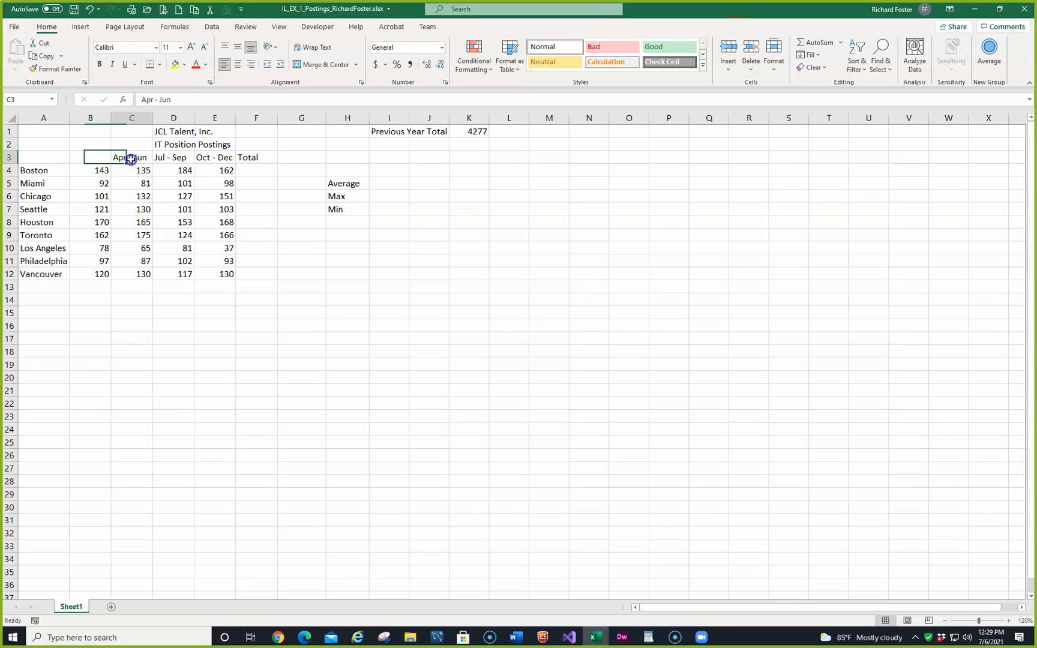
{"action": "left_click_drag", "start_coordinate": [163, 159], "coordinate": [204, 158]}
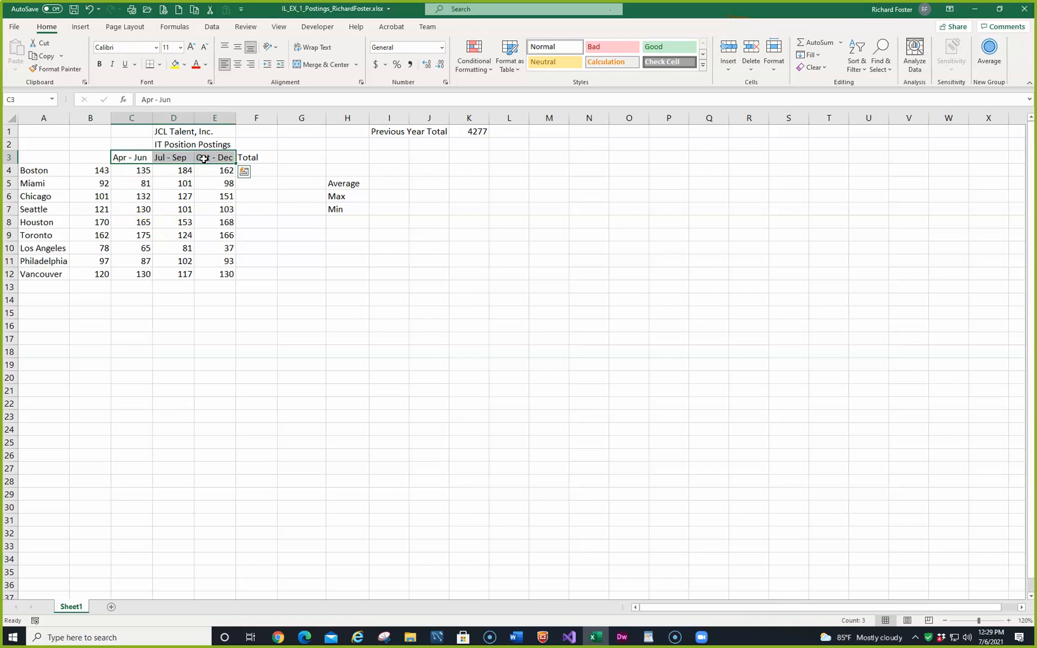
{"action": "key", "text": "Delete"}
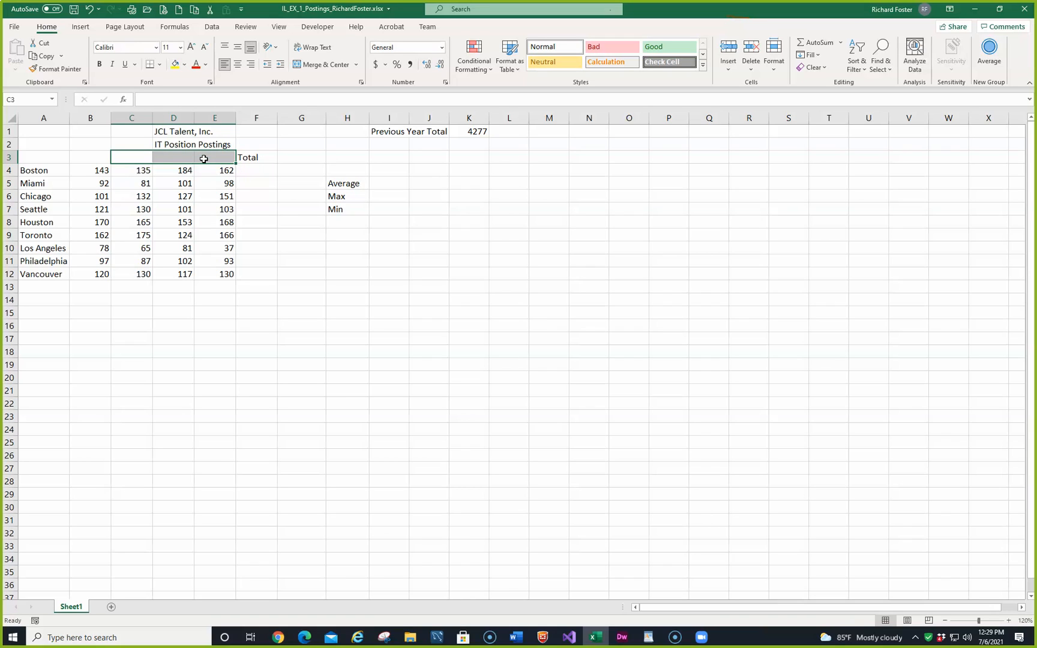
Step: Enter the column heading Quarter 1 in cell B3 and keep that cell selected
{"action": "left_click", "coordinate": [94, 159]}
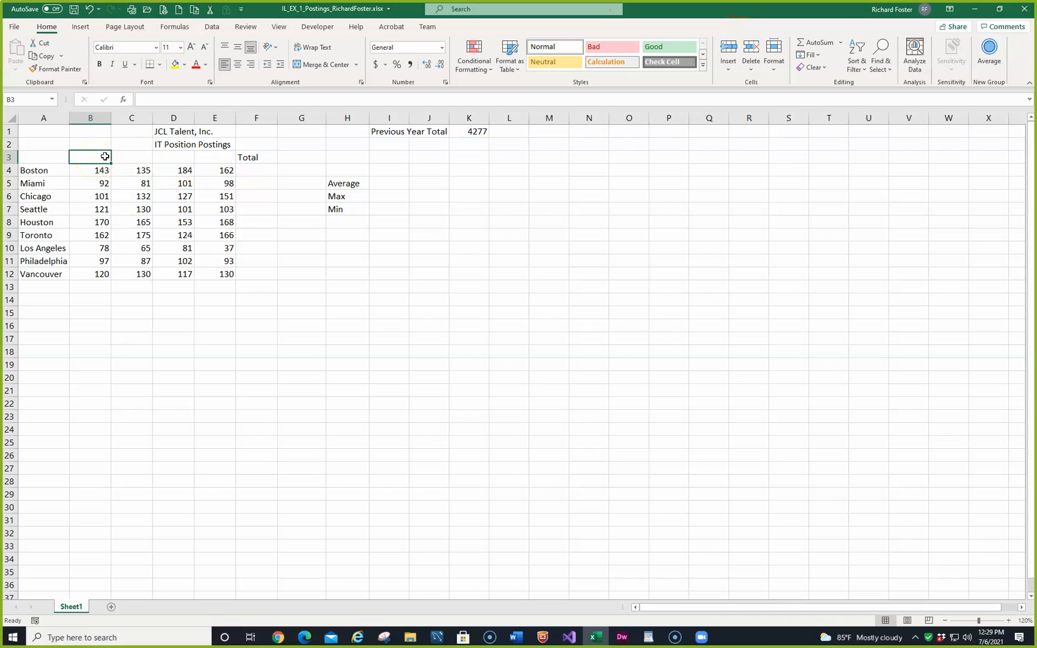
{"action": "type", "text": "Quarter 1"}
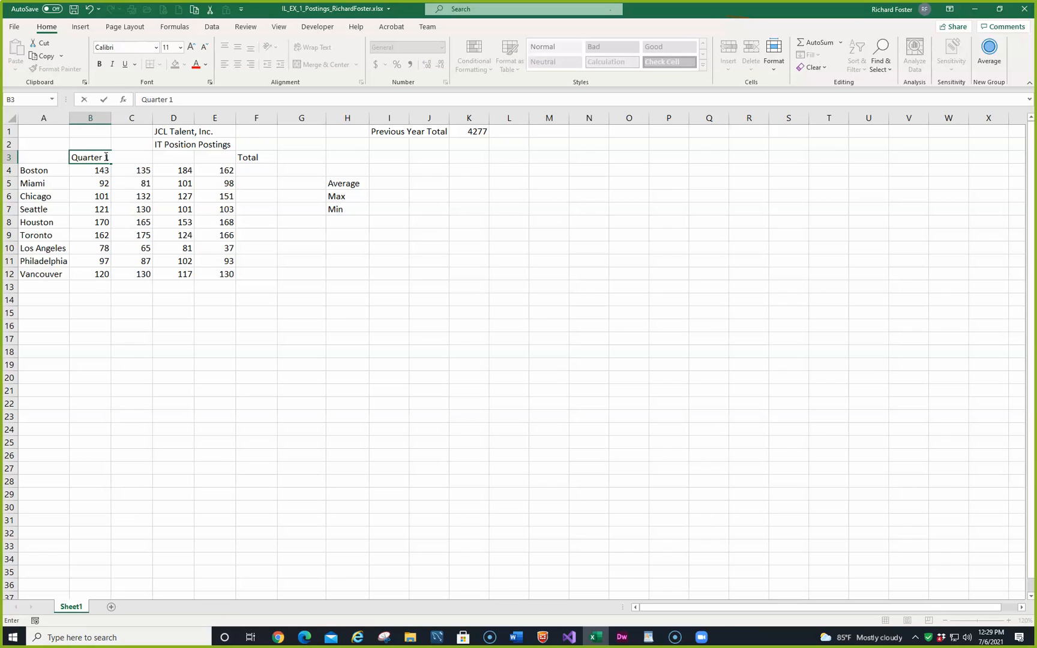
{"action": "left_click", "coordinate": [103, 100]}
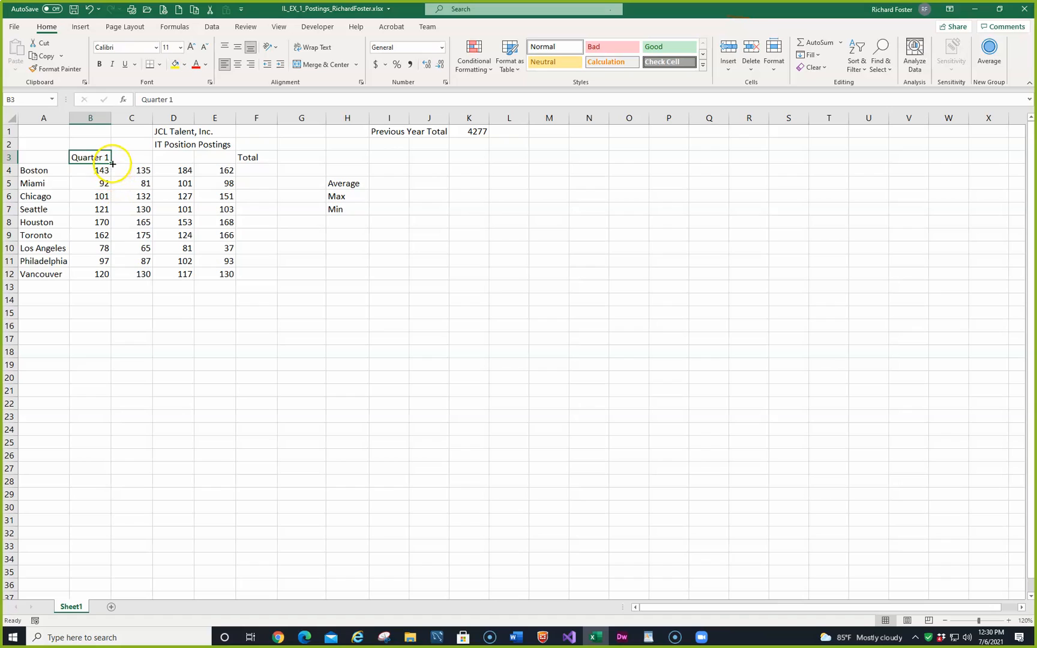
Step: Fill the heading series from Quarter 1 in B3 across to Quarter 4 in E3, and save the workbook
{"action": "left_click_drag", "start_coordinate": [111, 163], "coordinate": [223, 157]}
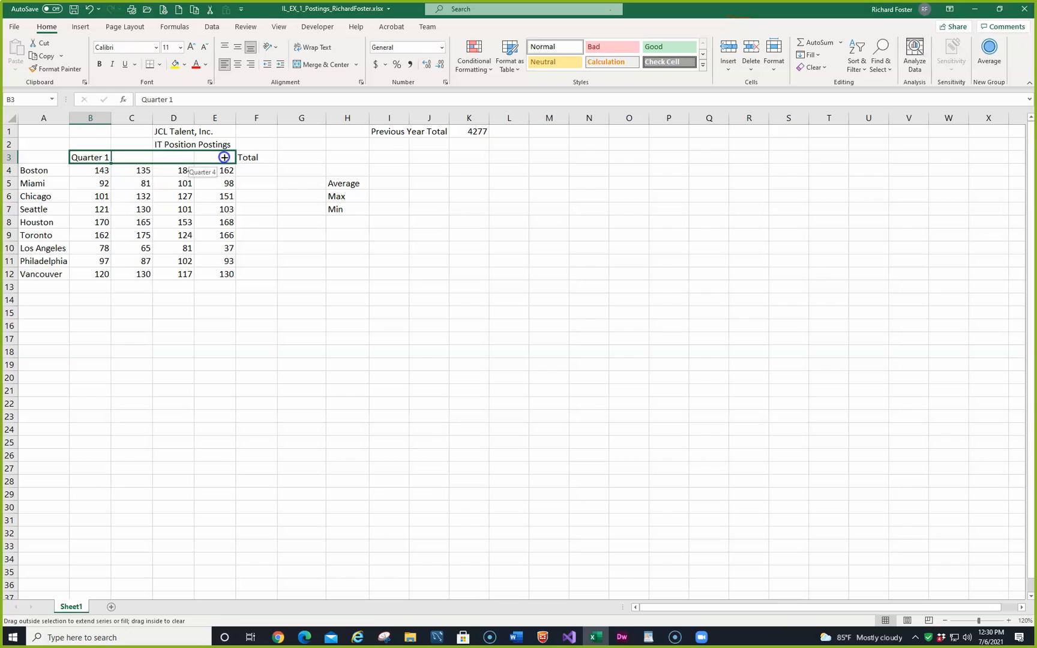
{"action": "left_click_drag", "start_coordinate": [224, 157], "coordinate": [223, 157]}
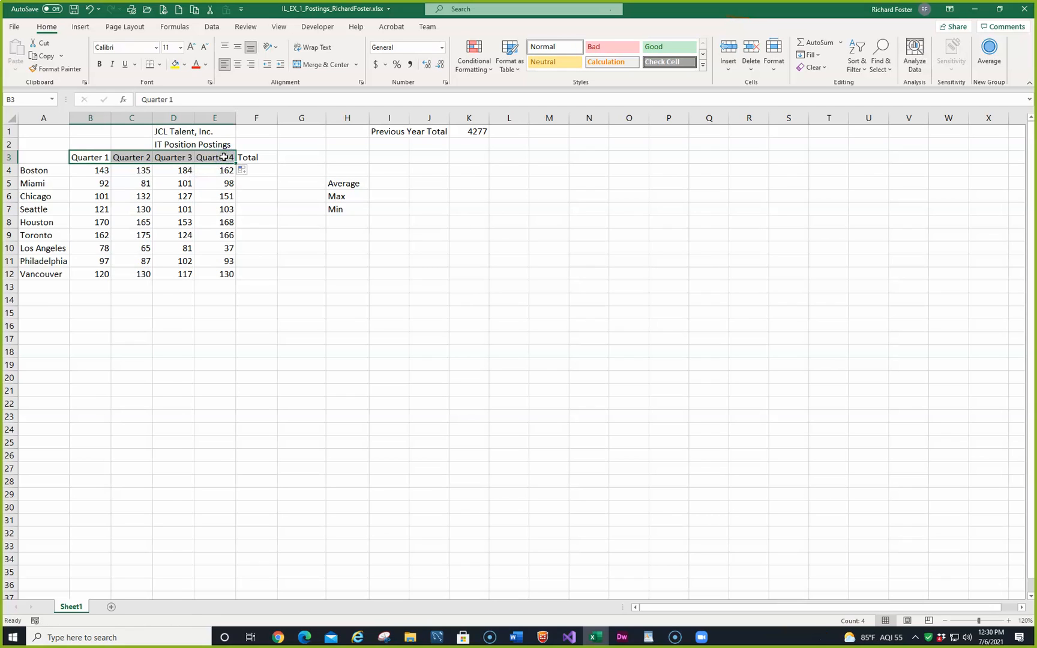
{"action": "left_click", "coordinate": [252, 172]}
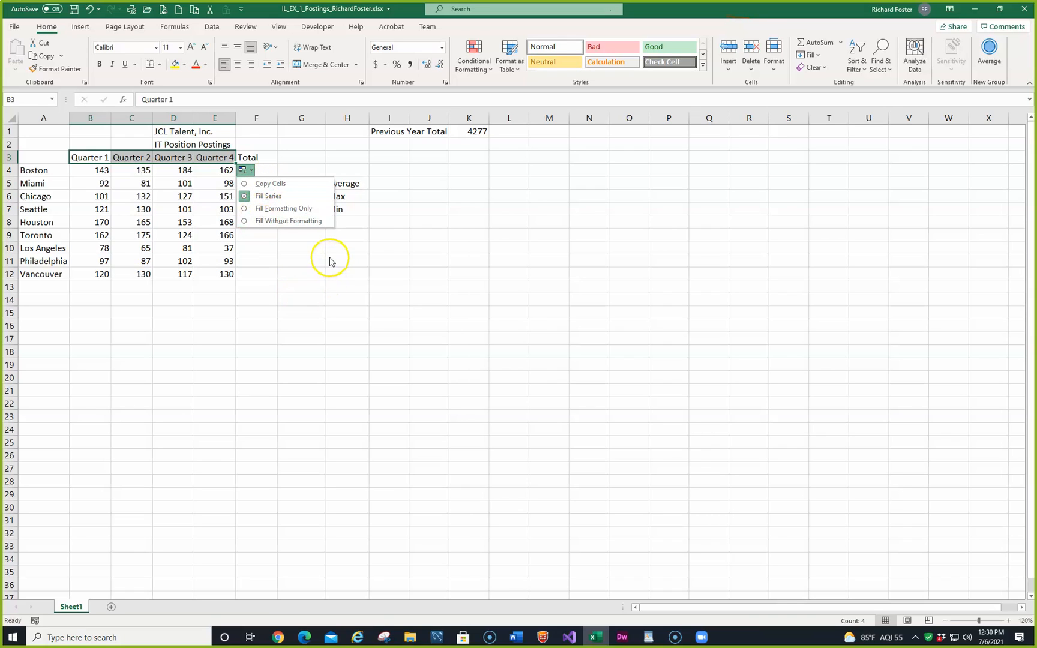
{"action": "left_click", "coordinate": [304, 287]}
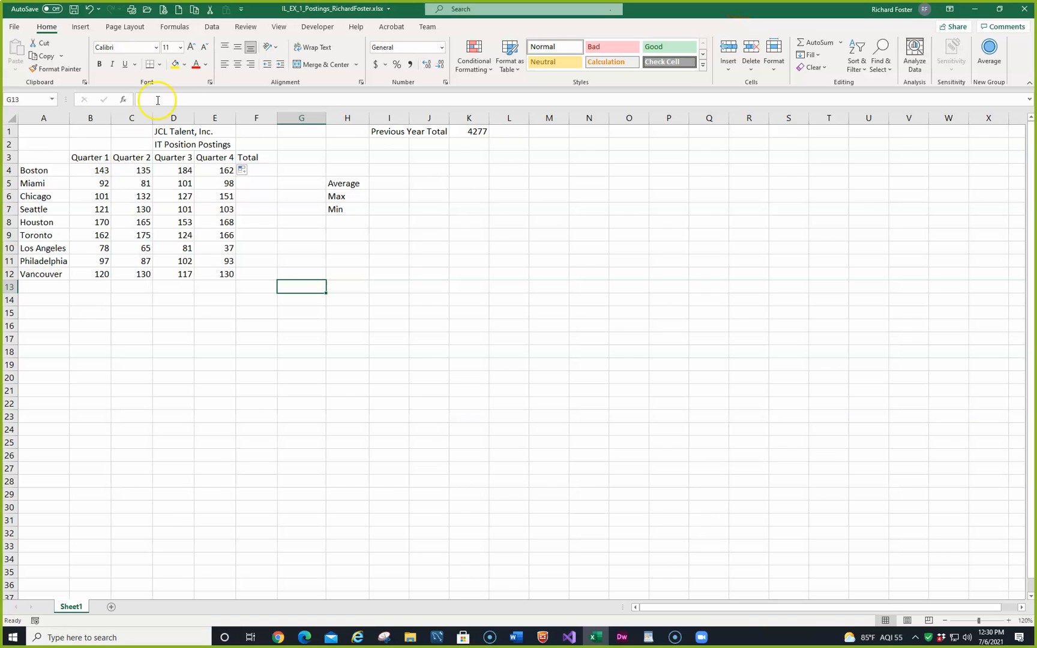
{"action": "left_click", "coordinate": [74, 10]}
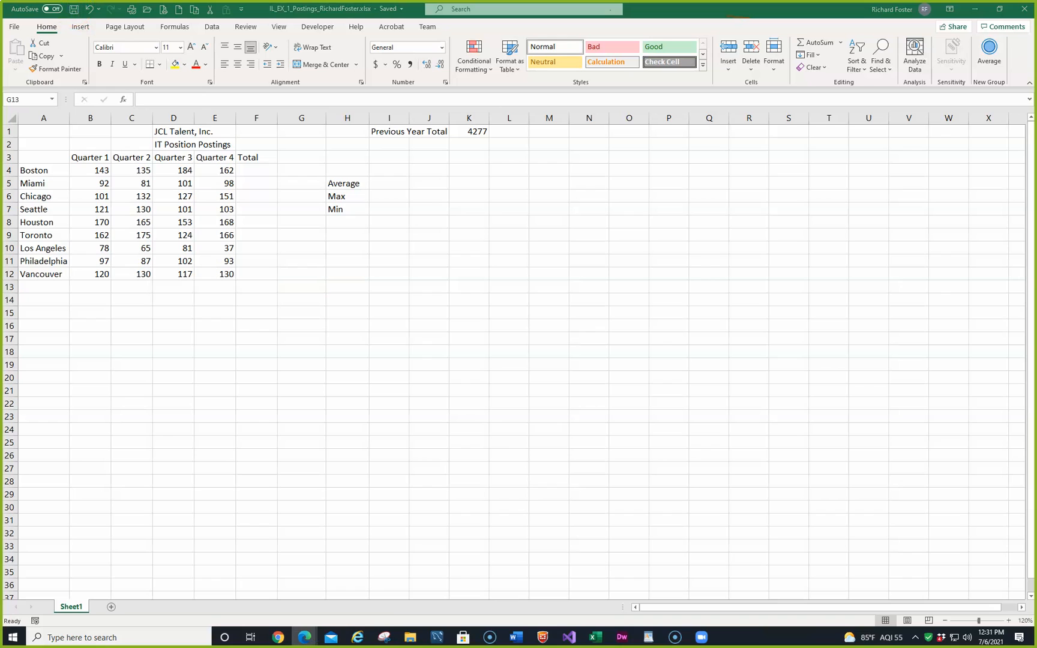
Step: Examine Table 1-1, Common Pointers in Excel, in an enlarged MindTap window, and return to the Excel worksheet
{"action": "left_click_drag", "start_coordinate": [0, 114], "coordinate": [433, 123]}
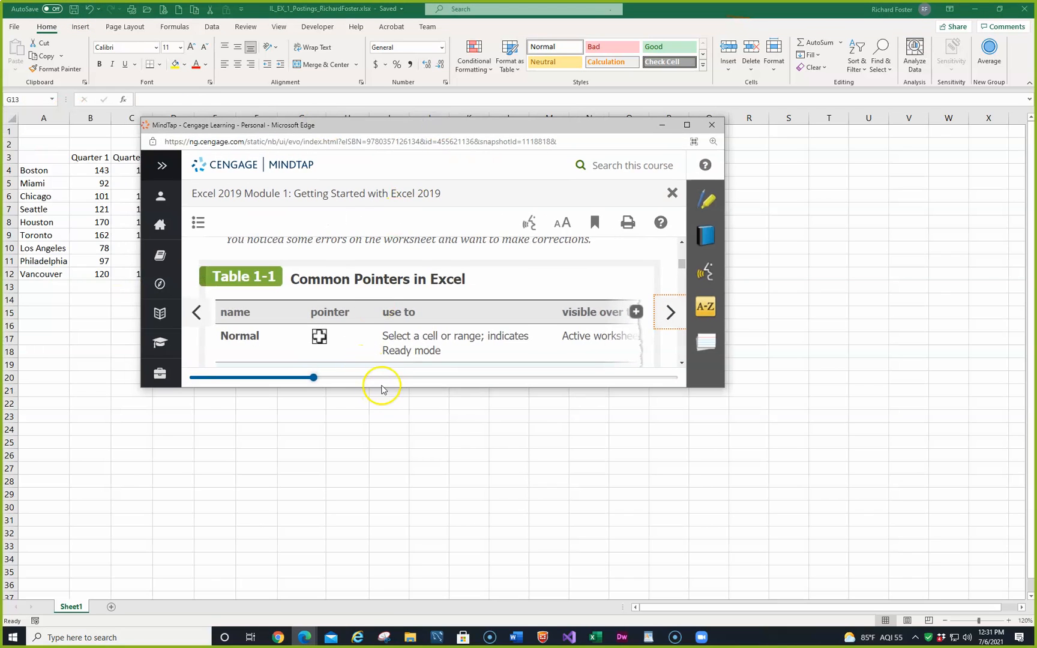
{"action": "left_click_drag", "start_coordinate": [382, 387], "coordinate": [427, 645]}
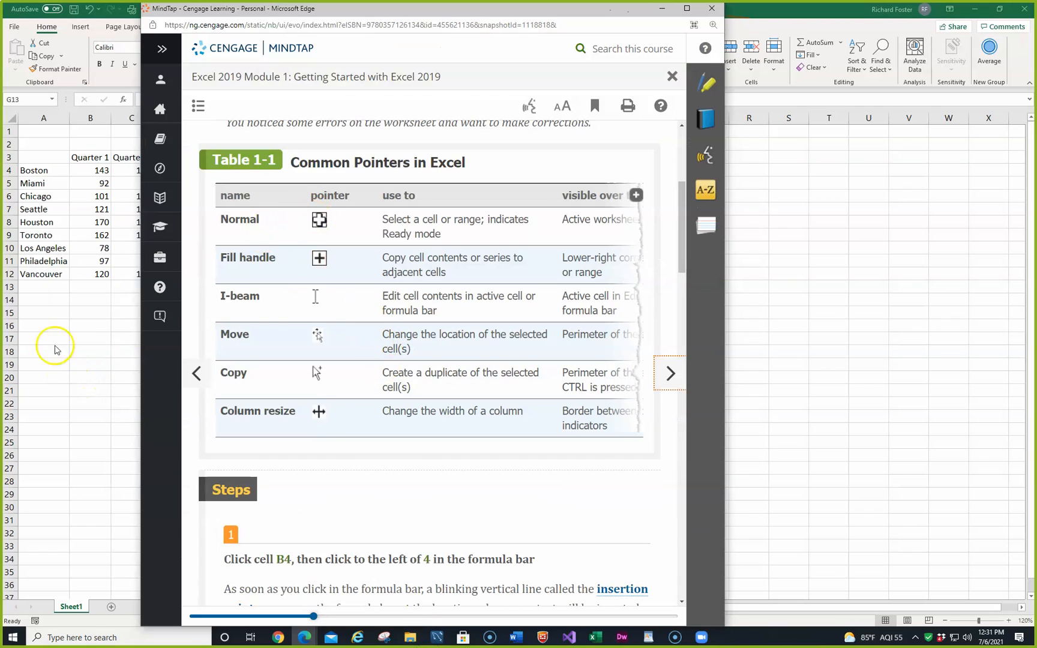
{"action": "left_click", "coordinate": [85, 314]}
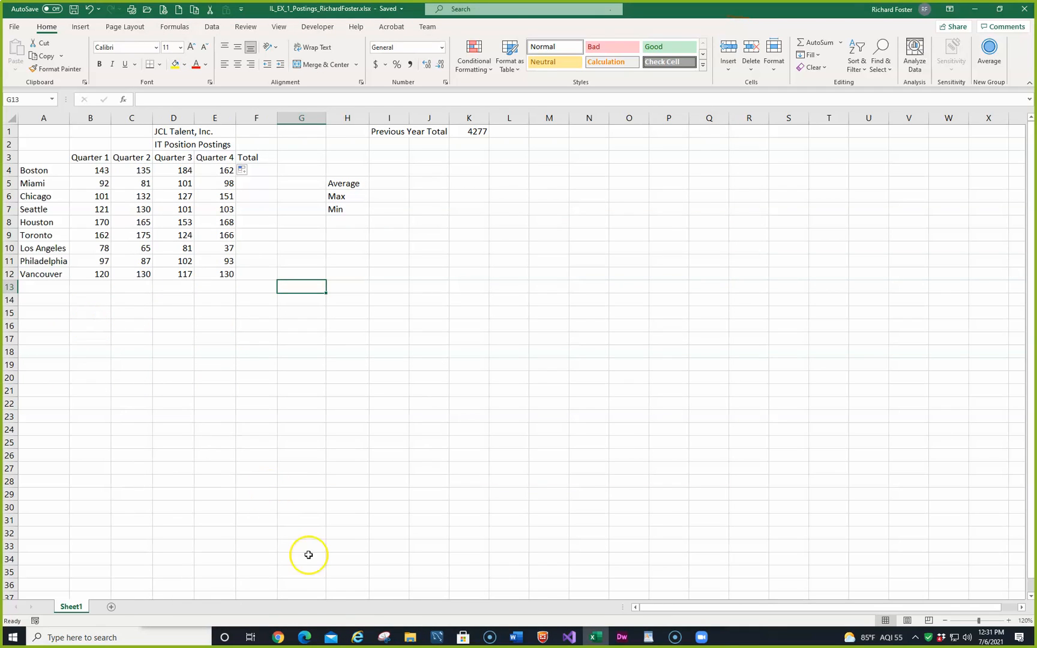
{"action": "mouse_move", "coordinate": [306, 637]}
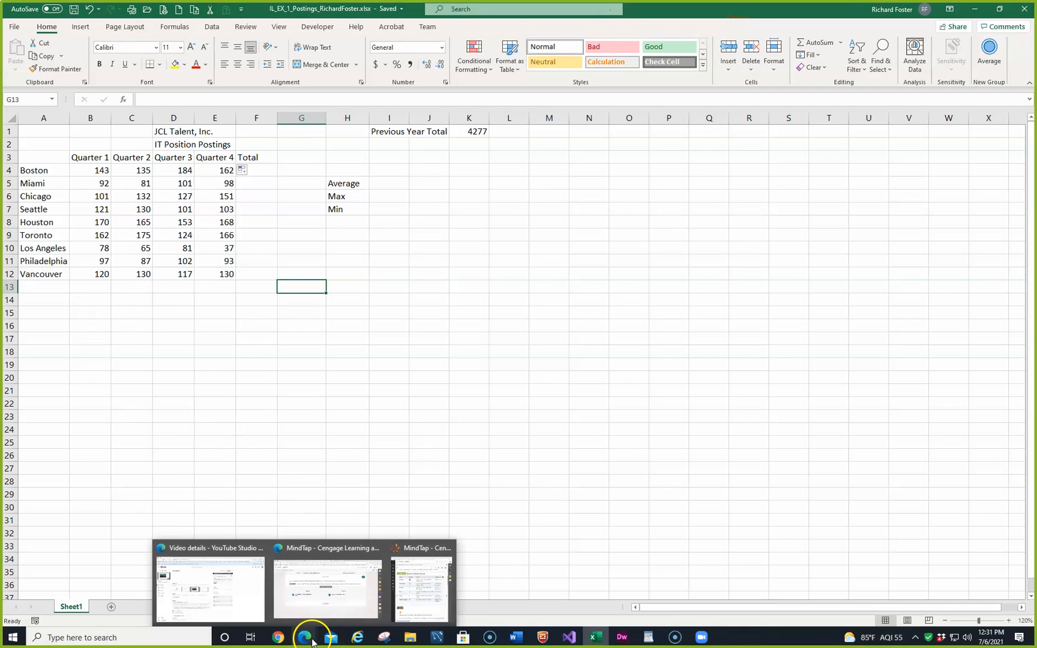
{"action": "left_click", "coordinate": [408, 588]}
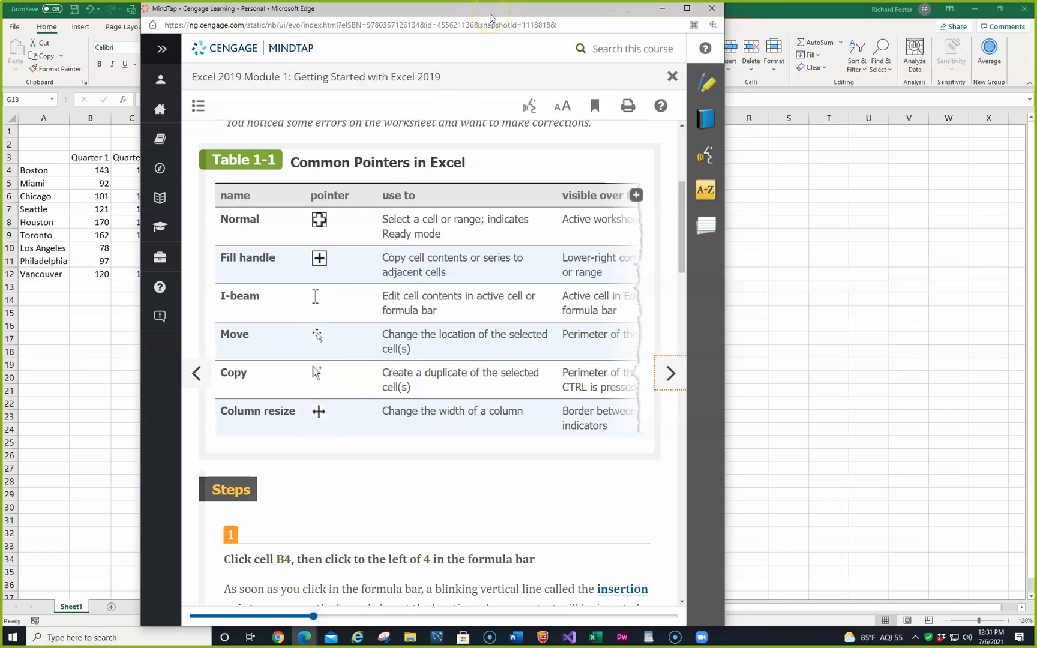
{"action": "left_click_drag", "start_coordinate": [490, 14], "coordinate": [2, 180]}
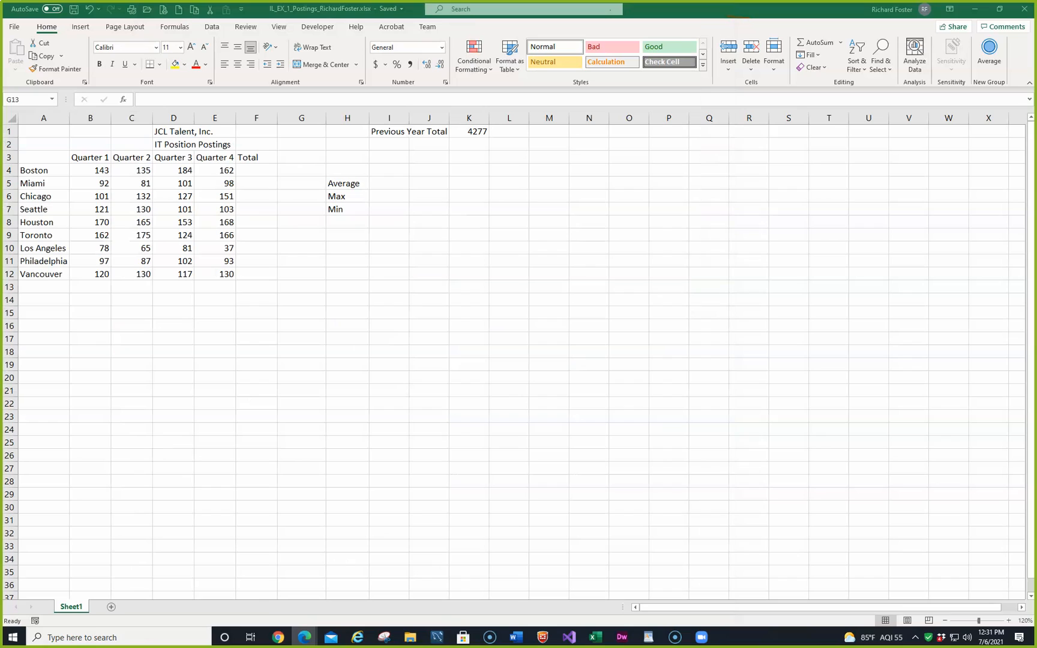
{"action": "left_click", "coordinate": [194, 119]}
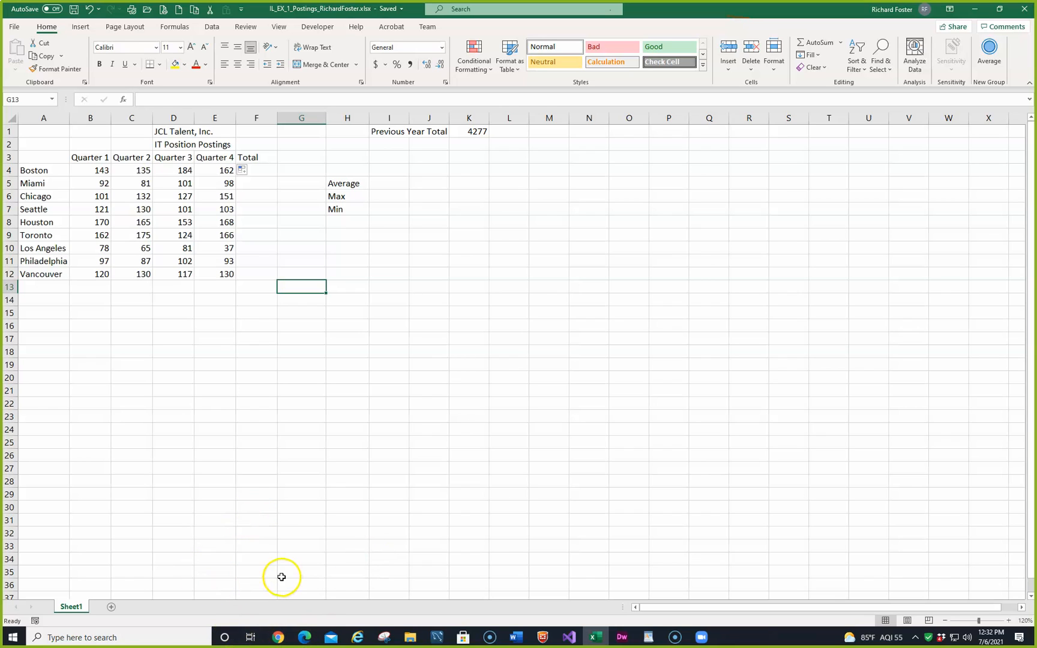
{"action": "left_click", "coordinate": [228, 273]}
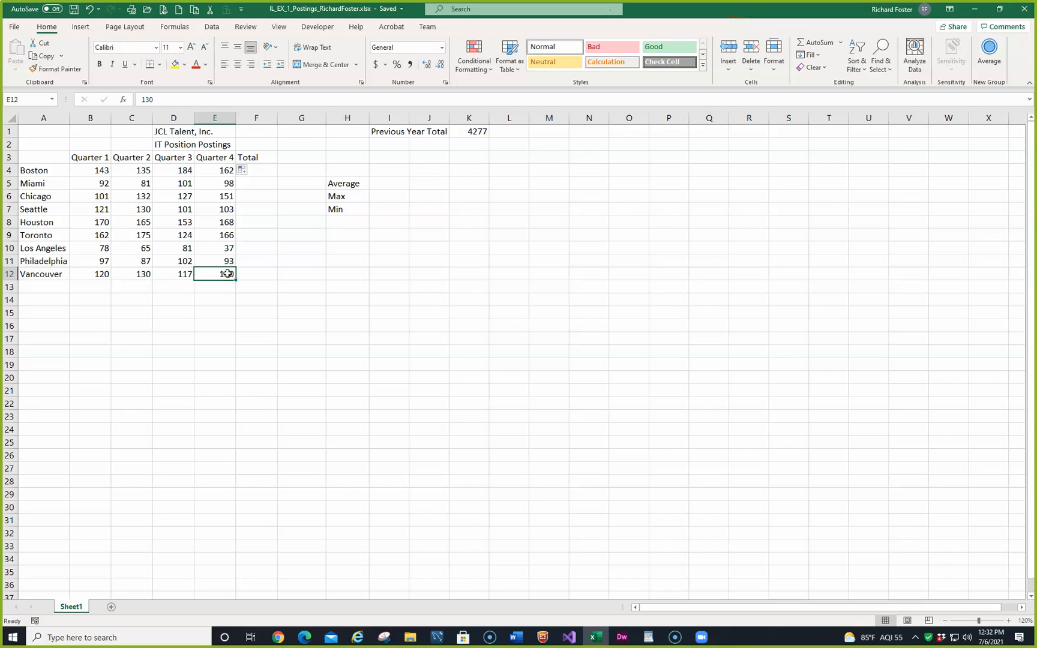
{"action": "double_click", "coordinate": [227, 273]}
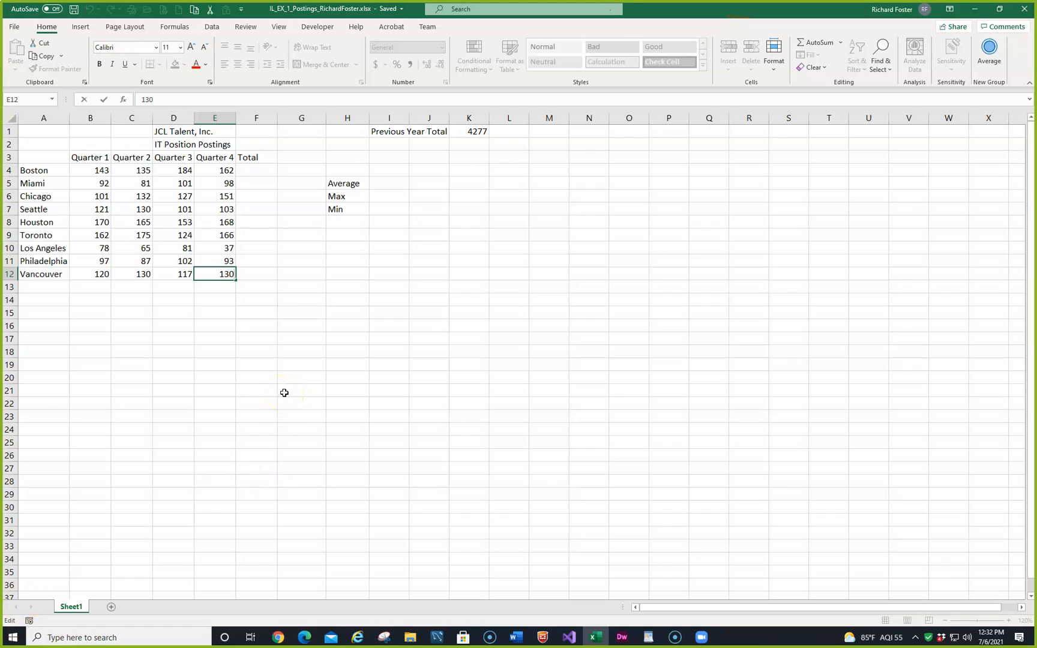
{"action": "key", "text": "Escape"}
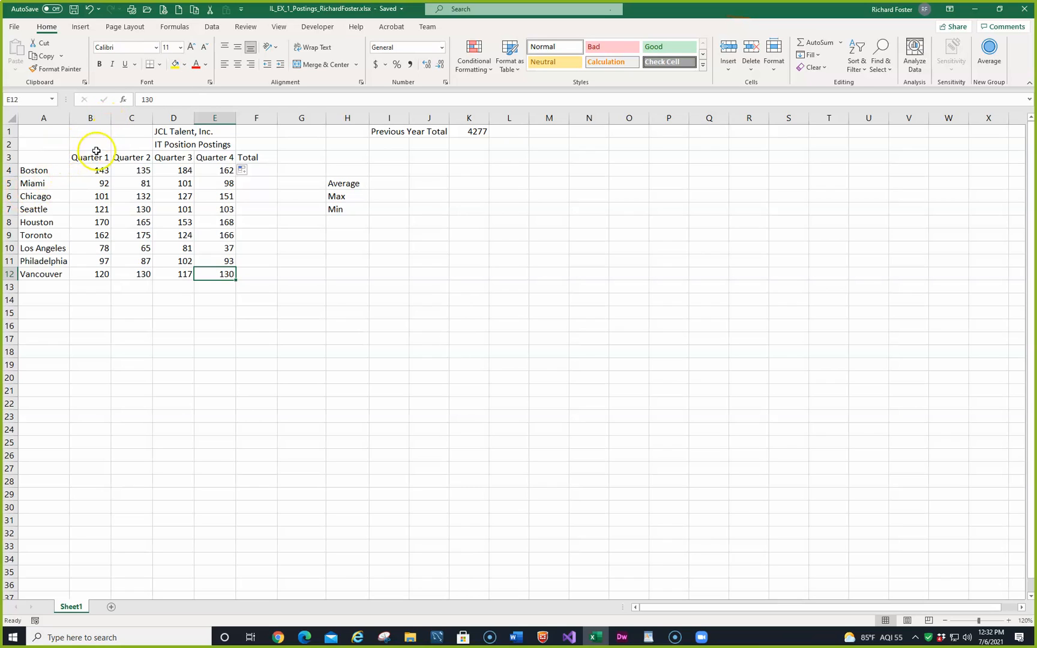
Step: Correct Boston's Quarter 1 value in cell B4 to 133
{"action": "left_click", "coordinate": [35, 170]}
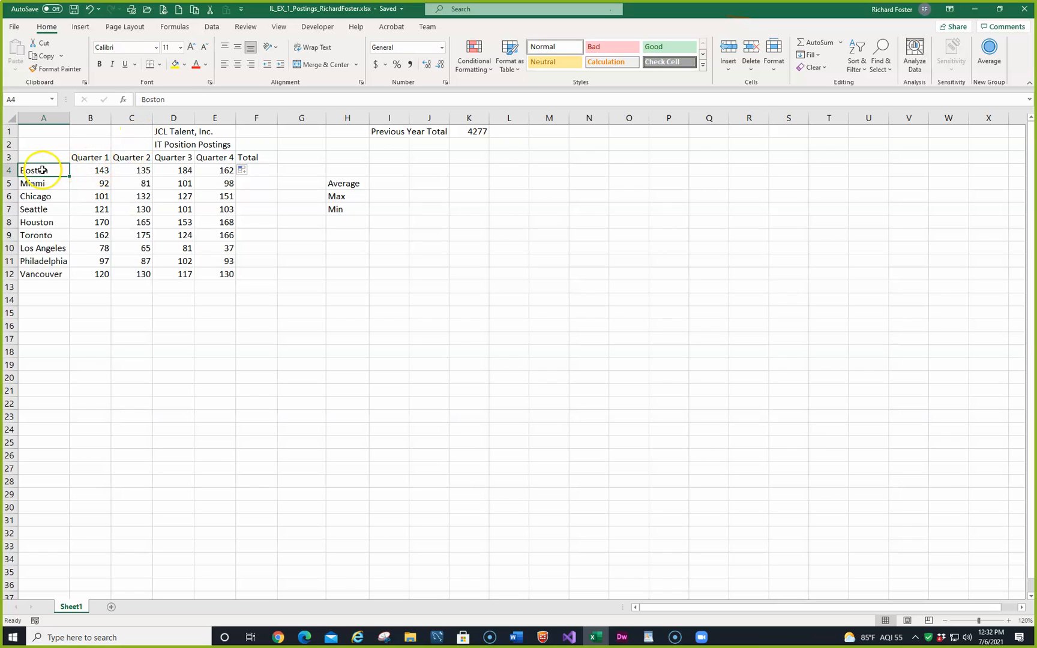
{"action": "left_click", "coordinate": [83, 169]}
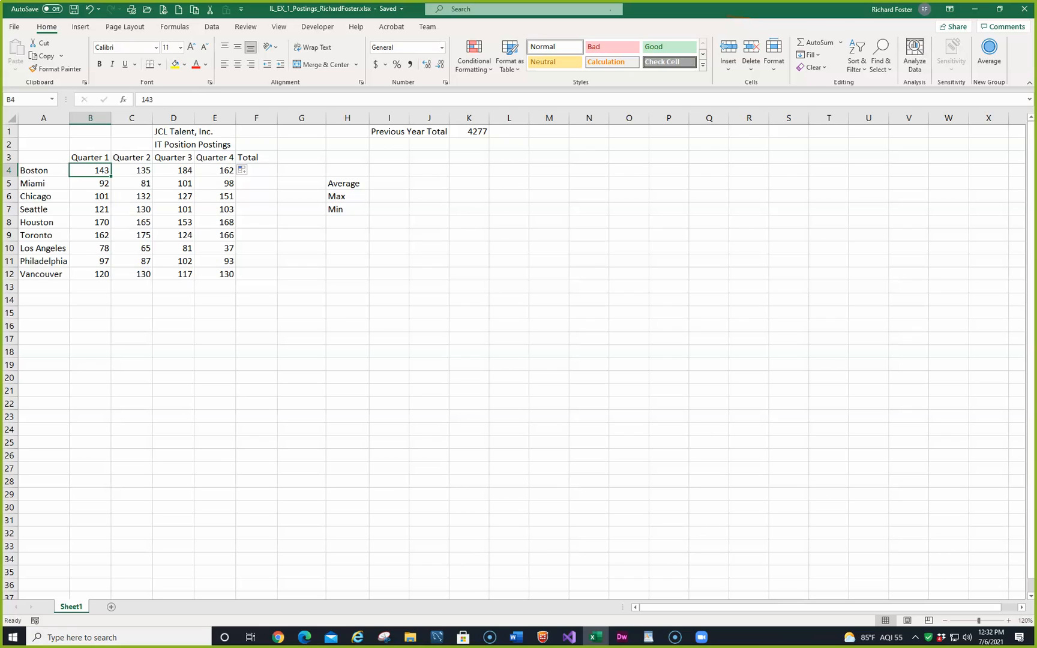
{"action": "left_click", "coordinate": [150, 99]}
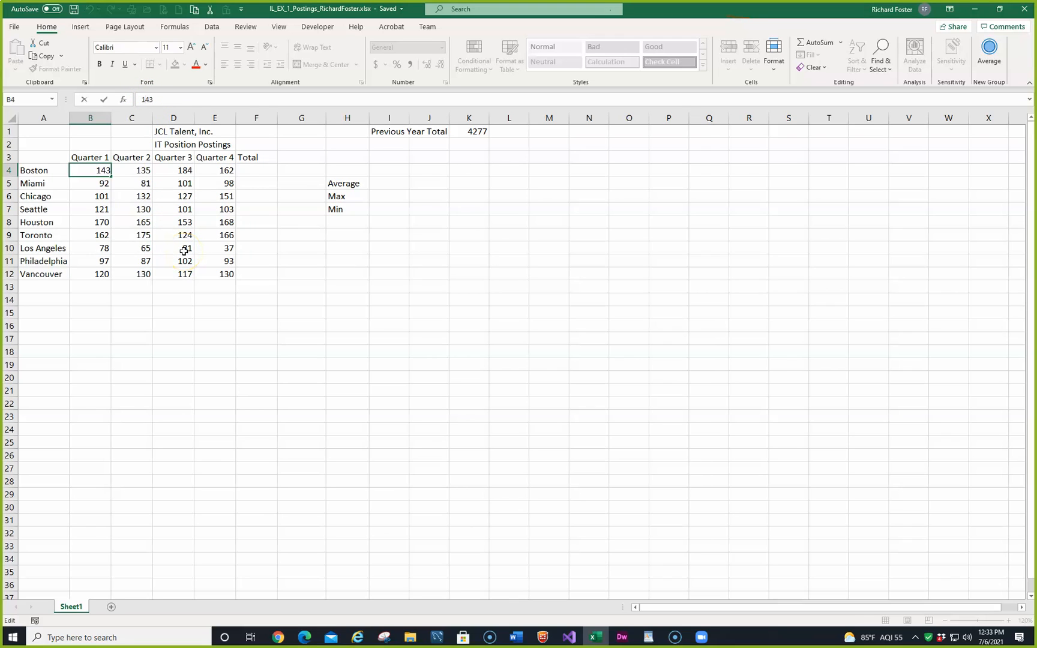
{"action": "key", "text": "Delete"}
{"action": "type", "text": "3"}
{"action": "left_click", "coordinate": [99, 99]}
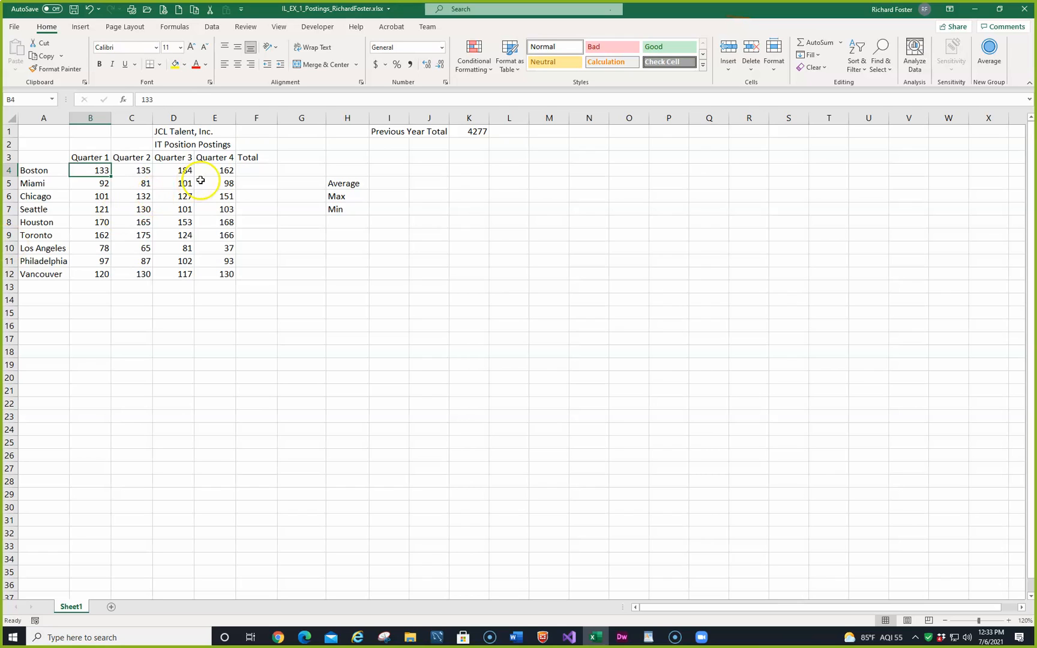
Step: Correct Chicago's Quarter 1 value in cell B6 to 109
{"action": "left_click", "coordinate": [95, 196]}
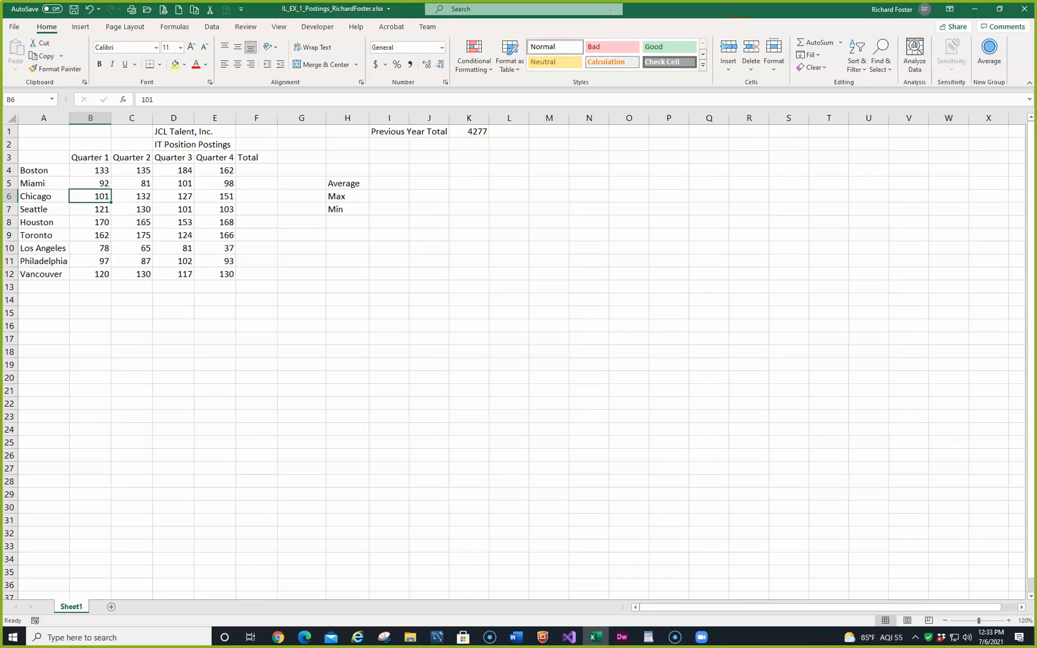
{"action": "key", "text": "F2"}
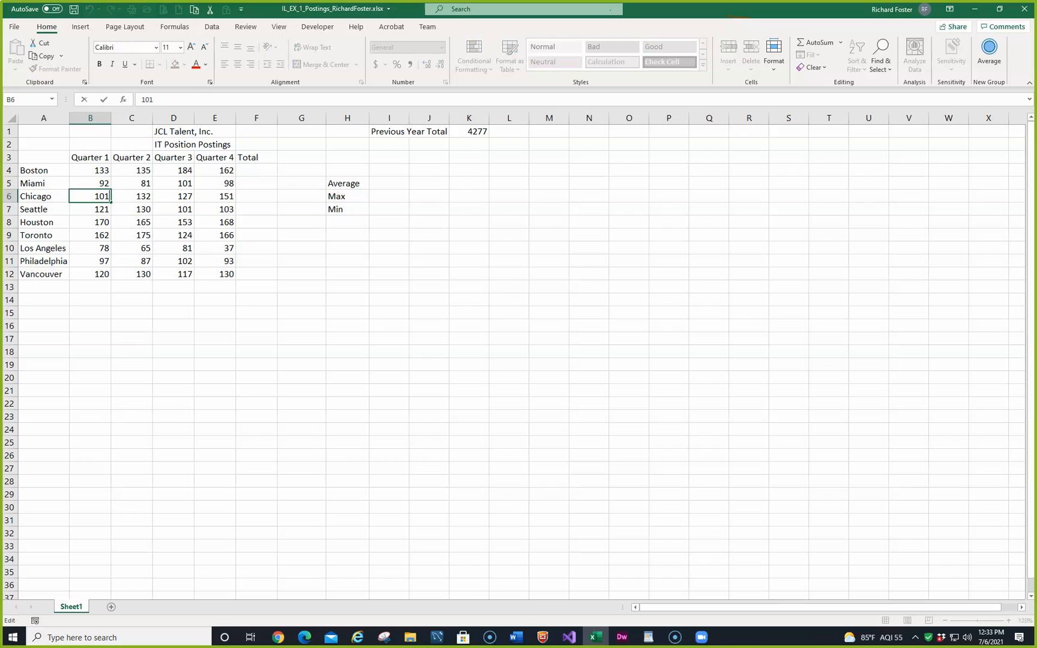
{"action": "key", "text": "BackSpace"}
{"action": "type", "text": "9"}
{"action": "key", "text": "Return"}
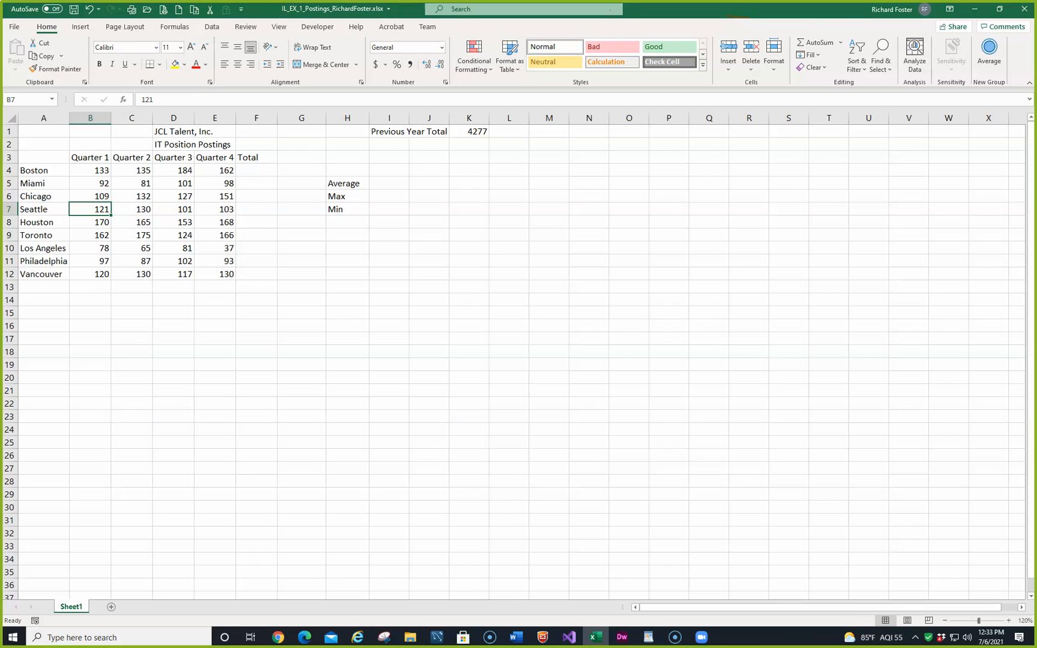
{"action": "double_click", "coordinate": [340, 198]}
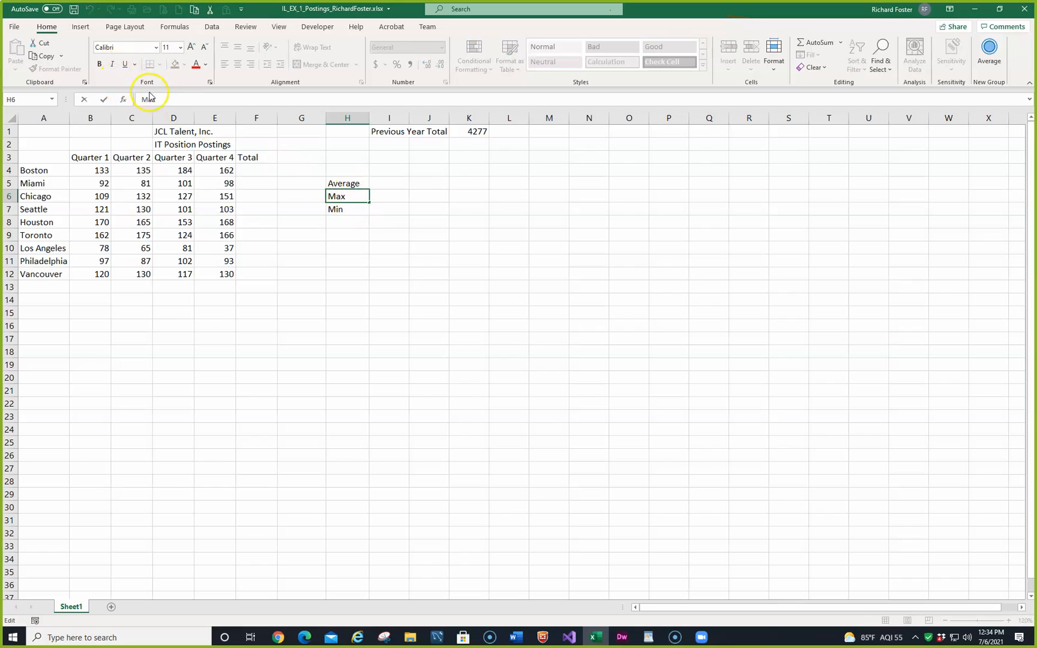
{"action": "key", "text": "Escape"}
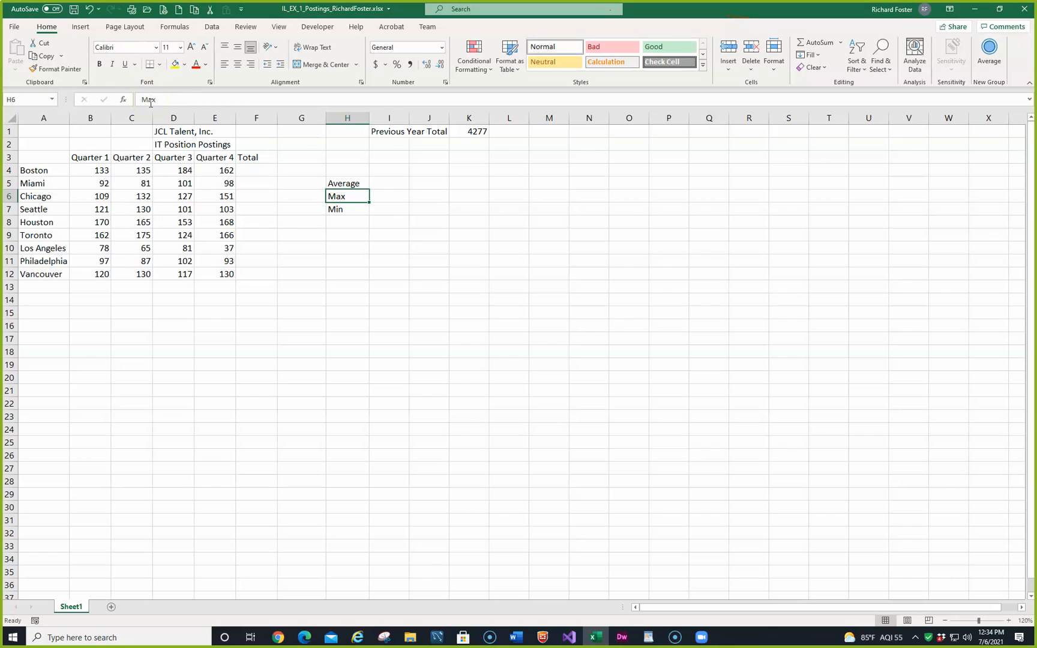
{"action": "double_click", "coordinate": [340, 196]}
{"action": "double_click", "coordinate": [340, 196]}
{"action": "key", "text": "Escape"}
Step: Change the label in cell H6 to Maximum
{"action": "double_click", "coordinate": [147, 100]}
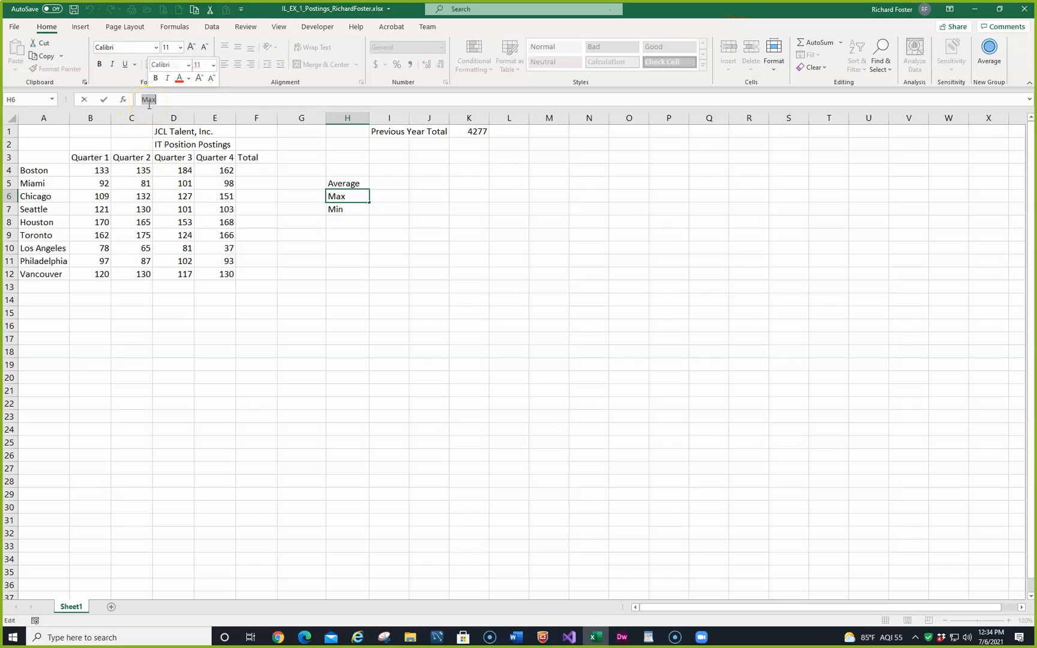
{"action": "type", "text": "Min"}
{"action": "type", "text": "axi"}
{"action": "type", "text": "mum"}
{"action": "key", "text": "Return"}
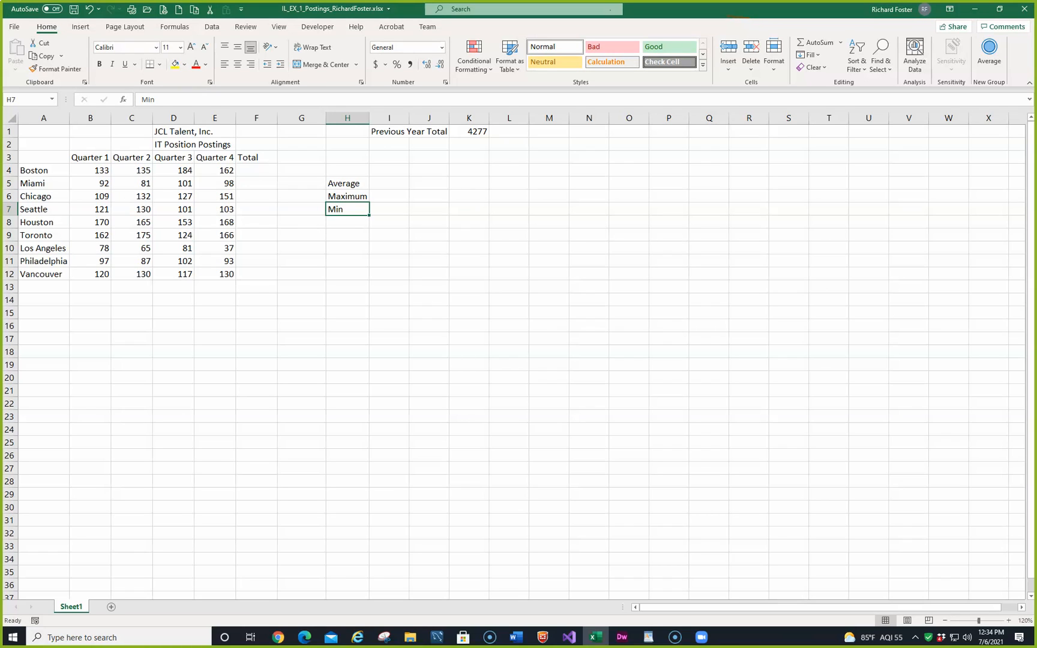
Step: Change the label in cell H7 to Minimum and save the workbook
{"action": "double_click", "coordinate": [352, 210]}
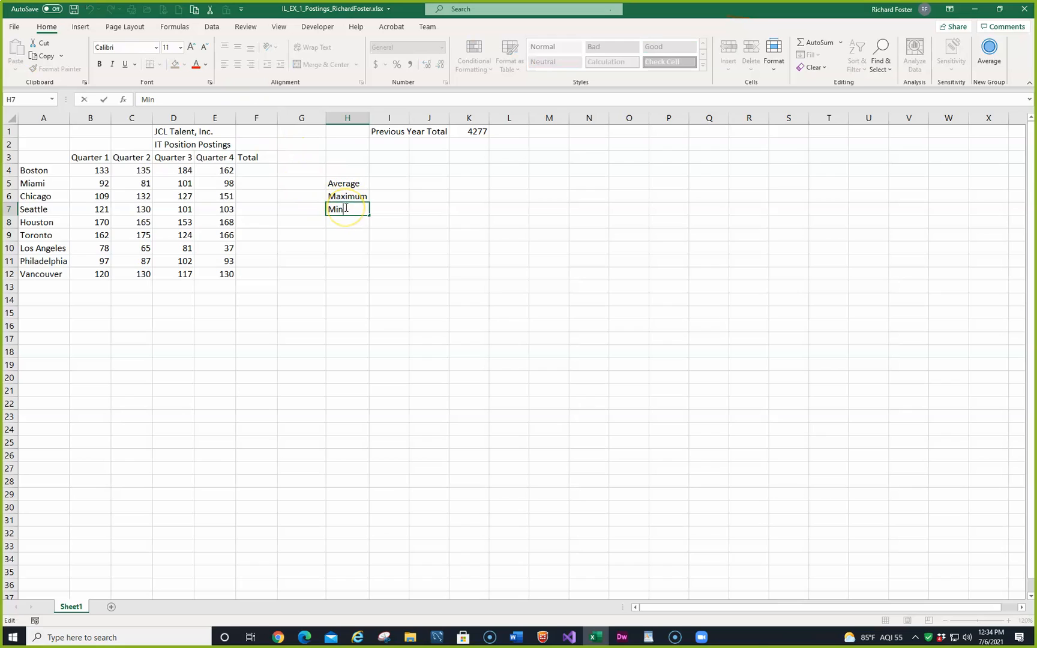
{"action": "type", "text": "imum"}
{"action": "key", "text": "Return"}
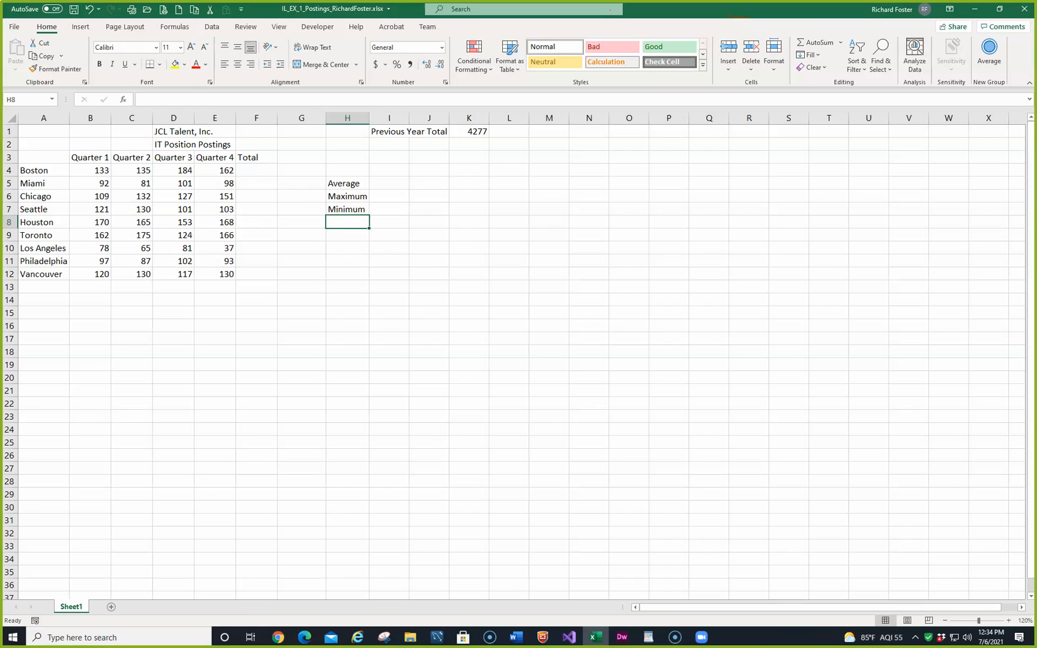
{"action": "left_click", "coordinate": [73, 10]}
Step: Open the Office Clipboard and clear all items stored in it
{"action": "key", "text": "alt+Tab"}
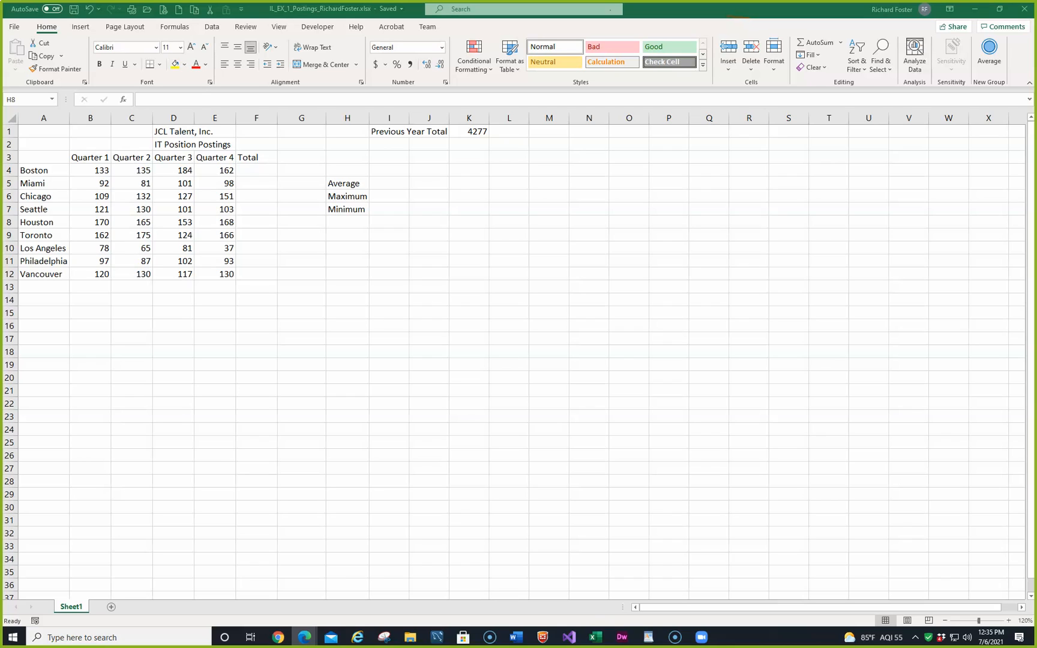
{"action": "left_click", "coordinate": [84, 83]}
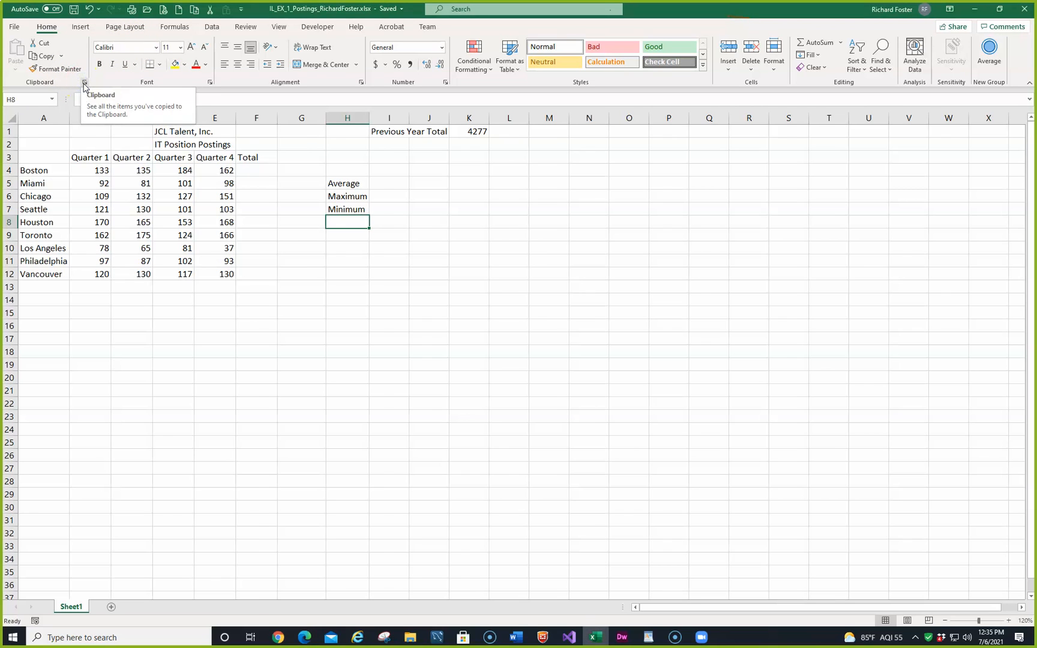
{"action": "left_click", "coordinate": [84, 83]}
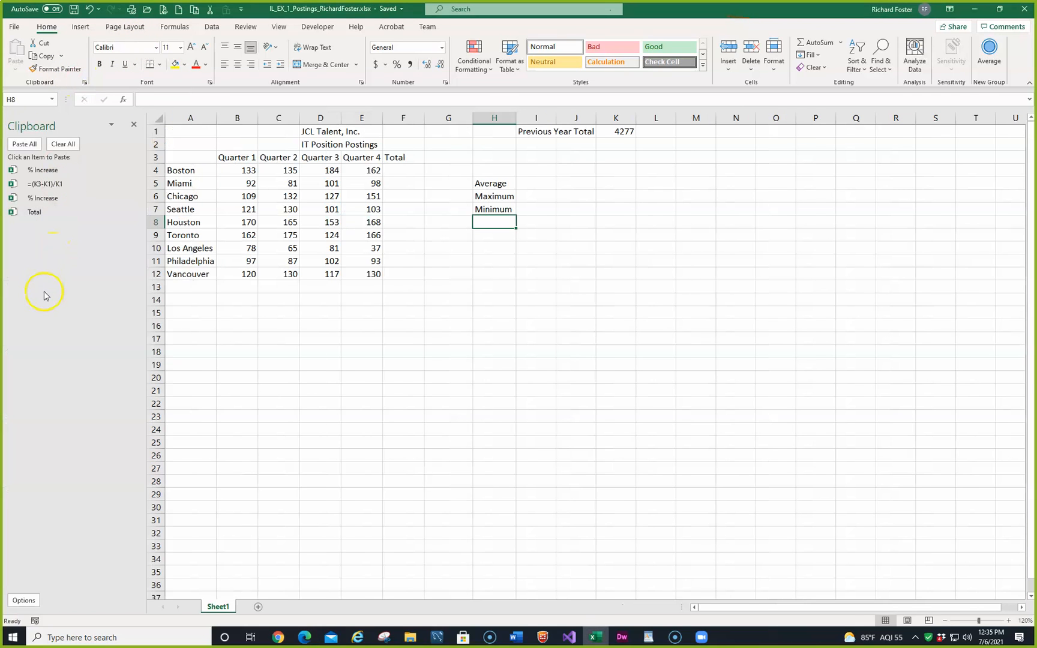
{"action": "left_click", "coordinate": [57, 144]}
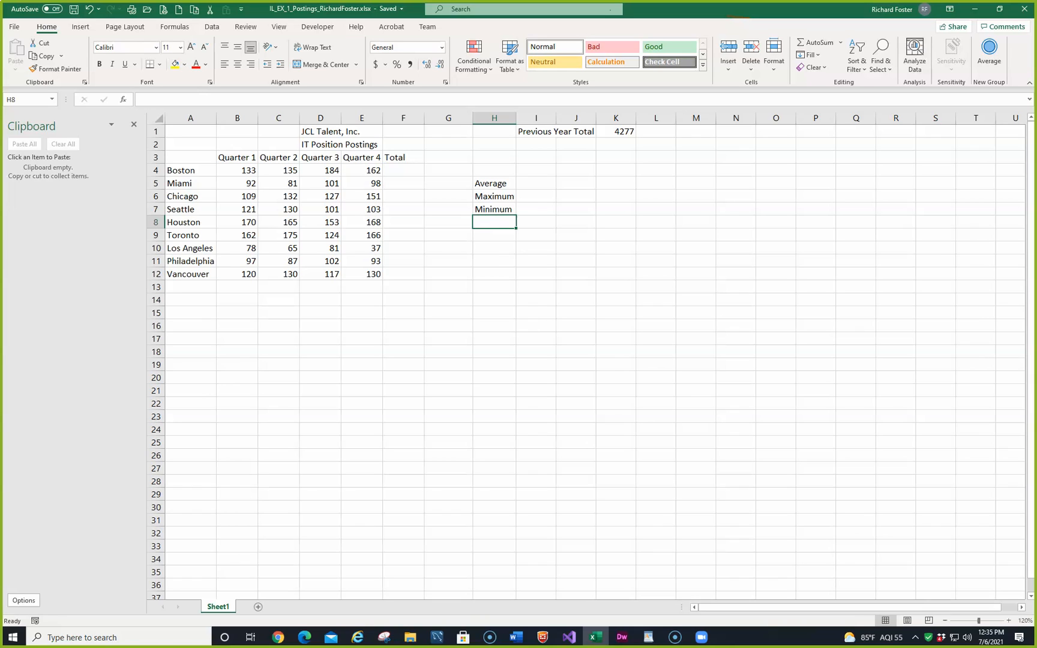
Step: Copy the Total label from cell F3 into A13 through the Office Clipboard, and close the Clipboard
{"action": "left_click", "coordinate": [394, 159]}
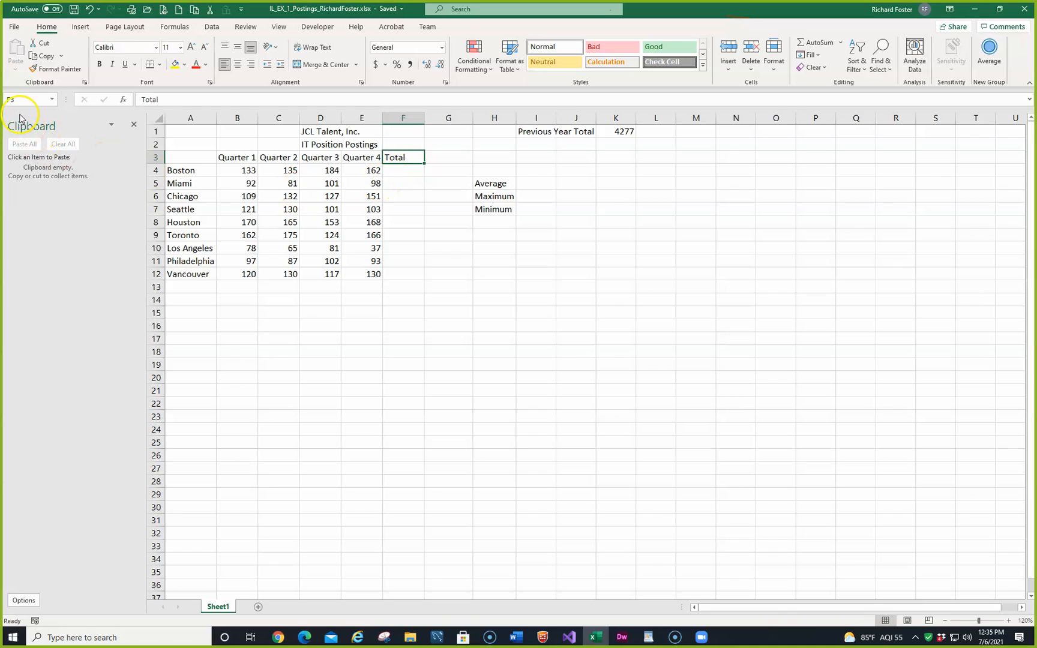
{"action": "left_click", "coordinate": [45, 57]}
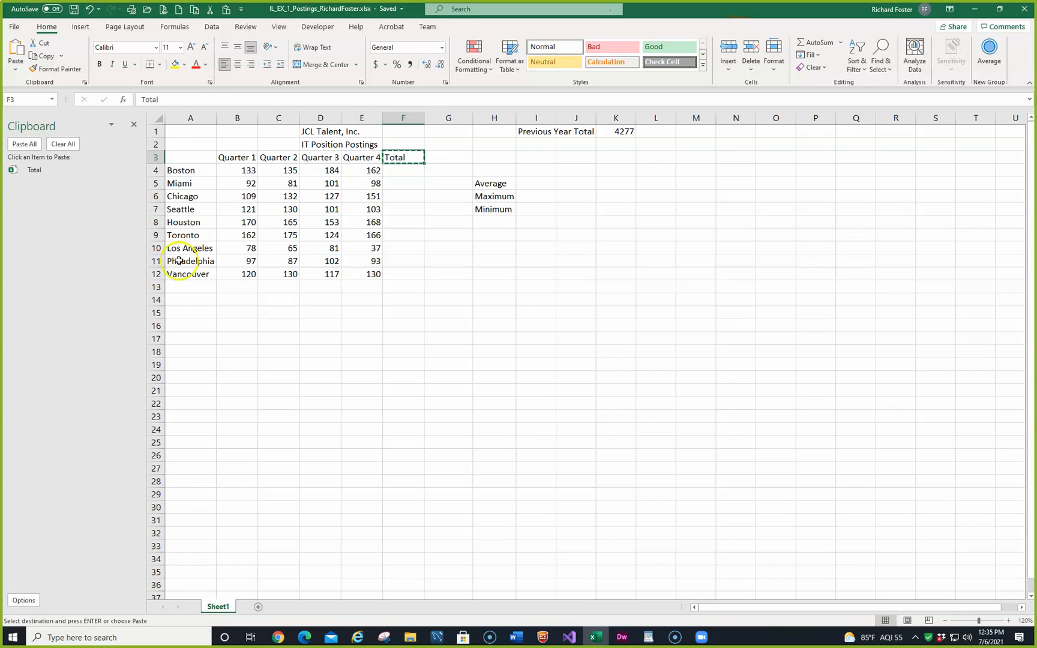
{"action": "left_click", "coordinate": [183, 286]}
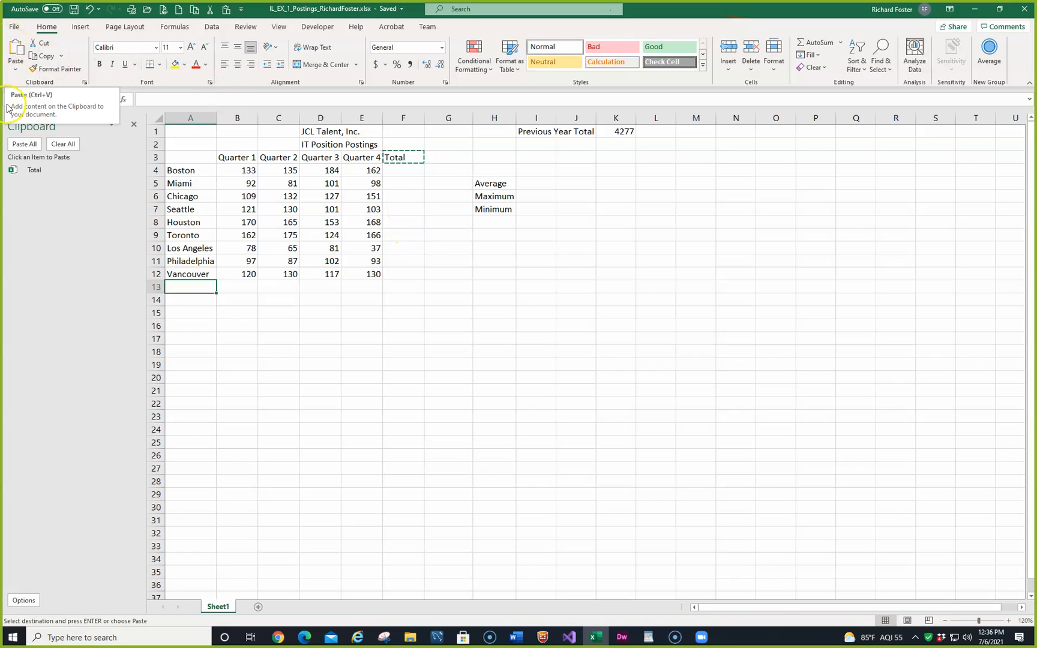
{"action": "left_click", "coordinate": [132, 170]}
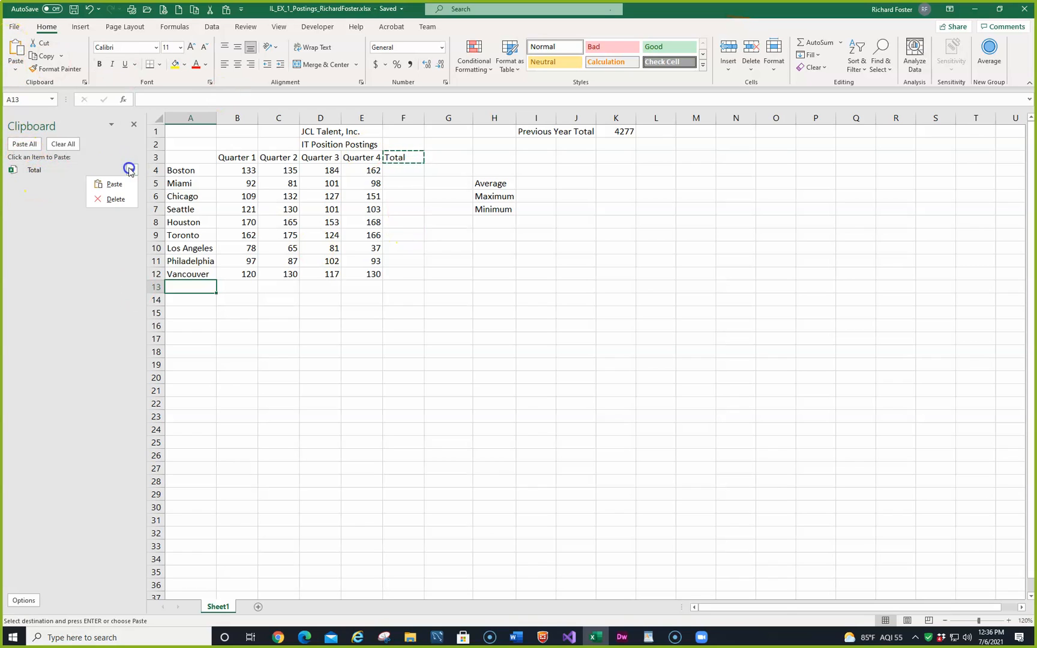
{"action": "left_click", "coordinate": [117, 185]}
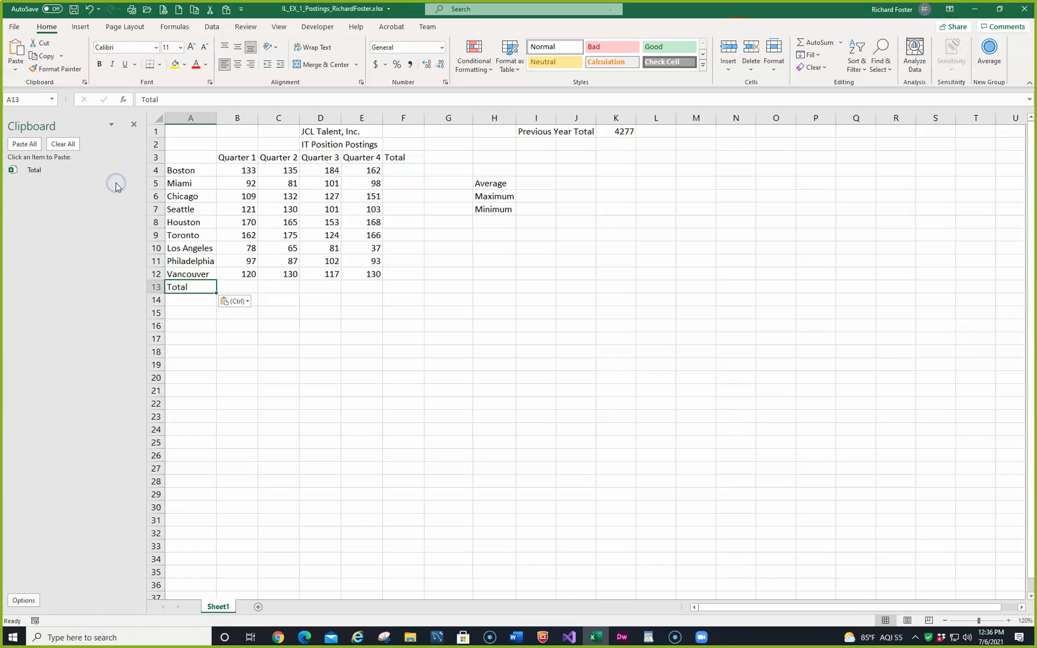
{"action": "left_click", "coordinate": [248, 303]}
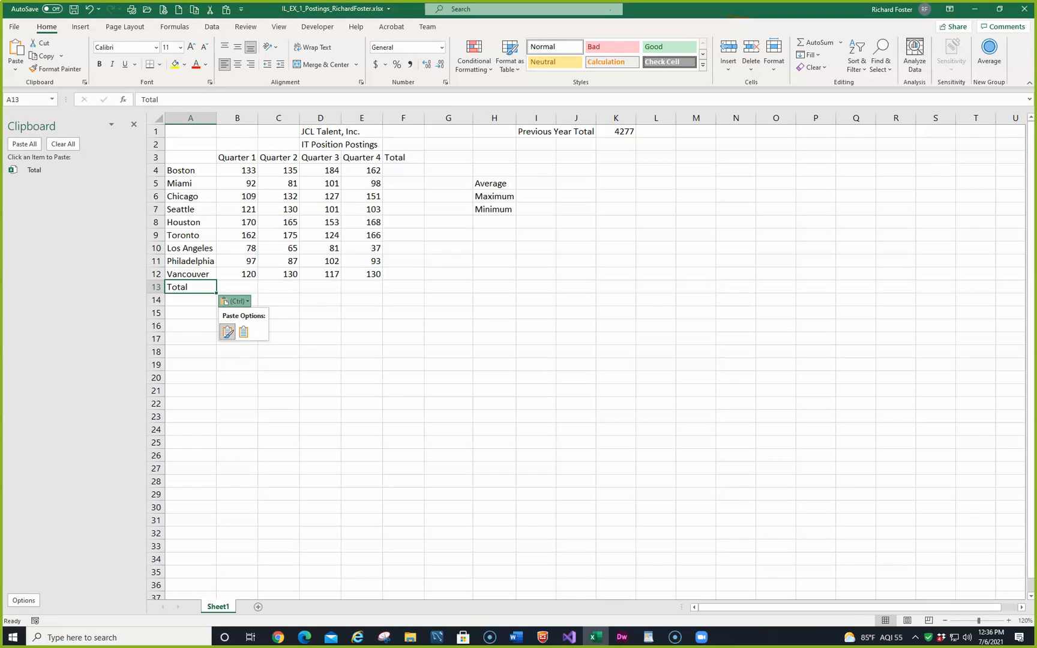
{"action": "left_click", "coordinate": [134, 126]}
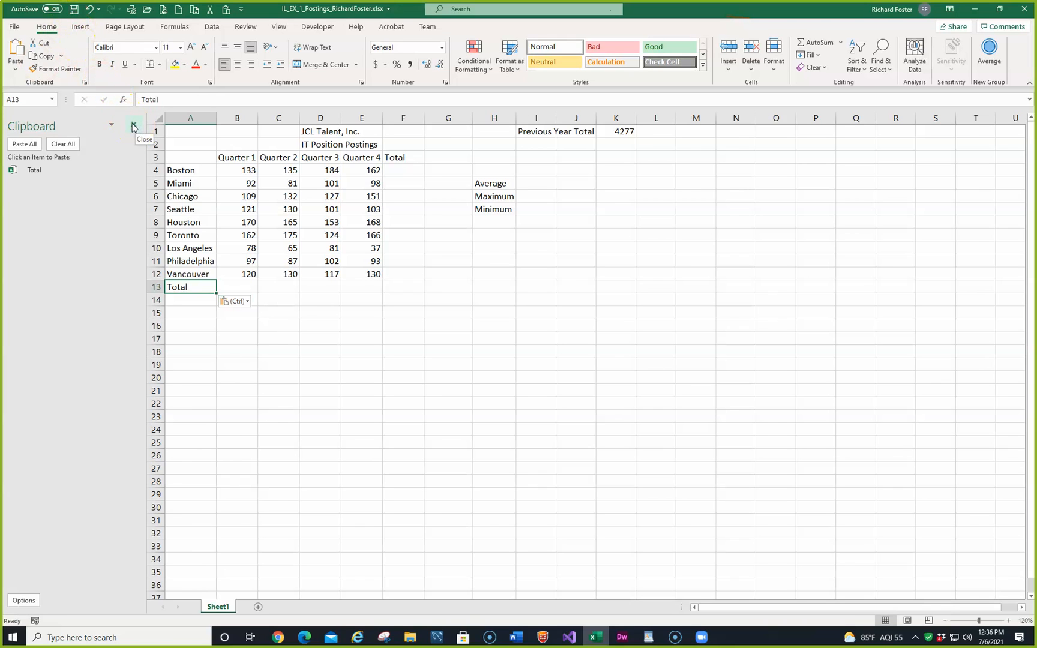
{"action": "left_click", "coordinate": [135, 125]}
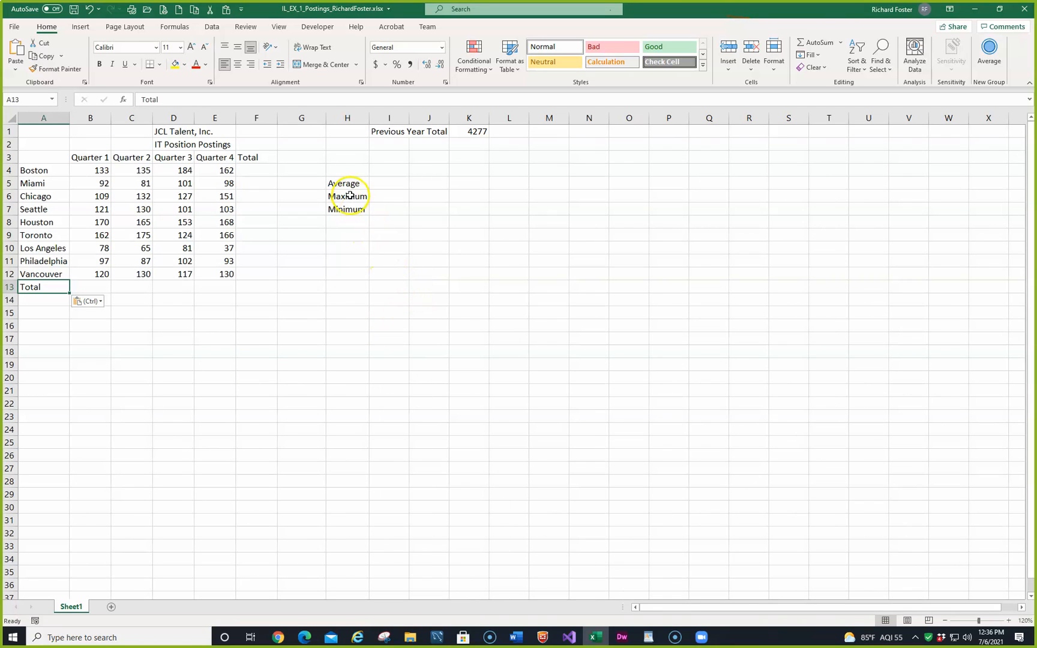
{"action": "left_click_drag", "start_coordinate": [346, 186], "coordinate": [350, 204]}
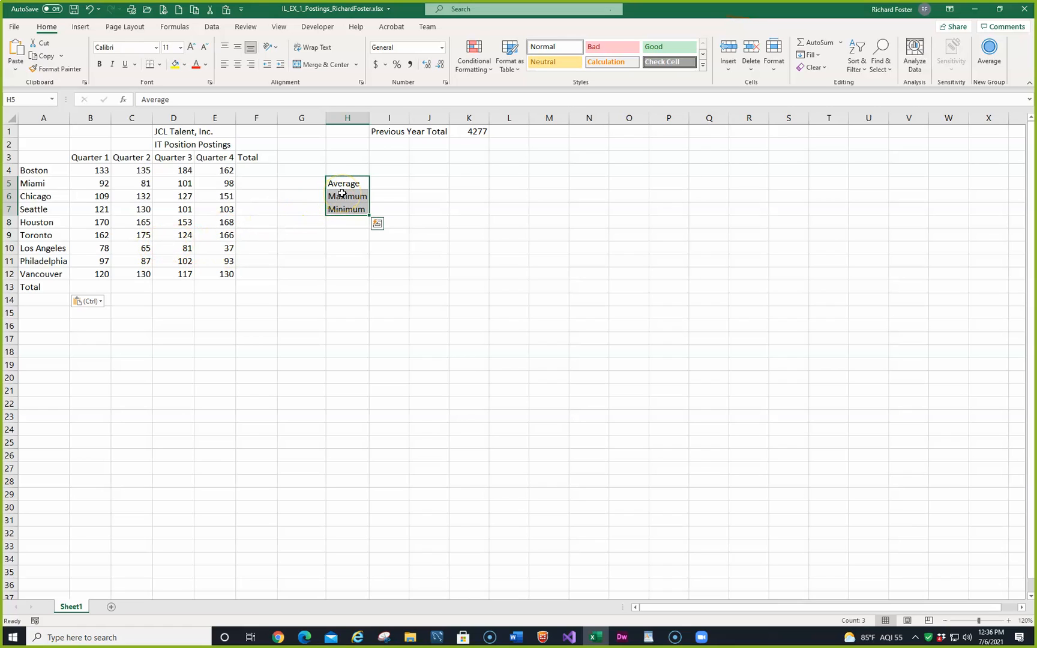
{"action": "left_click_drag", "start_coordinate": [342, 193], "coordinate": [267, 307]}
{"action": "left_click", "coordinate": [487, 312]}
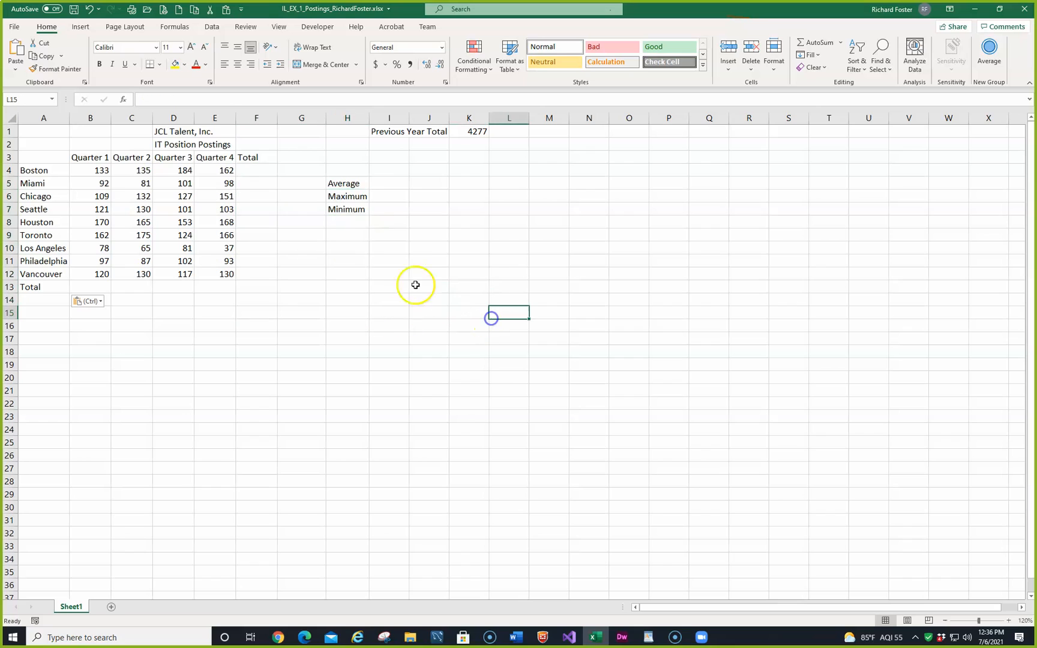
Step: Move the Average, Maximum and Minimum labels from H5:H7 to A15:A17
{"action": "left_click", "coordinate": [351, 183]}
{"action": "left_click_drag", "start_coordinate": [350, 183], "coordinate": [348, 207]}
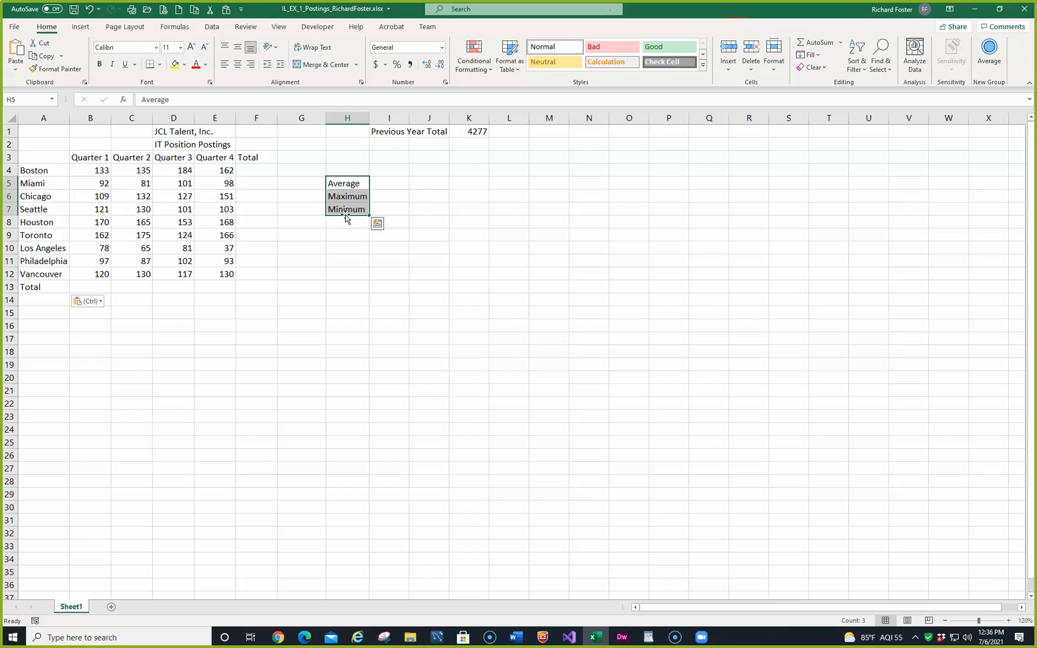
{"action": "left_click_drag", "start_coordinate": [345, 218], "coordinate": [47, 344]}
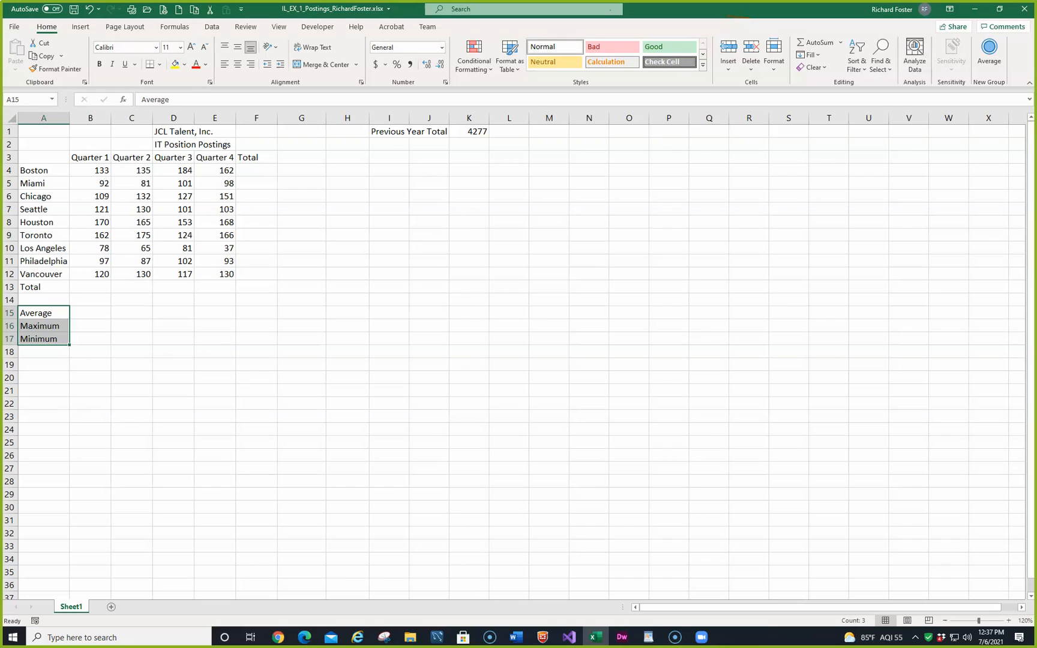
Step: Enter 5+6 without an equal sign in the empty cell I4
{"action": "key", "text": "alt+Tab"}
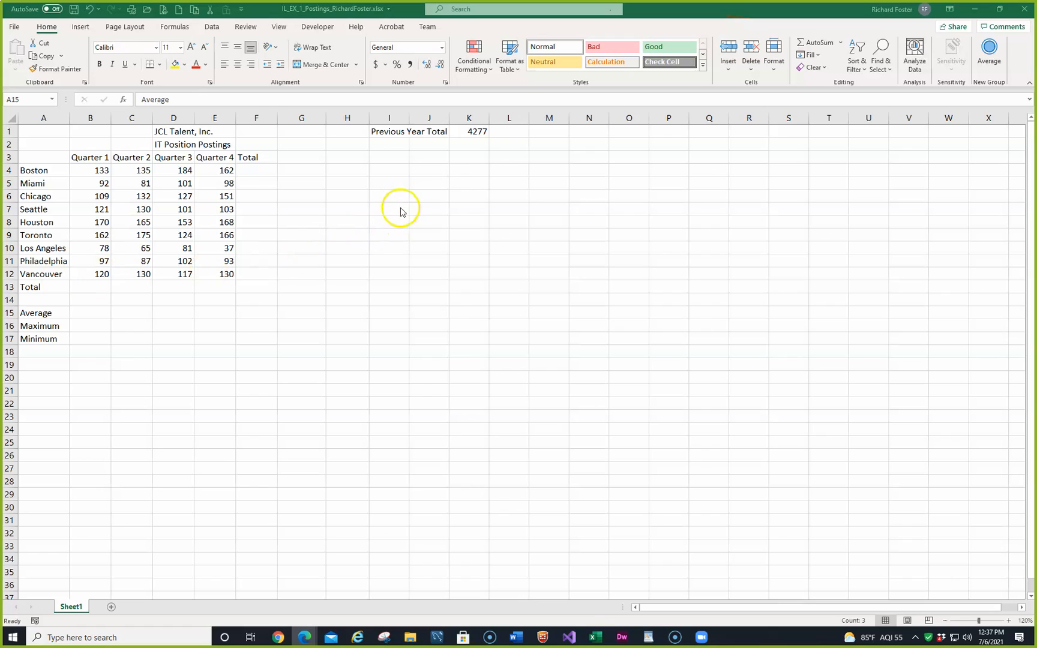
{"action": "left_click", "coordinate": [387, 171]}
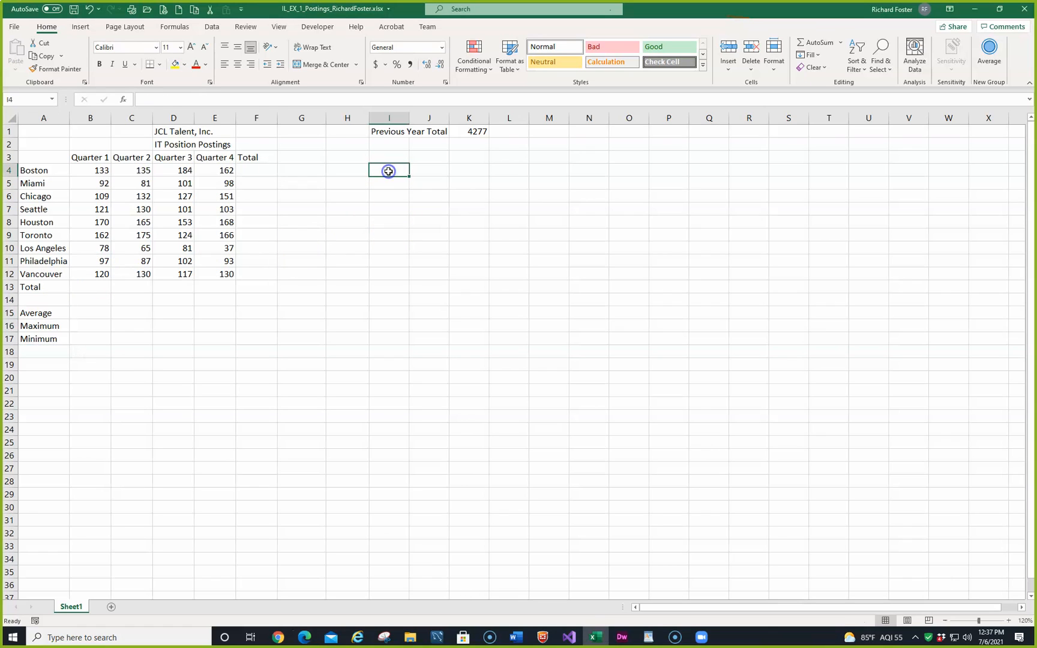
{"action": "type", "text": "5+6"}
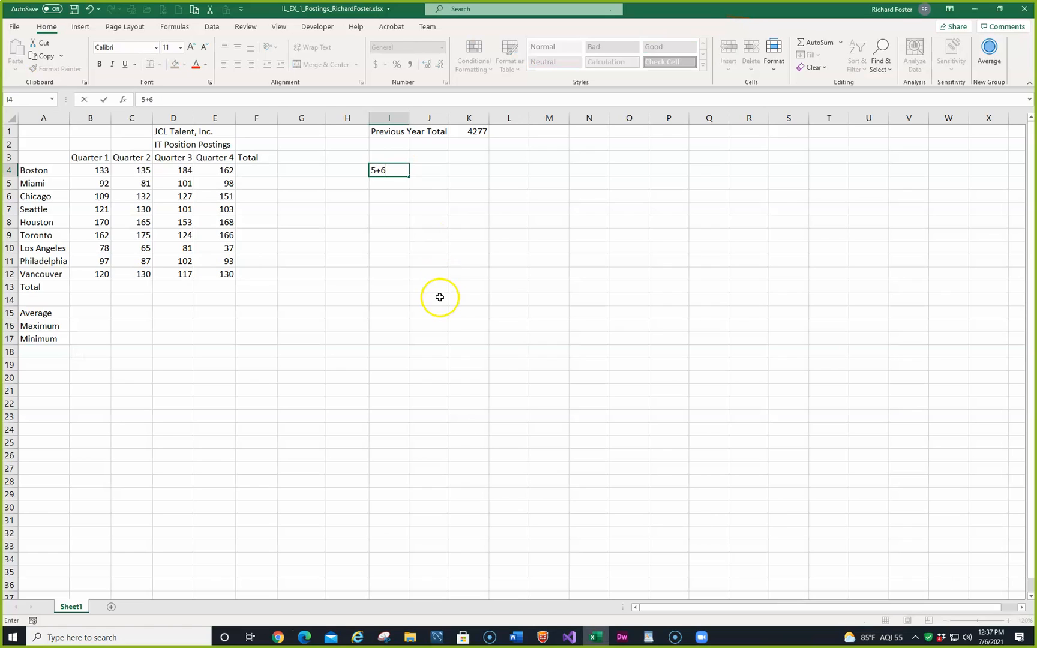
{"action": "key", "text": "Return"}
{"action": "key", "text": "Up"}
{"action": "key", "text": "Right"}
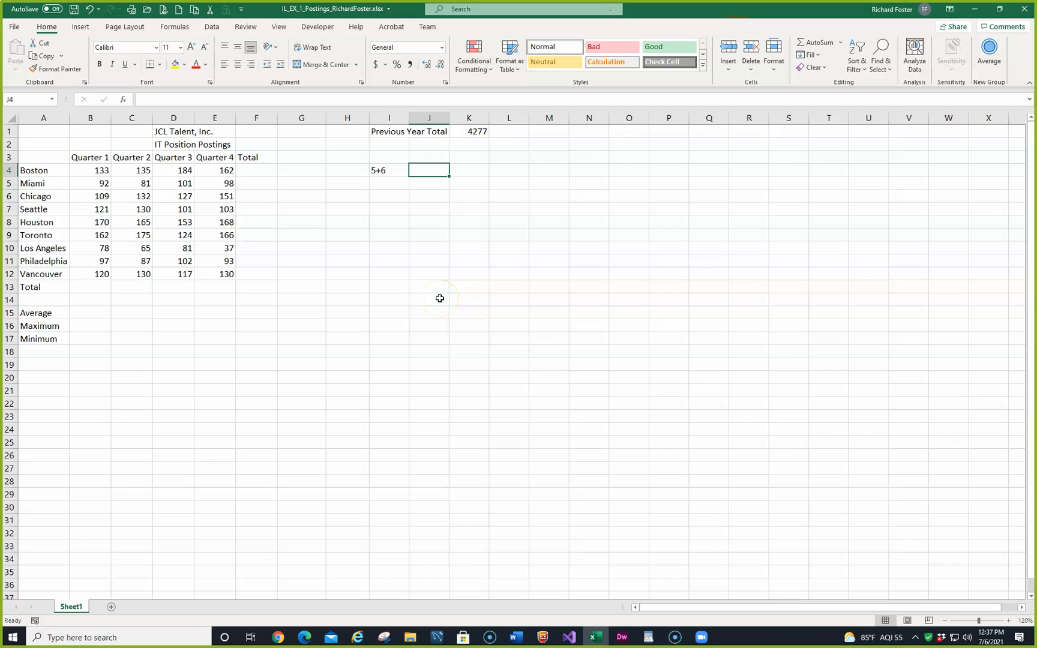
Step: Enter the formula =5+6 in cell J4, beside the plain 5+6 entry
{"action": "type", "text": "=5"}
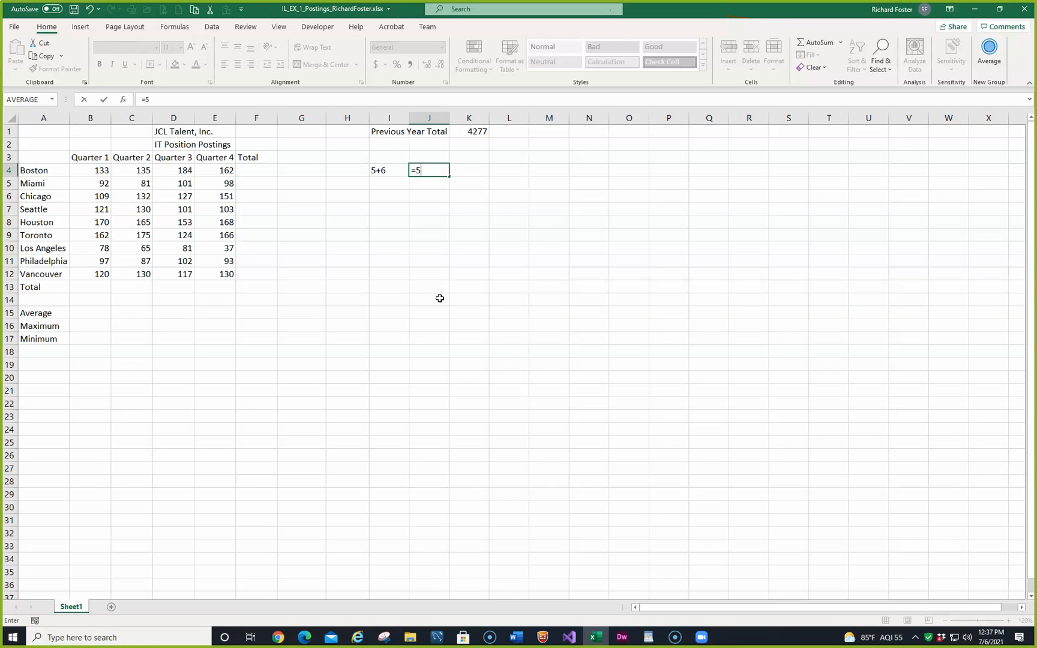
{"action": "type", "text": "+6"}
{"action": "key", "text": "Return"}
{"action": "key", "text": "Up"}
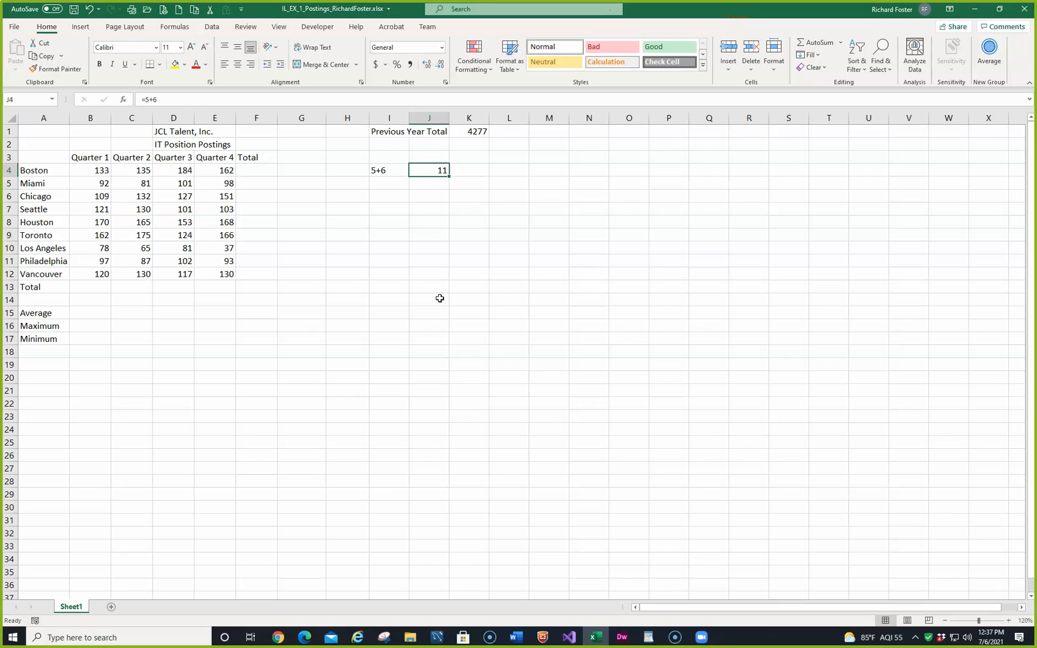
Step: Clear the contents of cells I4 and J4
{"action": "key", "text": "Left"}
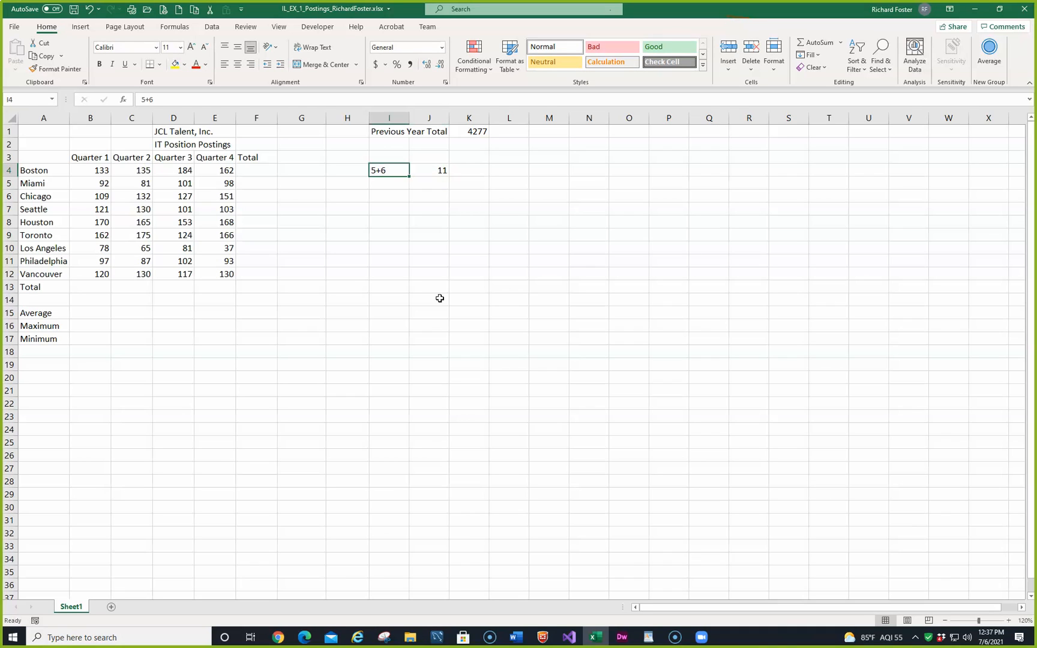
{"action": "key", "text": "shift+Right"}
{"action": "key", "text": "Delete"}
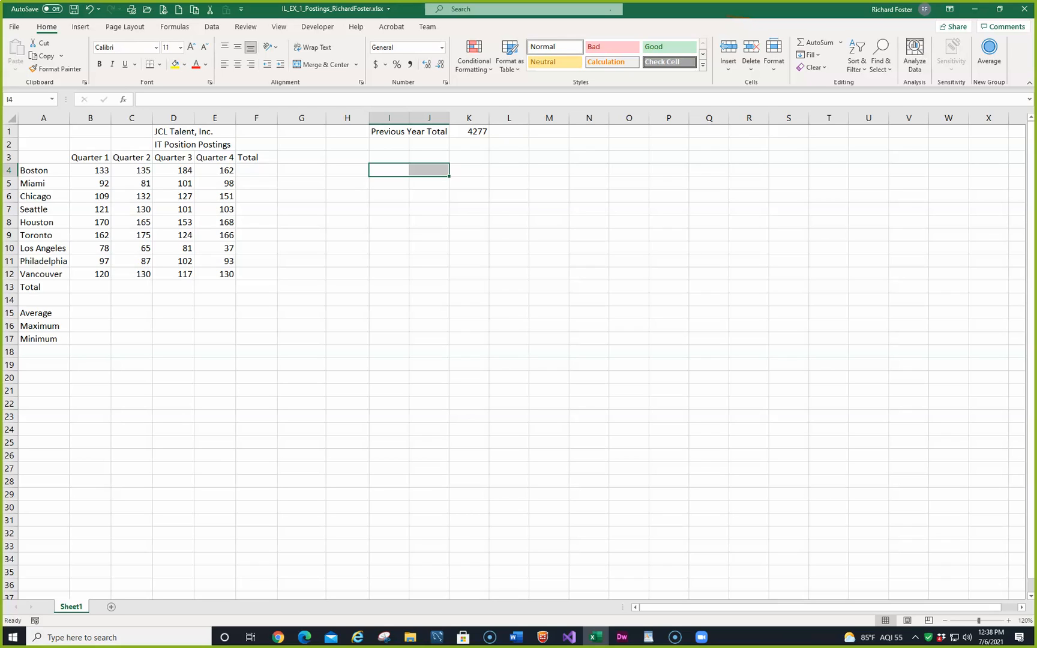
Step: Try the expression 5+6*8-3 in cell J8 and discard the entry
{"action": "left_click", "coordinate": [429, 223]}
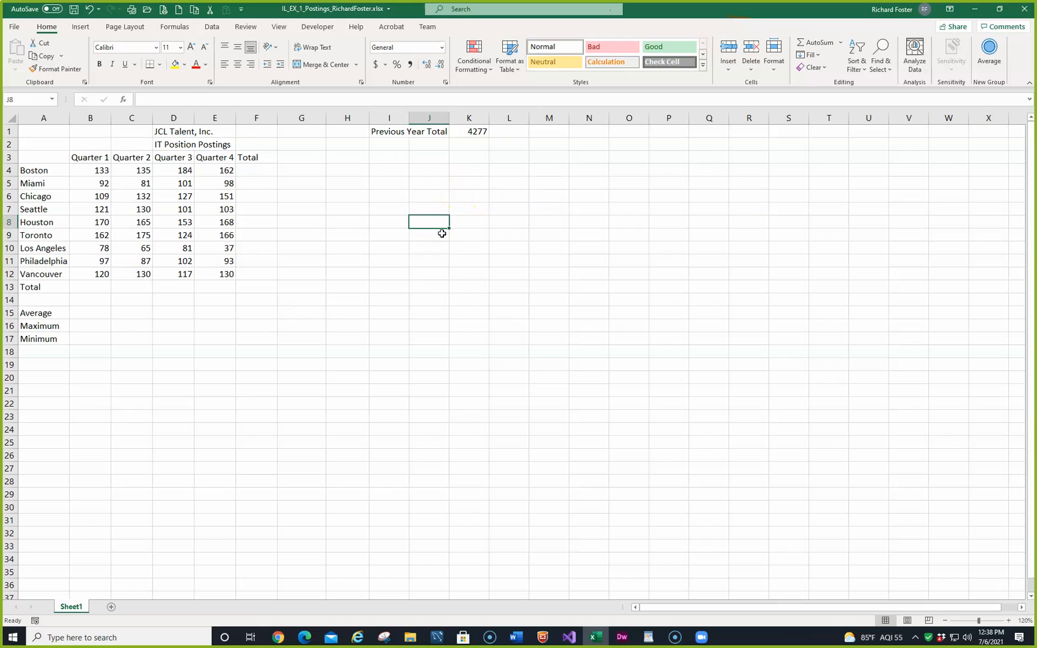
{"action": "type", "text": "5"}
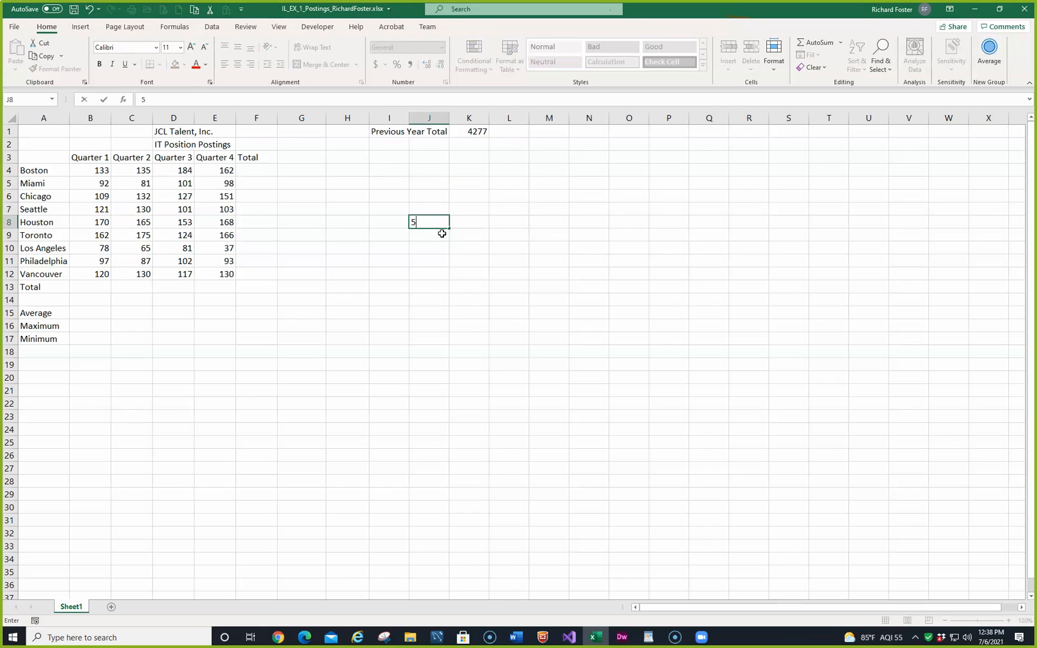
{"action": "type", "text": "+6*8-3"}
{"action": "key", "text": "Escape"}
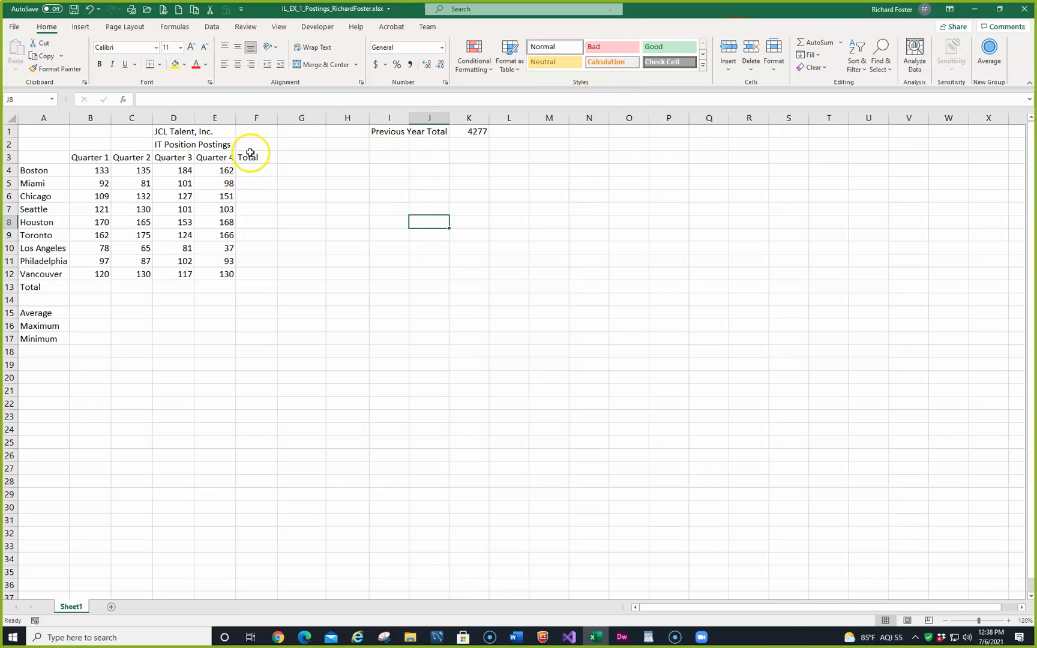
Step: Enter the formula =B4+C4+D4+E4 in cell F4 to total Boston's four quarters
{"action": "left_click", "coordinate": [252, 171]}
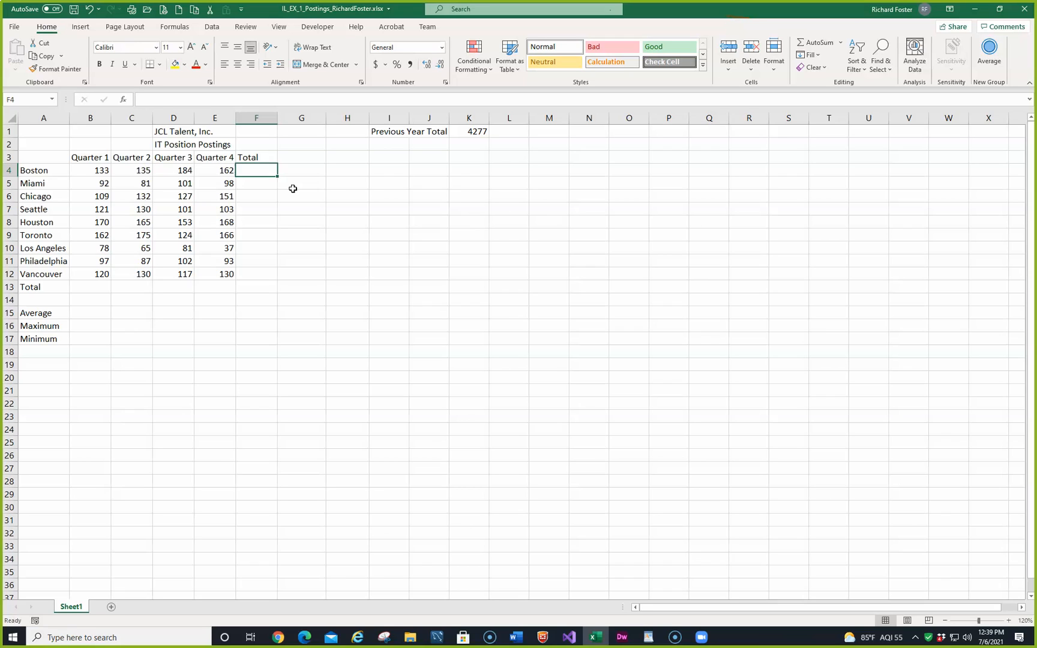
{"action": "type", "text": "="}
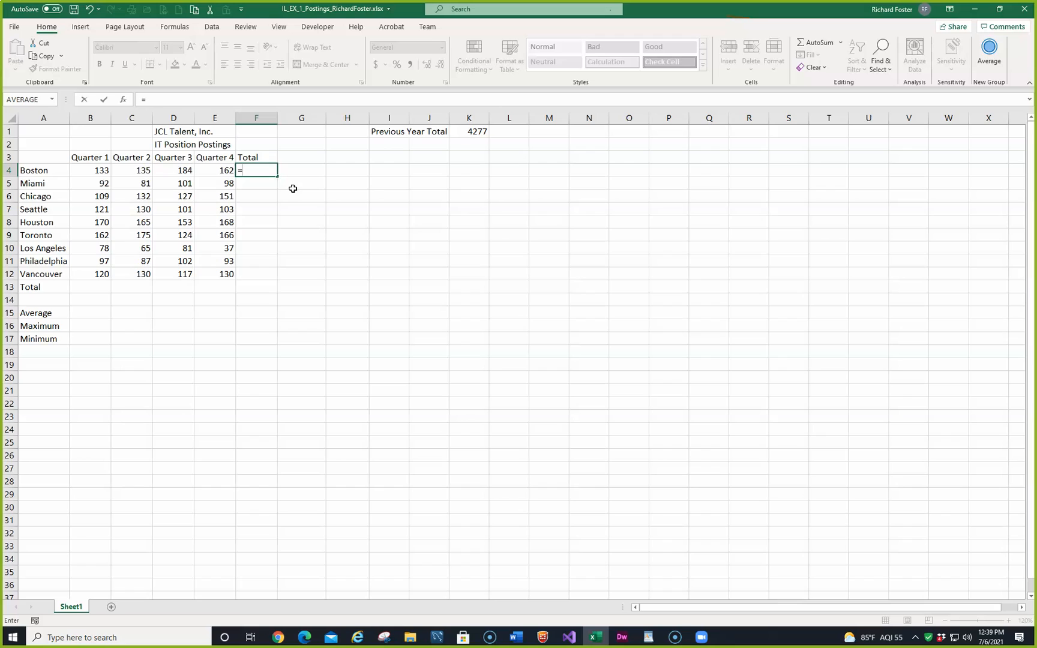
{"action": "left_click", "coordinate": [98, 172]}
{"action": "type", "text": "+"}
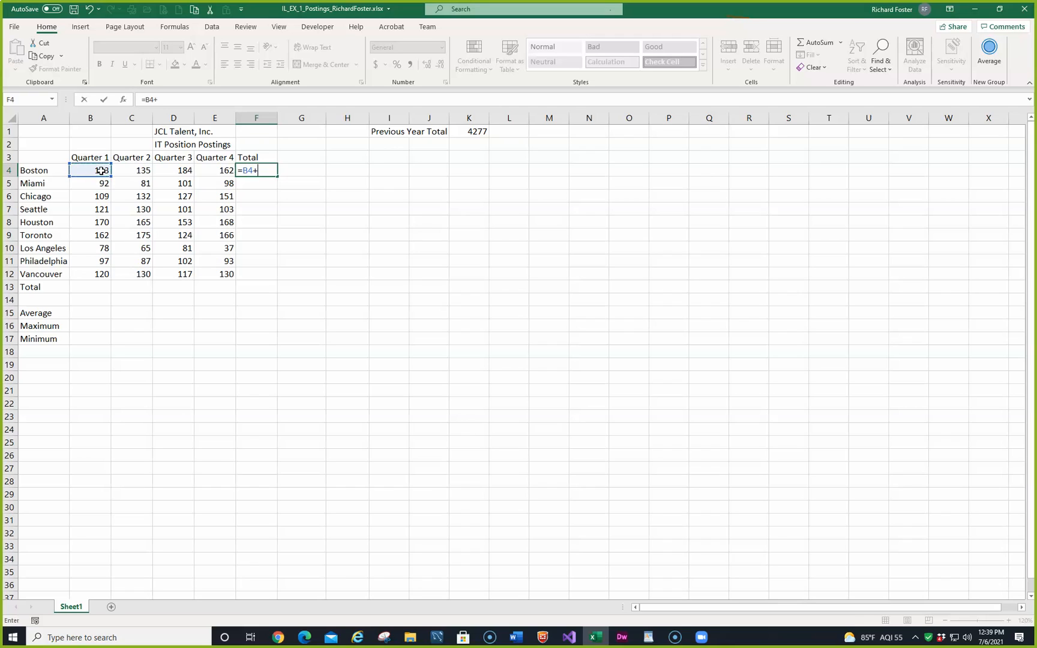
{"action": "left_click", "coordinate": [127, 170]}
{"action": "type", "text": "+"}
{"action": "left_click", "coordinate": [184, 172]}
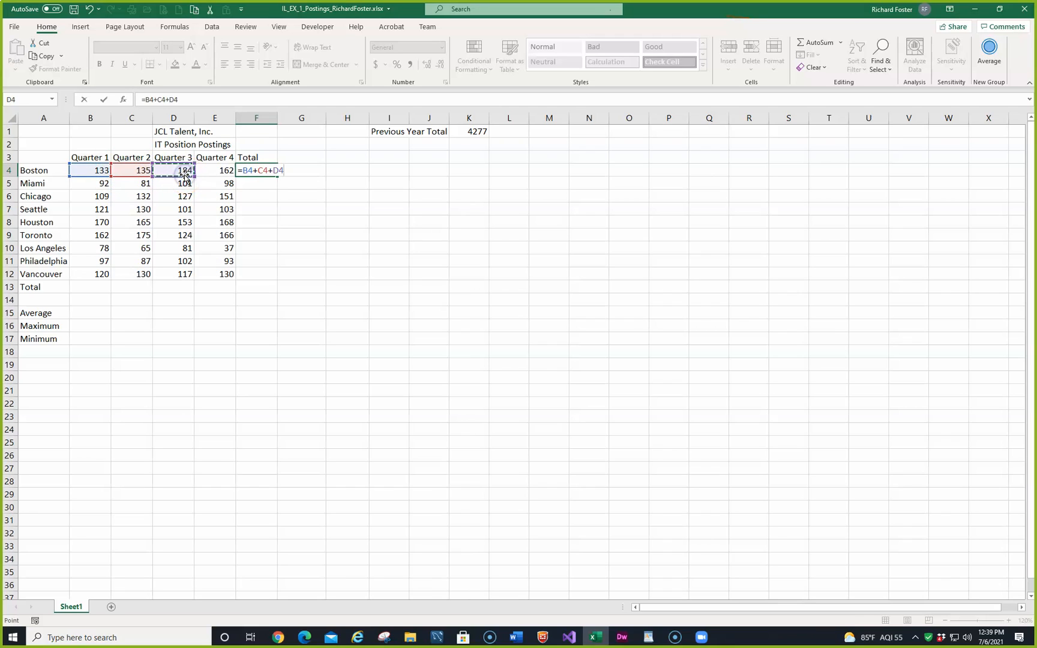
{"action": "type", "text": "+"}
{"action": "left_click", "coordinate": [211, 172]}
{"action": "type", "text": "+"}
{"action": "key", "text": "BackSpace"}
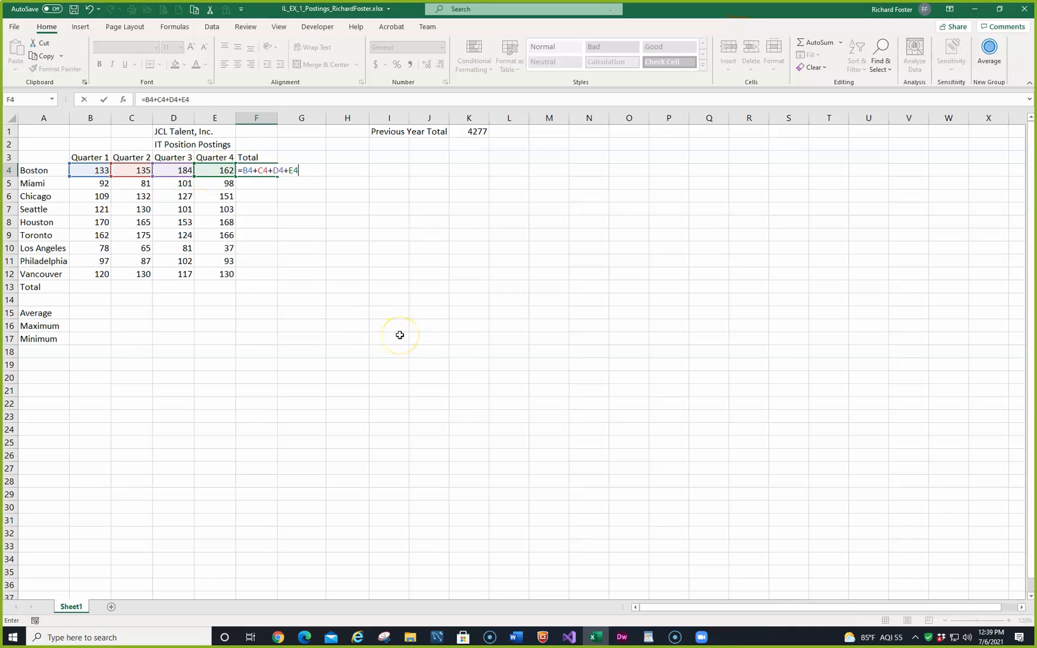
{"action": "key", "text": "Return"}
{"action": "key", "text": "Up"}
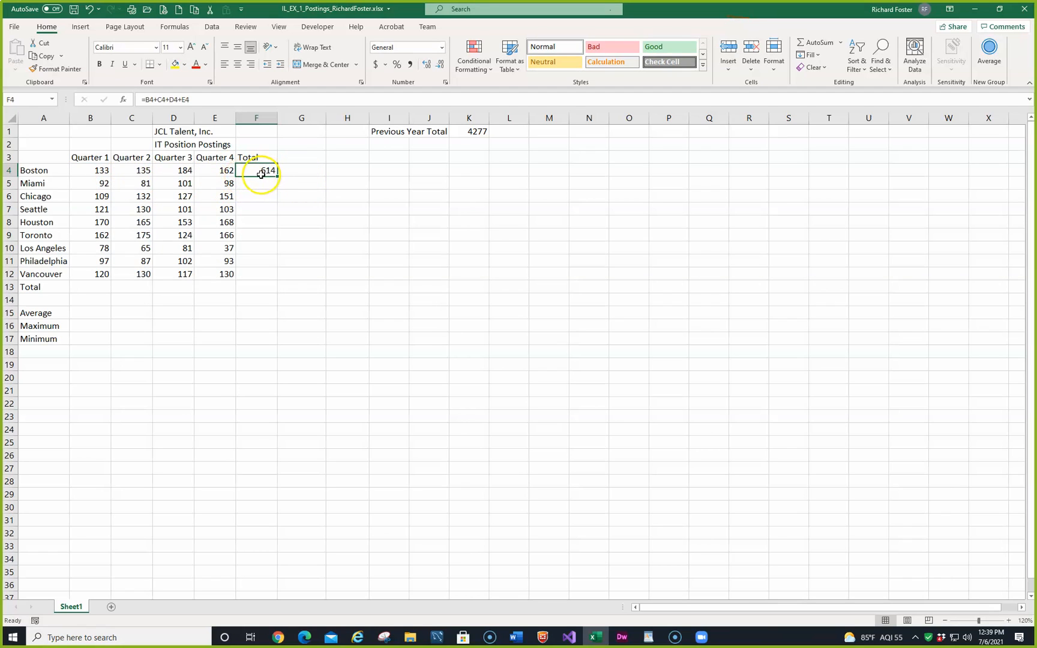
Step: Insert a blank column before the Total column, enter 50 in its Boston row, and check the shifted total formula
{"action": "left_click", "coordinate": [258, 119]}
{"action": "right_click", "coordinate": [258, 120]}
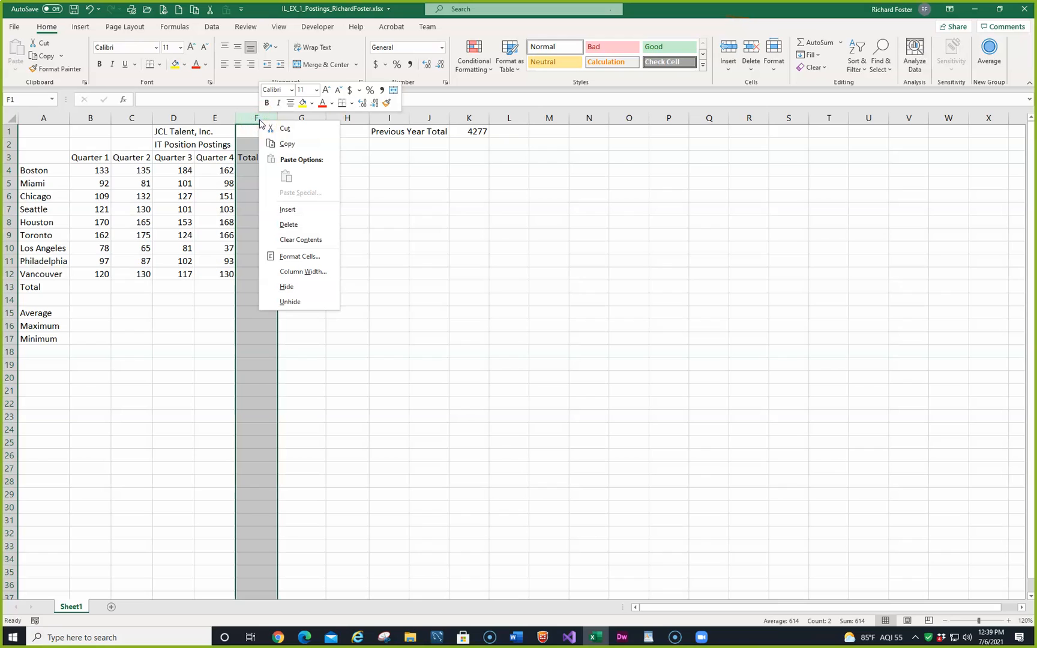
{"action": "left_click", "coordinate": [291, 209]}
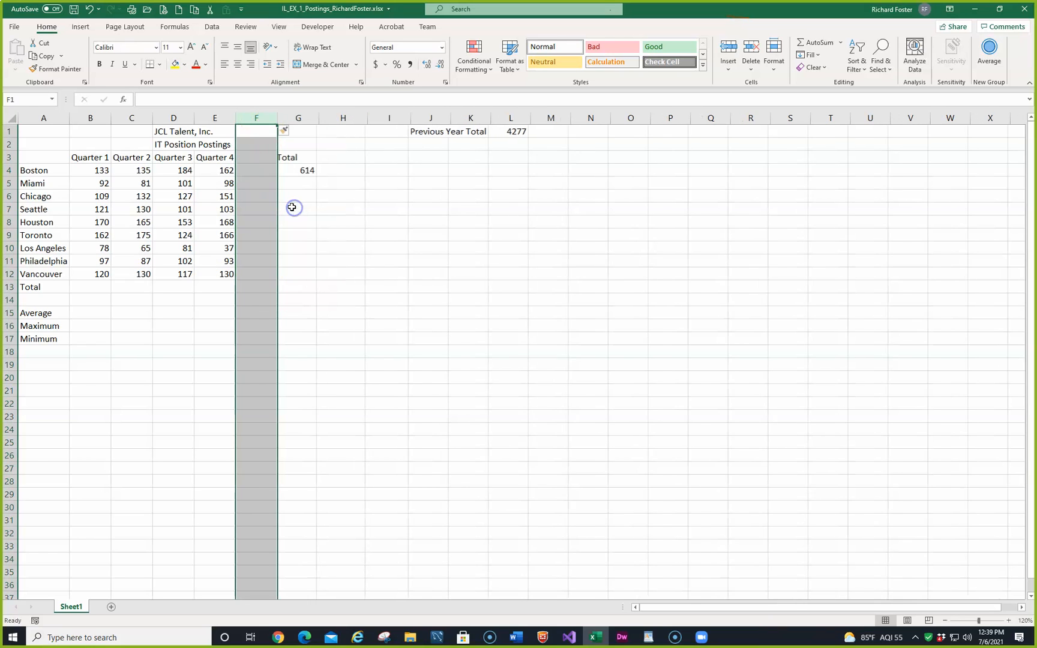
{"action": "left_click", "coordinate": [267, 171]}
{"action": "type", "text": "50"}
{"action": "key", "text": "Return"}
{"action": "left_click", "coordinate": [264, 172]}
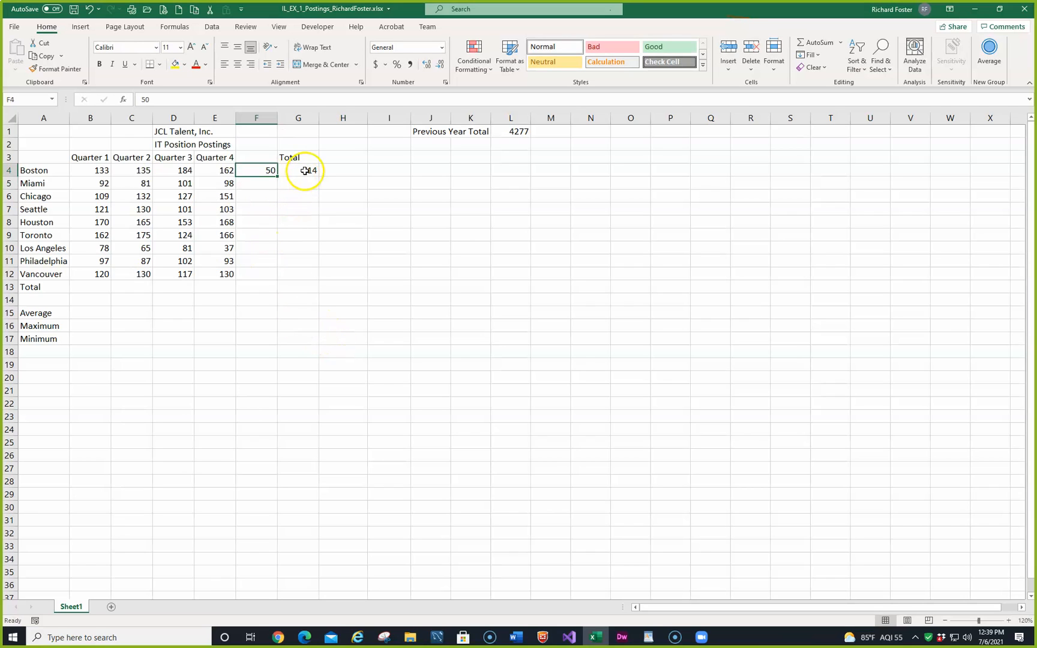
{"action": "left_click", "coordinate": [305, 171]}
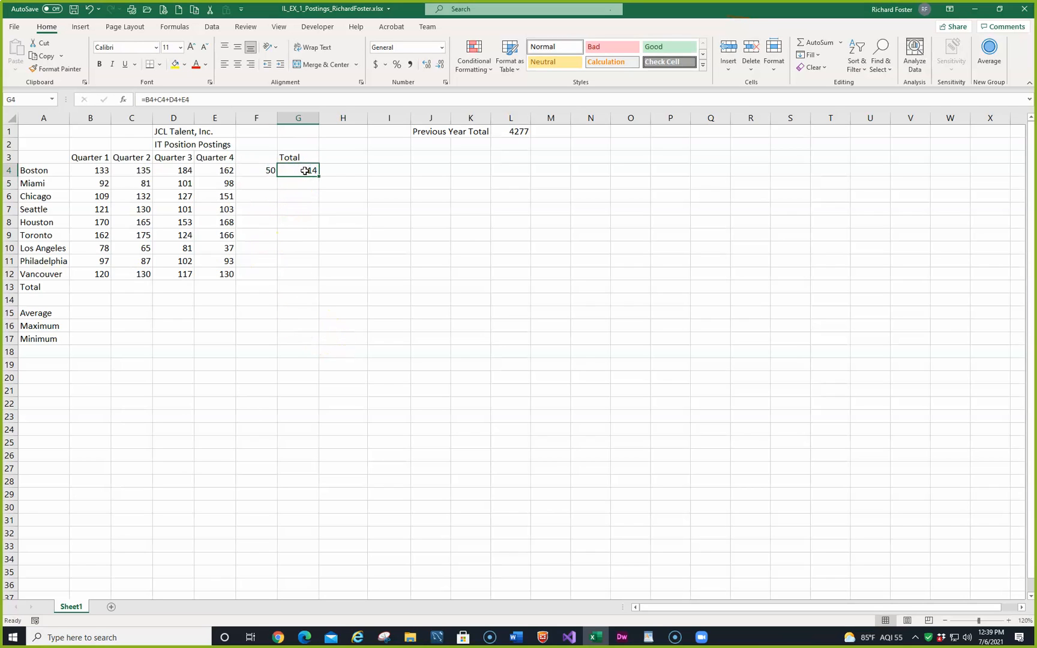
Step: Delete the inserted column F containing the test value 50
{"action": "left_click", "coordinate": [255, 118]}
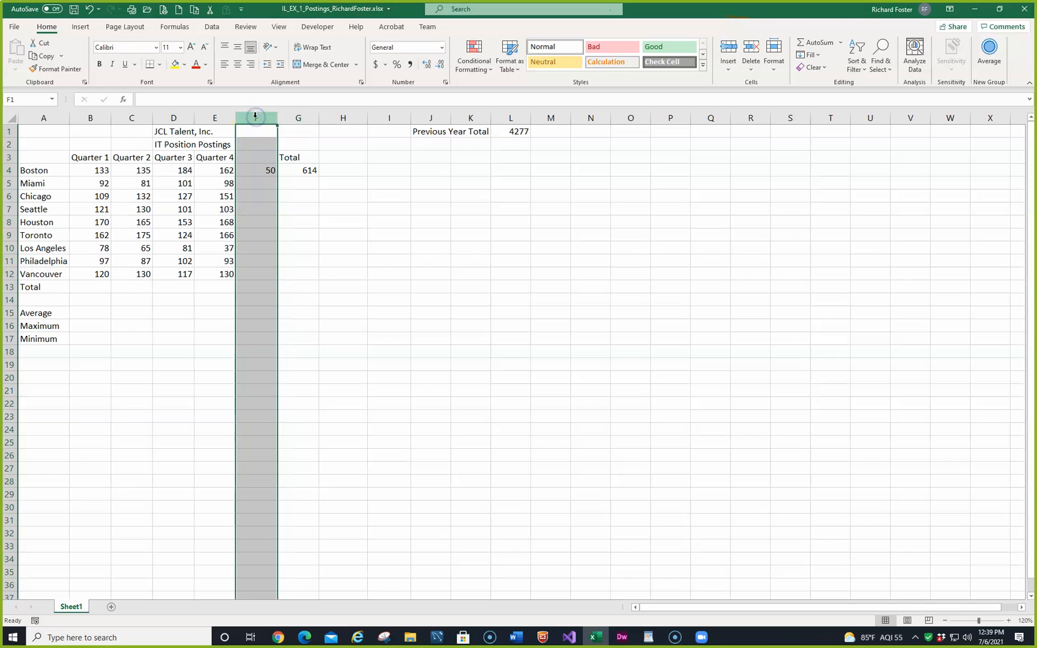
{"action": "right_click", "coordinate": [256, 117]}
{"action": "left_click", "coordinate": [274, 223]}
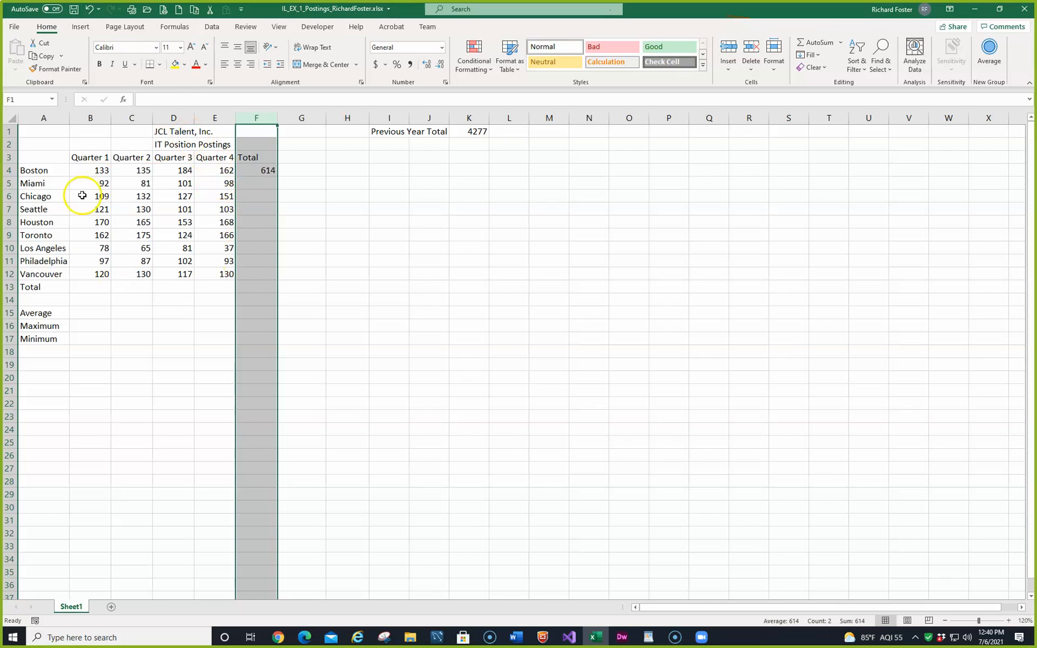
Step: Total the Quarter 1 values in cell B13 with AutoSum's Sum function over B4:B12
{"action": "left_click", "coordinate": [81, 285]}
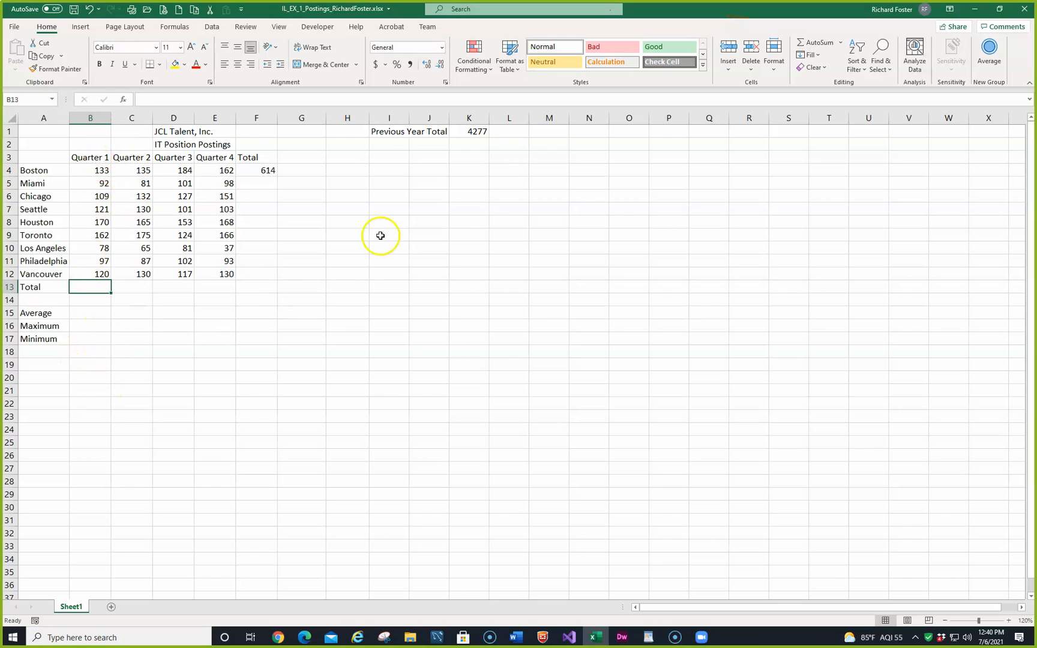
{"action": "left_click", "coordinate": [841, 43]}
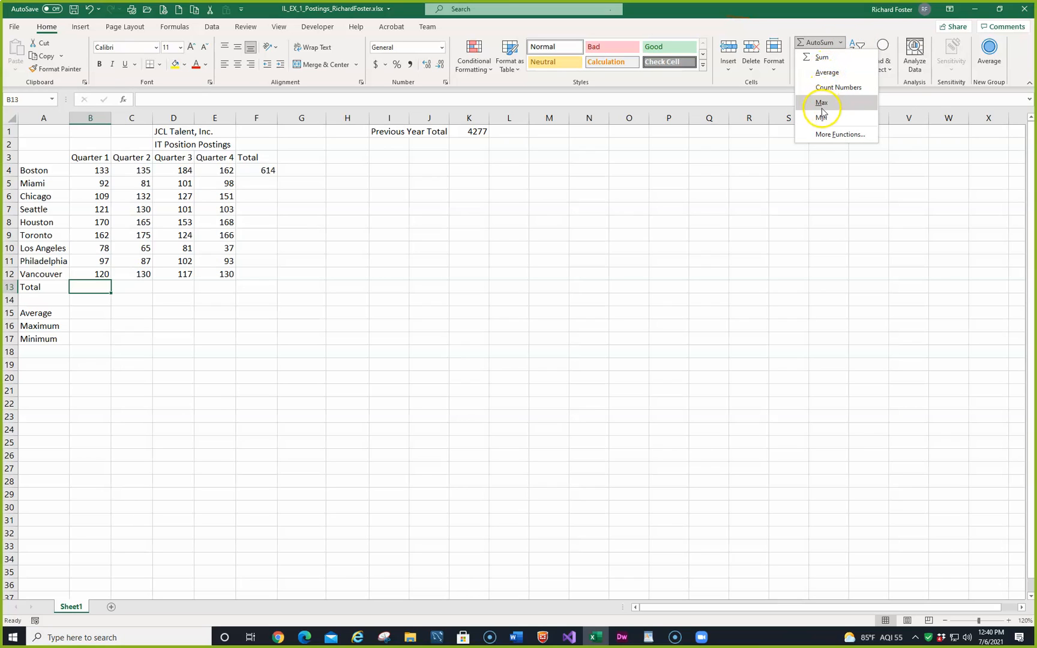
{"action": "left_click", "coordinate": [819, 58]}
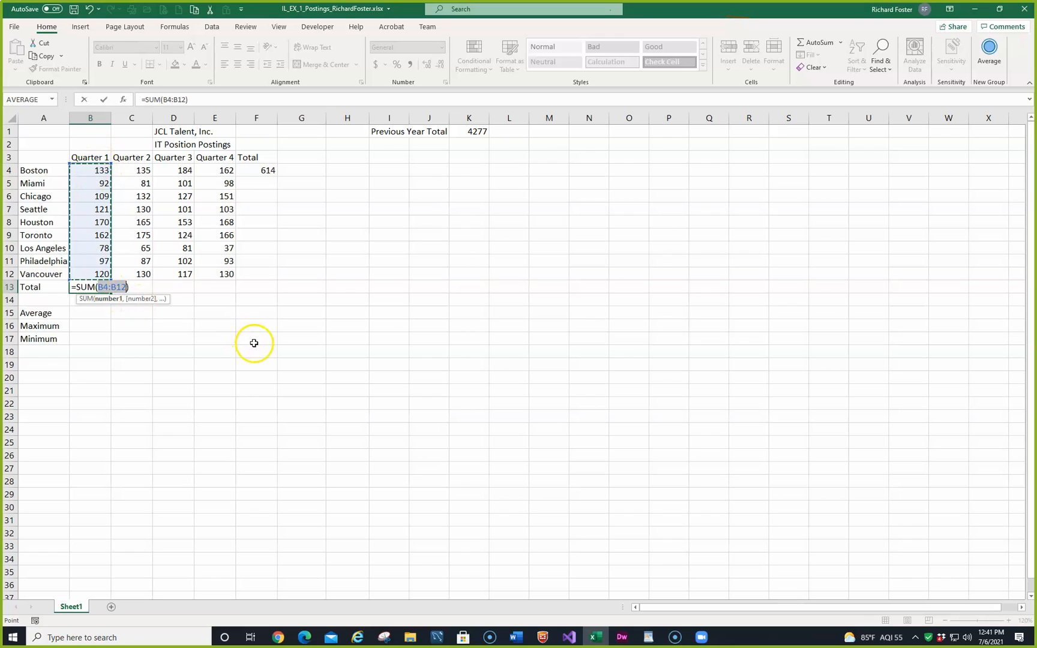
{"action": "key", "text": "Return"}
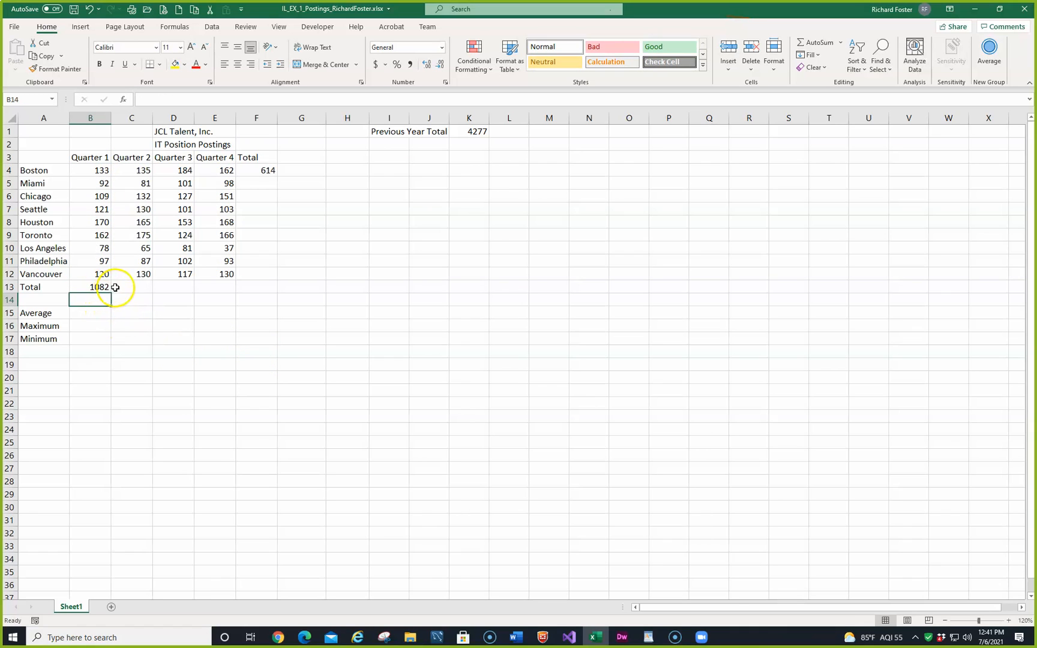
Step: Insert a blank row above Philadelphia and enter 500 in its Quarter 1 cell, B11
{"action": "left_click", "coordinate": [10, 261]}
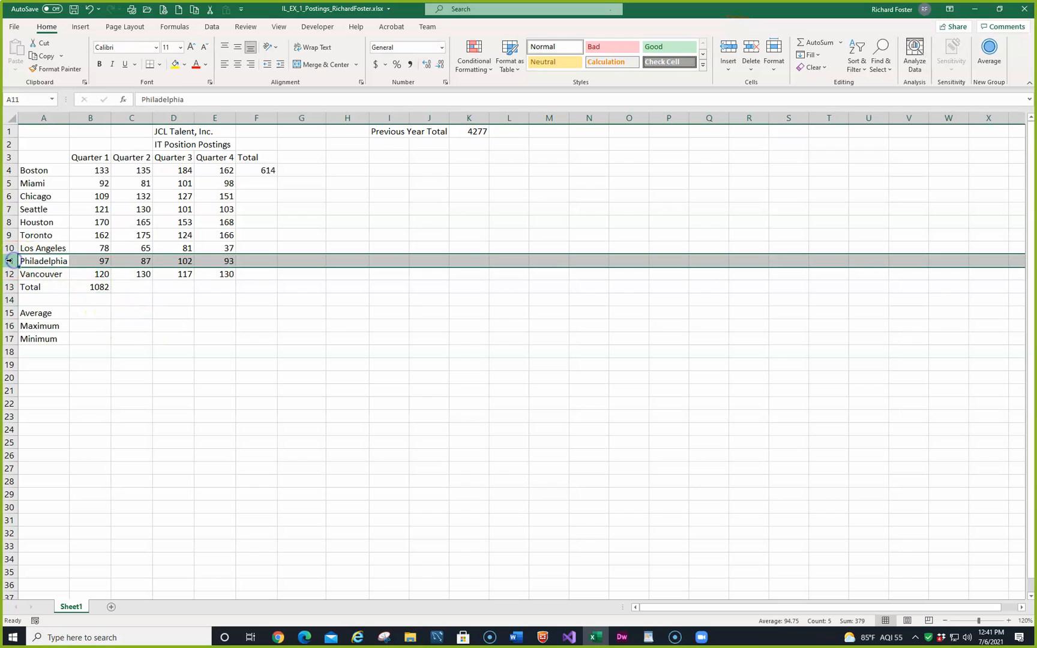
{"action": "right_click", "coordinate": [10, 263]}
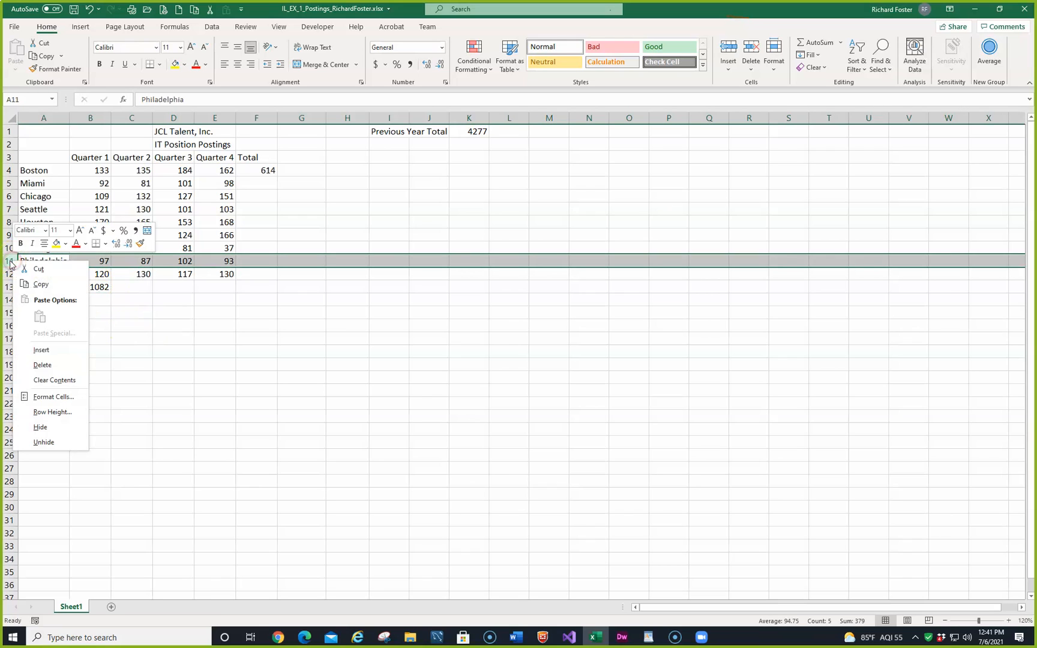
{"action": "left_click", "coordinate": [44, 350]}
{"action": "left_click", "coordinate": [86, 260]}
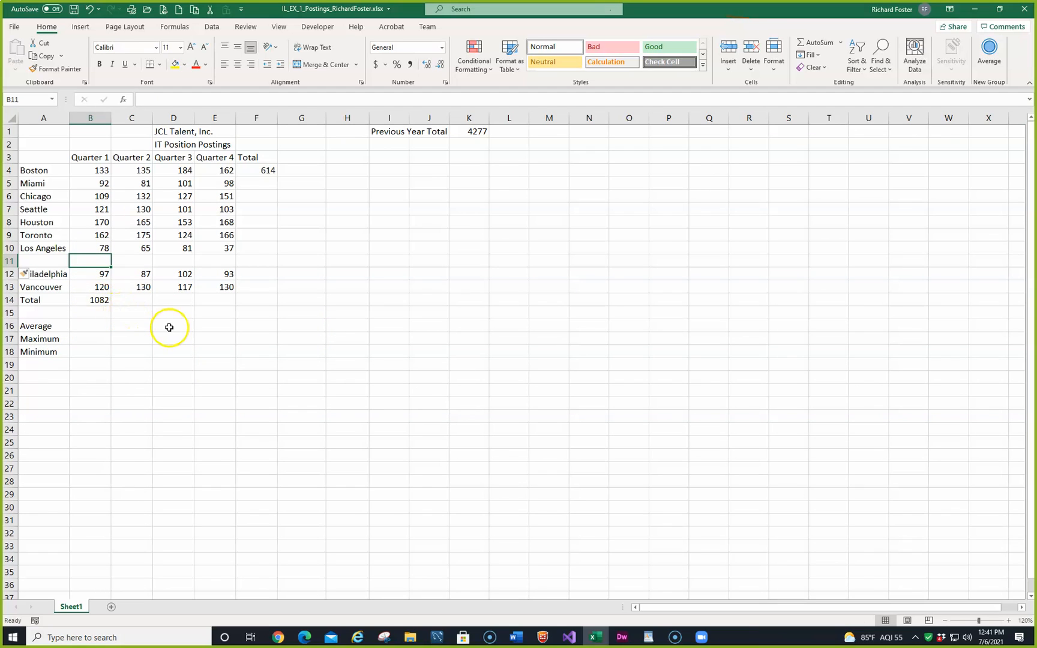
{"action": "type", "text": "500"}
{"action": "key", "text": "Return"}
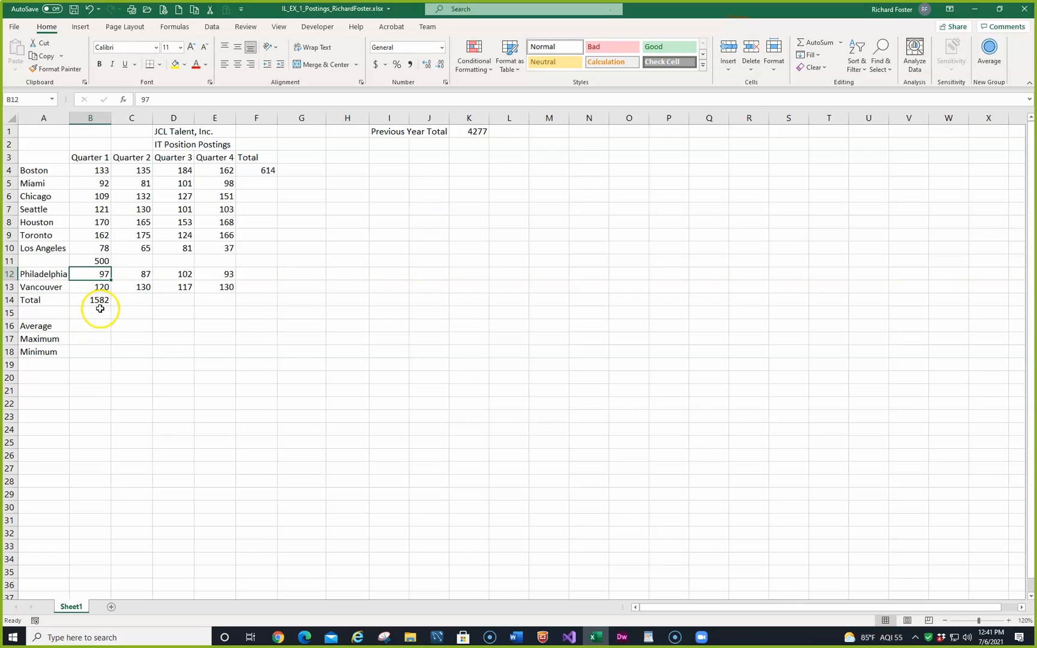
Step: Delete the inserted row 11 containing the test value 500
{"action": "left_click", "coordinate": [10, 261]}
{"action": "right_click", "coordinate": [13, 261]}
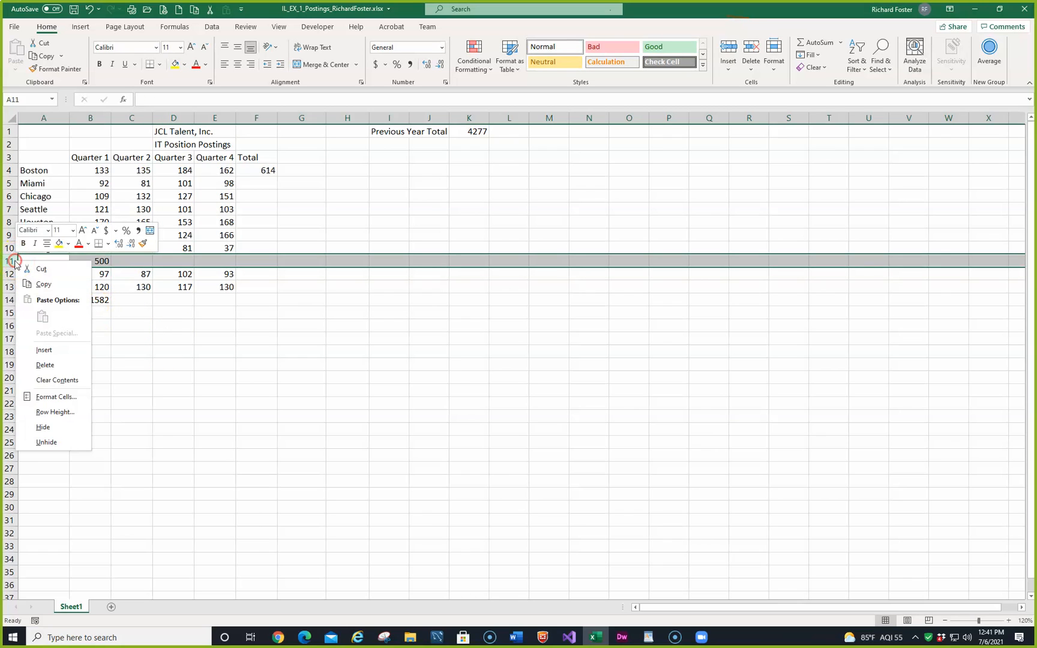
{"action": "left_click", "coordinate": [45, 363]}
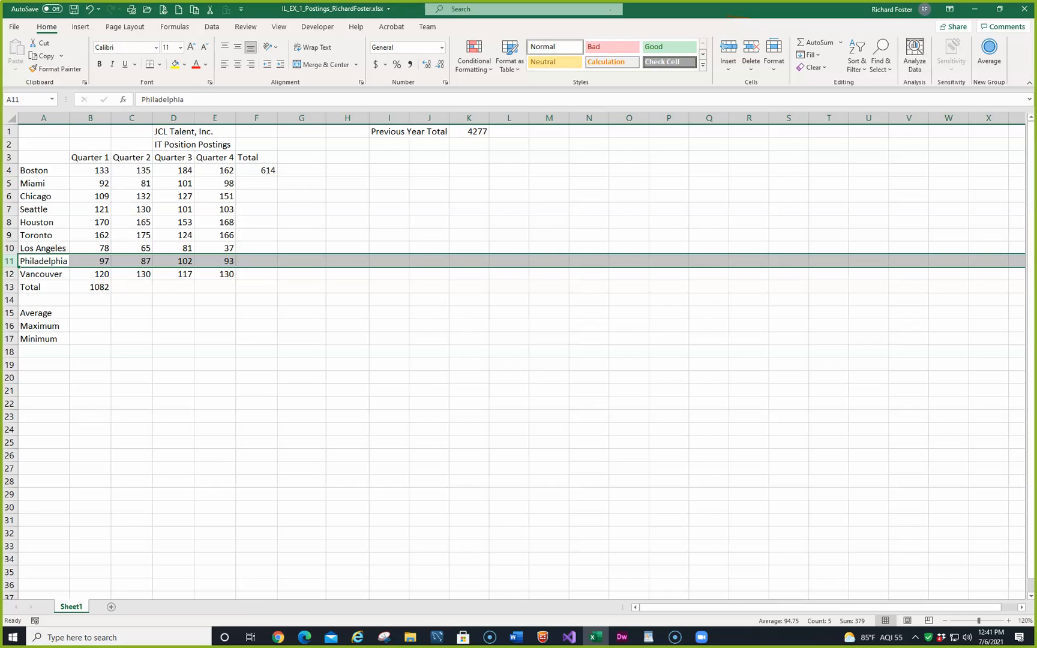
Step: Save the workbook and switch to the MindTap instructions
{"action": "left_click", "coordinate": [74, 9]}
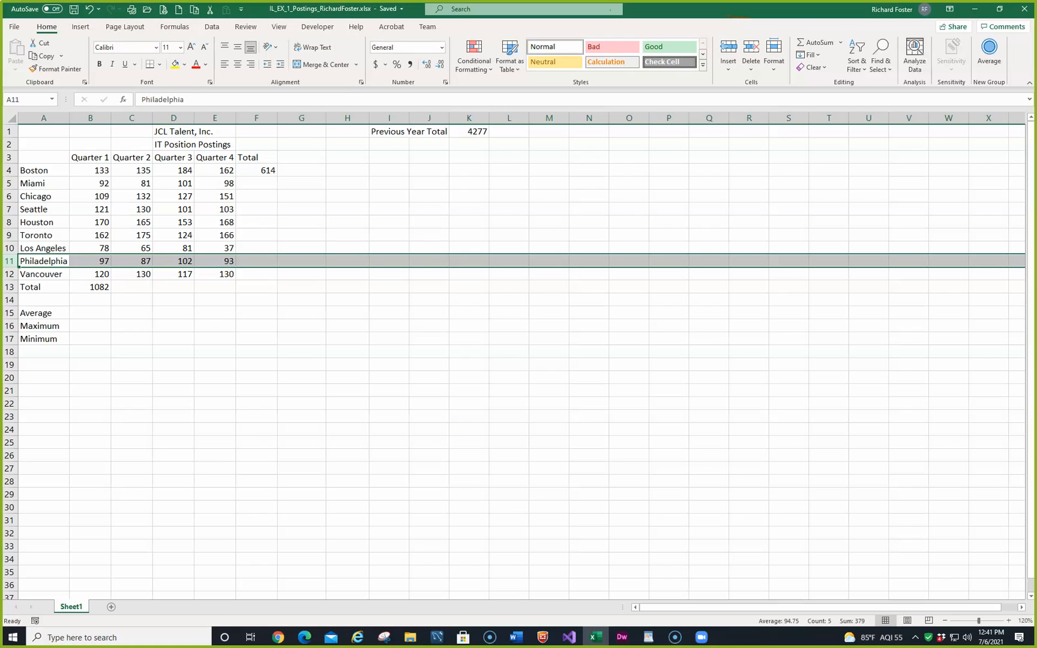
{"action": "key", "text": "alt+Tab"}
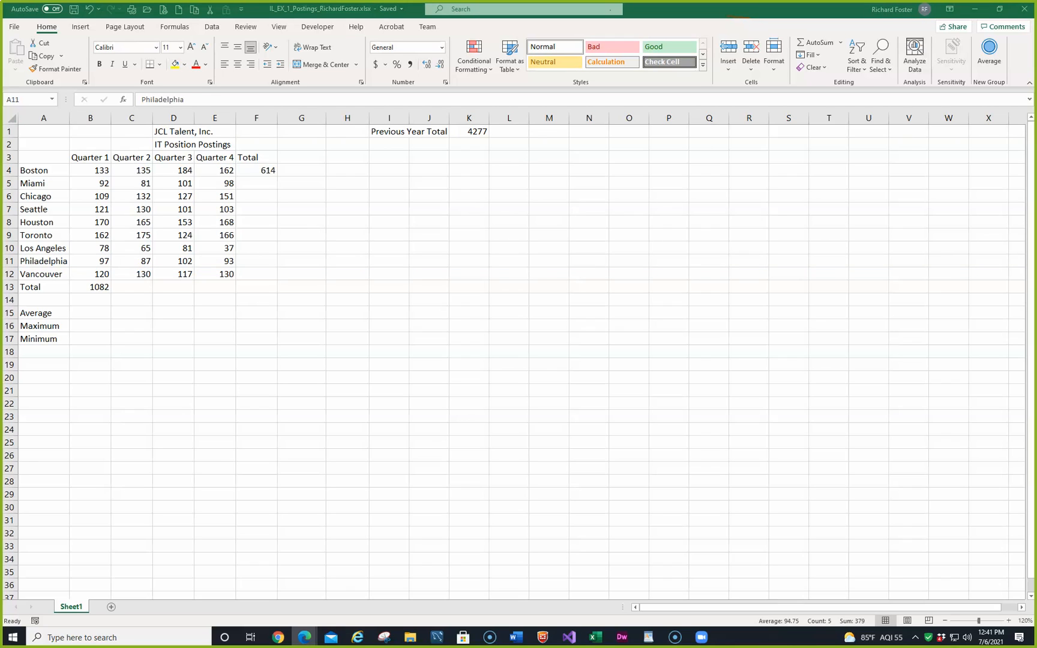
Step: Fill the Boston total formula from F4 down through F12 and check the copied formulas in F5 to F9
{"action": "left_click", "coordinate": [252, 167]}
{"action": "left_click", "coordinate": [253, 171]}
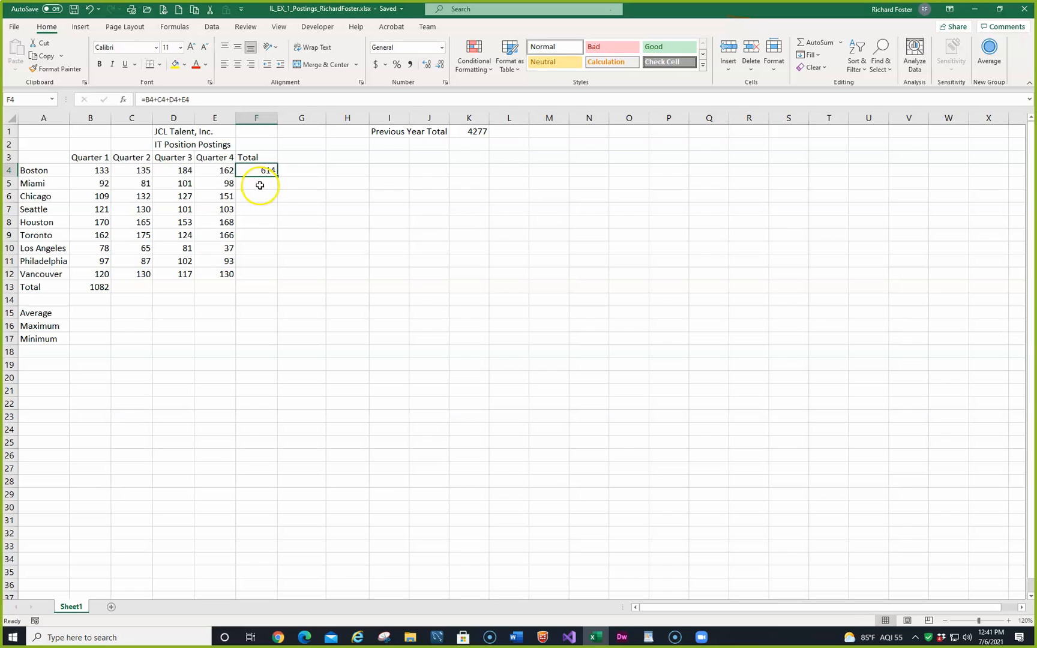
{"action": "left_click_drag", "start_coordinate": [276, 176], "coordinate": [276, 282]}
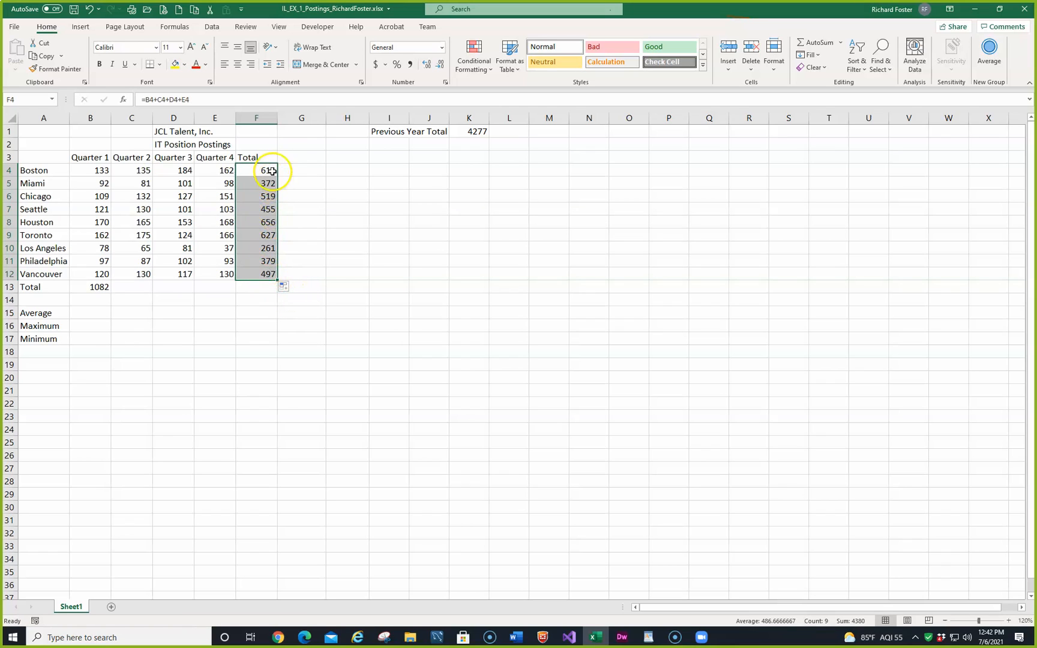
{"action": "left_click", "coordinate": [263, 182]}
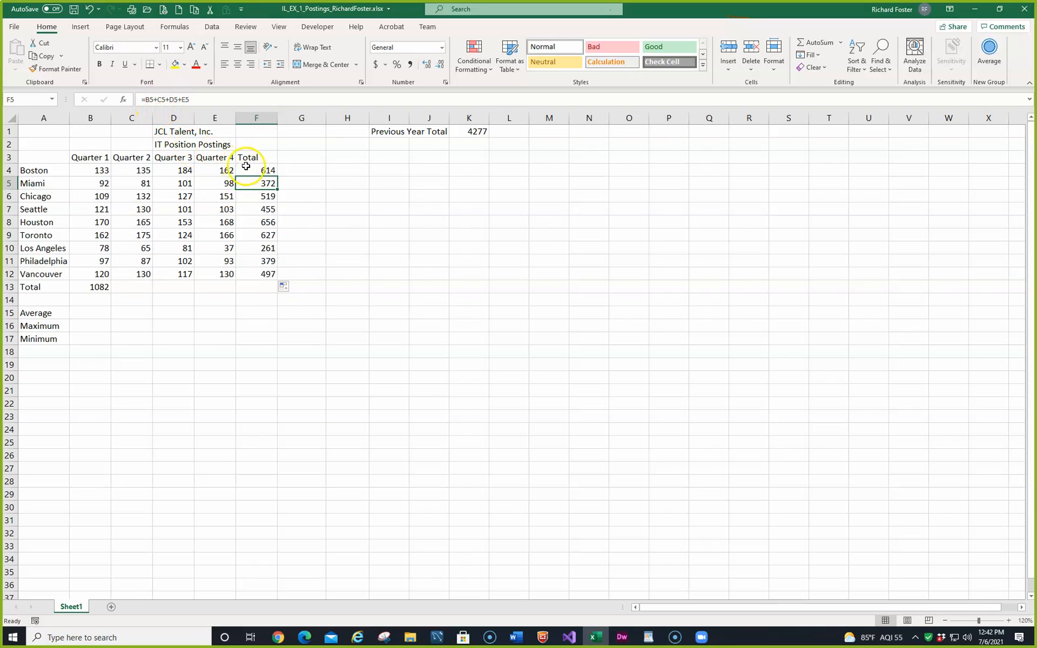
{"action": "left_click", "coordinate": [264, 196]}
{"action": "left_click", "coordinate": [265, 209]}
{"action": "left_click", "coordinate": [264, 223]}
{"action": "left_click", "coordinate": [265, 235]}
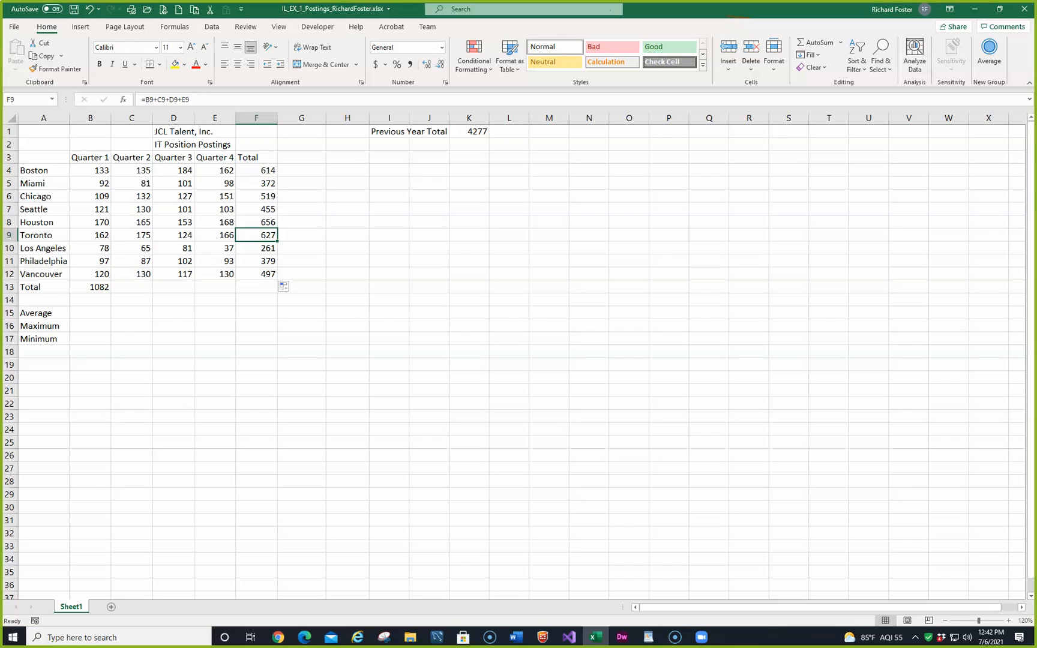
Step: Fill the Quarter 1 total formula from B13 across to E13 and check the copied formula in C13
{"action": "left_click", "coordinate": [134, 291]}
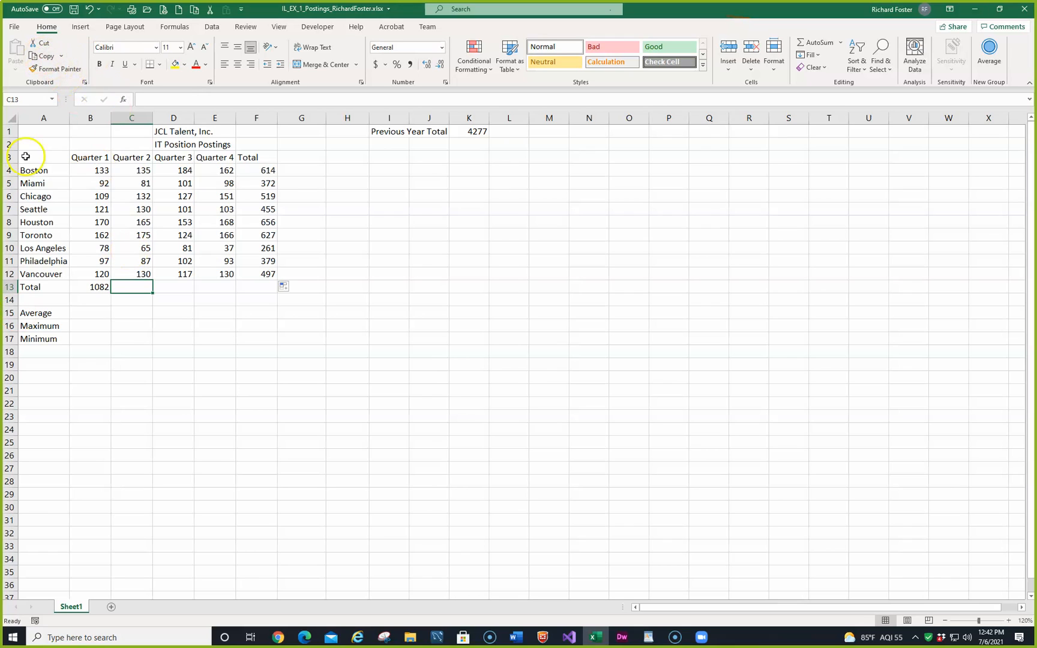
{"action": "left_click", "coordinate": [92, 286]}
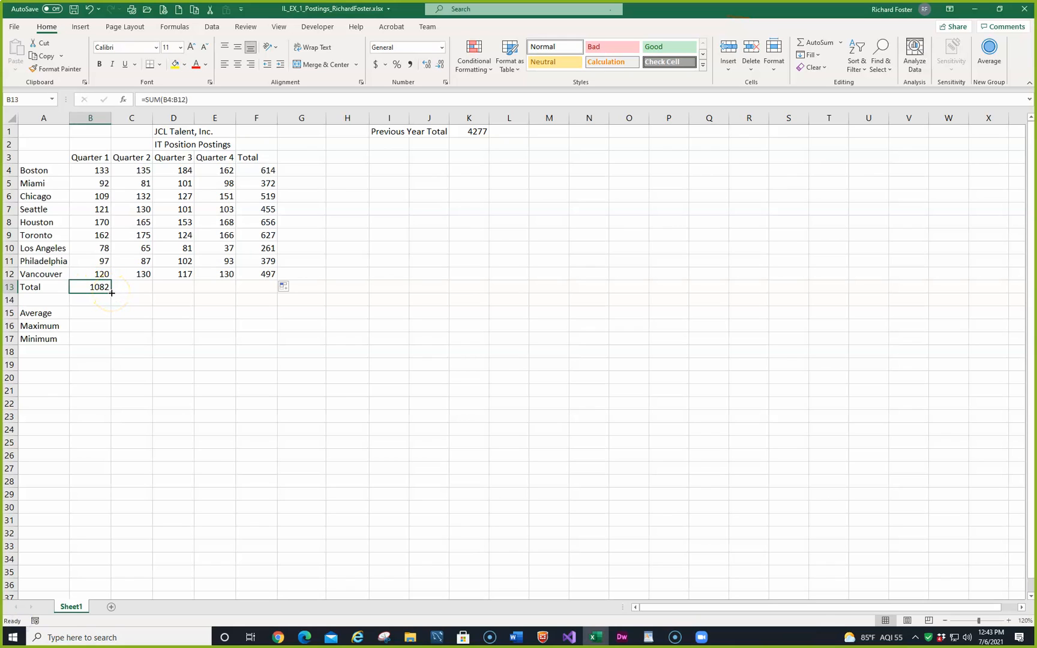
{"action": "left_click_drag", "start_coordinate": [111, 293], "coordinate": [220, 294]}
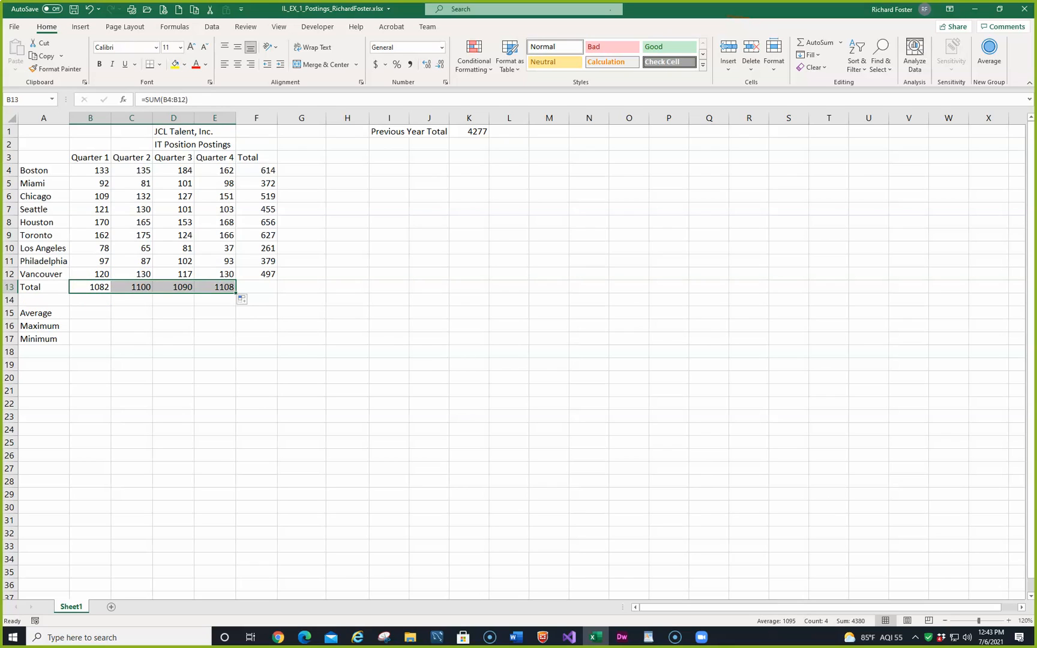
{"action": "left_click", "coordinate": [137, 287]}
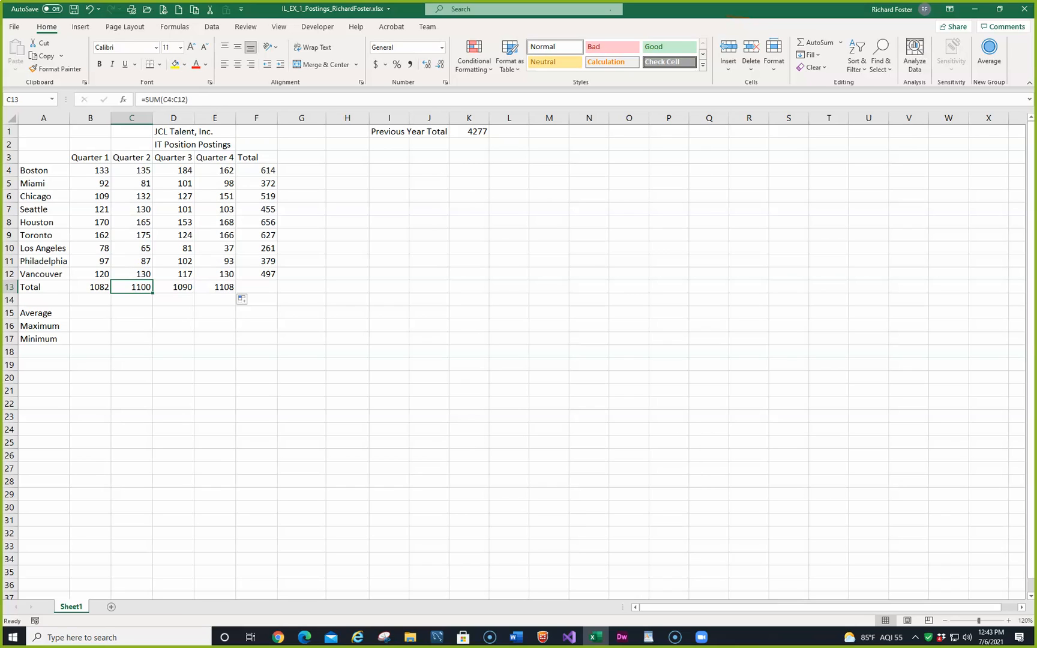
Step: Bring the MindTap window into view and enlarge it to compare the worksheet with Figure 1-12, moving it away again when done
{"action": "left_click_drag", "start_coordinate": [2, 78], "coordinate": [746, 70]}
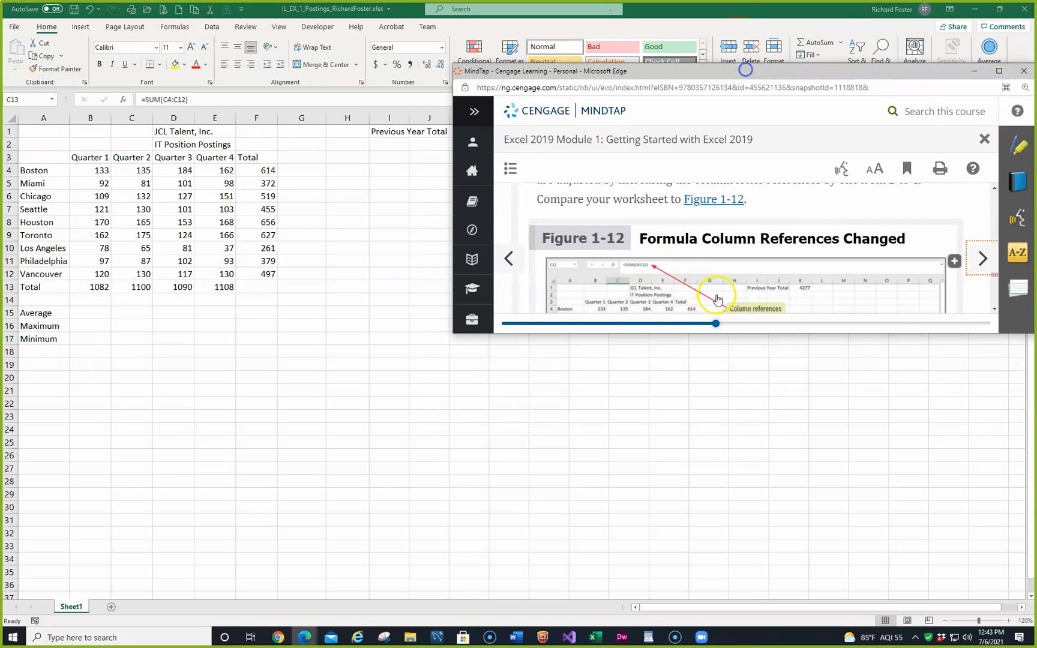
{"action": "left_click_drag", "start_coordinate": [707, 333], "coordinate": [696, 547]}
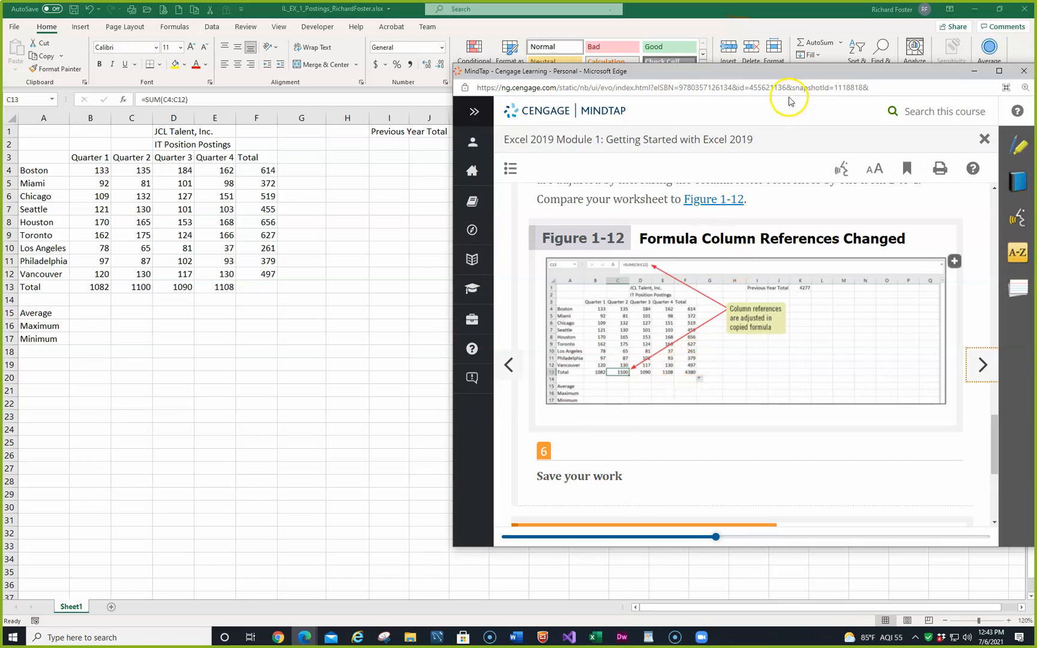
{"action": "left_click_drag", "start_coordinate": [769, 74], "coordinate": [1, 327]}
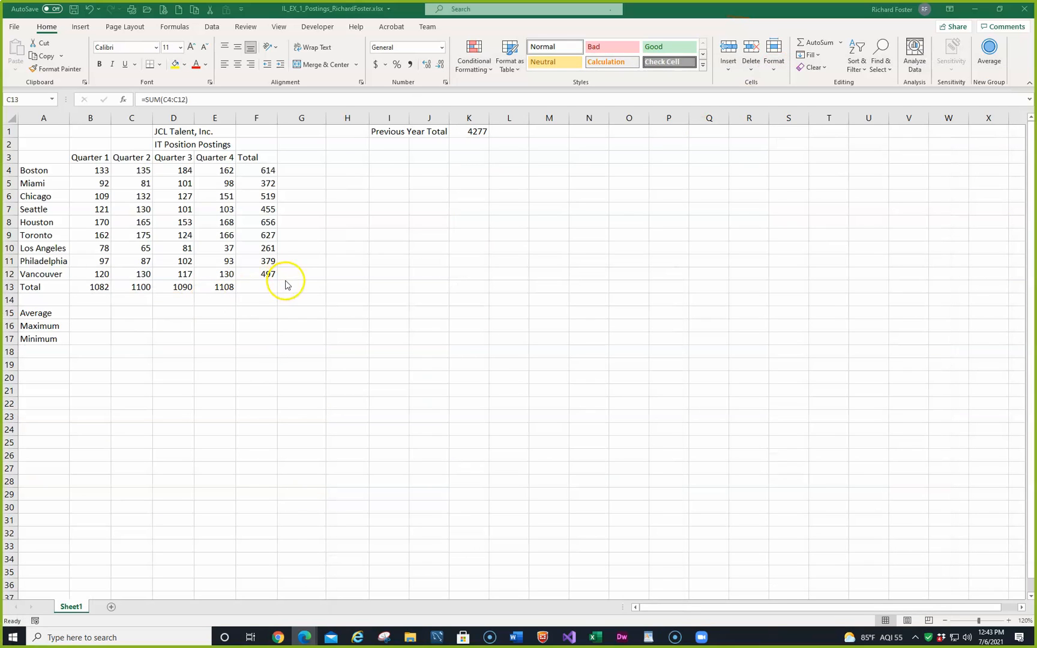
Step: Copy the Quarter 4 total formula from E13 and paste it into F13
{"action": "key", "text": "F2"}
{"action": "left_click", "coordinate": [219, 288]}
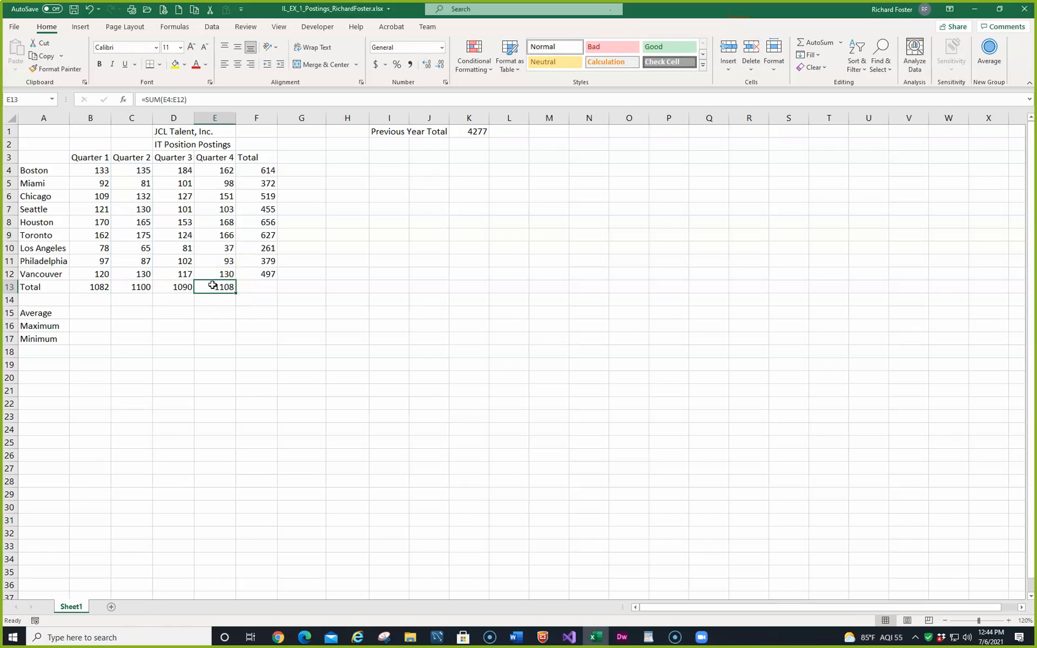
{"action": "key", "text": "ctrl+c"}
{"action": "key", "text": "Right"}
{"action": "key", "text": "ctrl+v"}
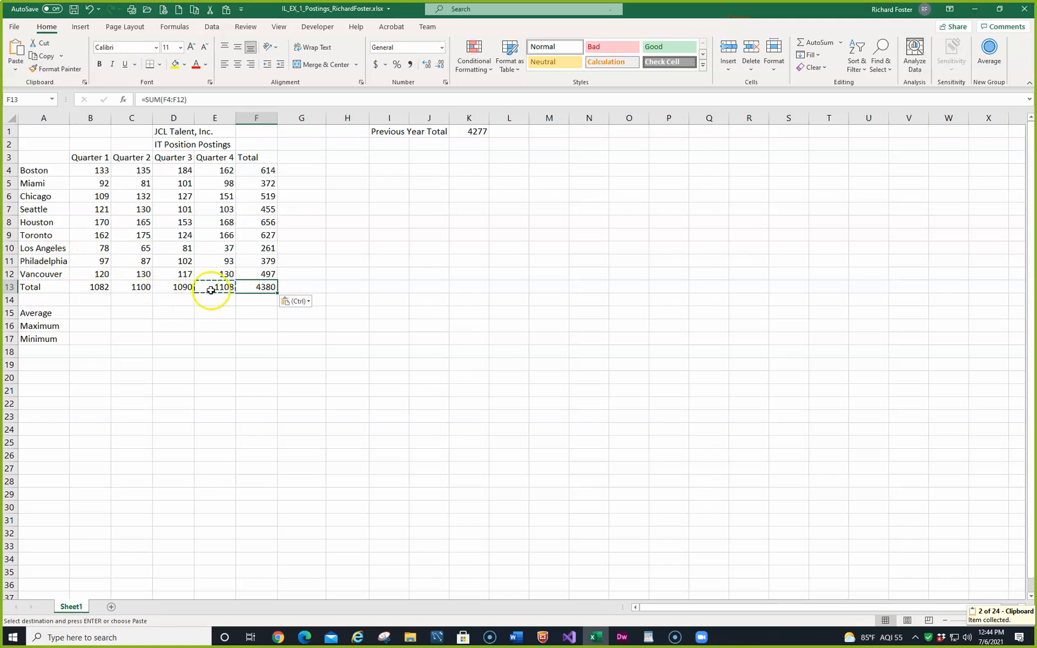
Step: Check the total formulas in E13, F13, D13 and C13, and switch to the MindTap instructions
{"action": "left_click", "coordinate": [226, 290]}
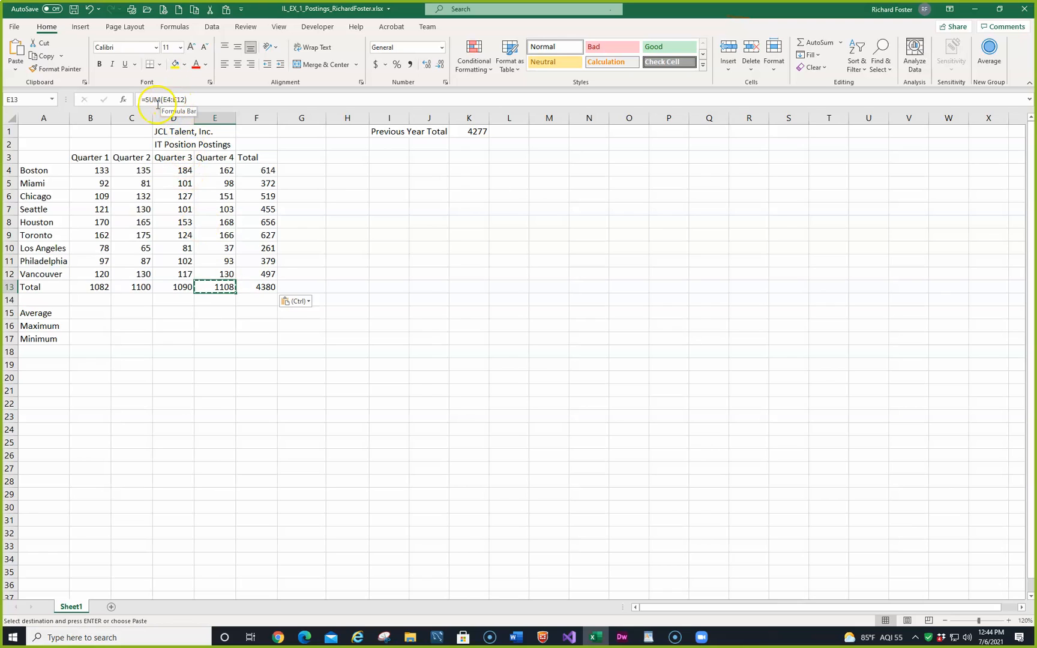
{"action": "left_click", "coordinate": [264, 287]}
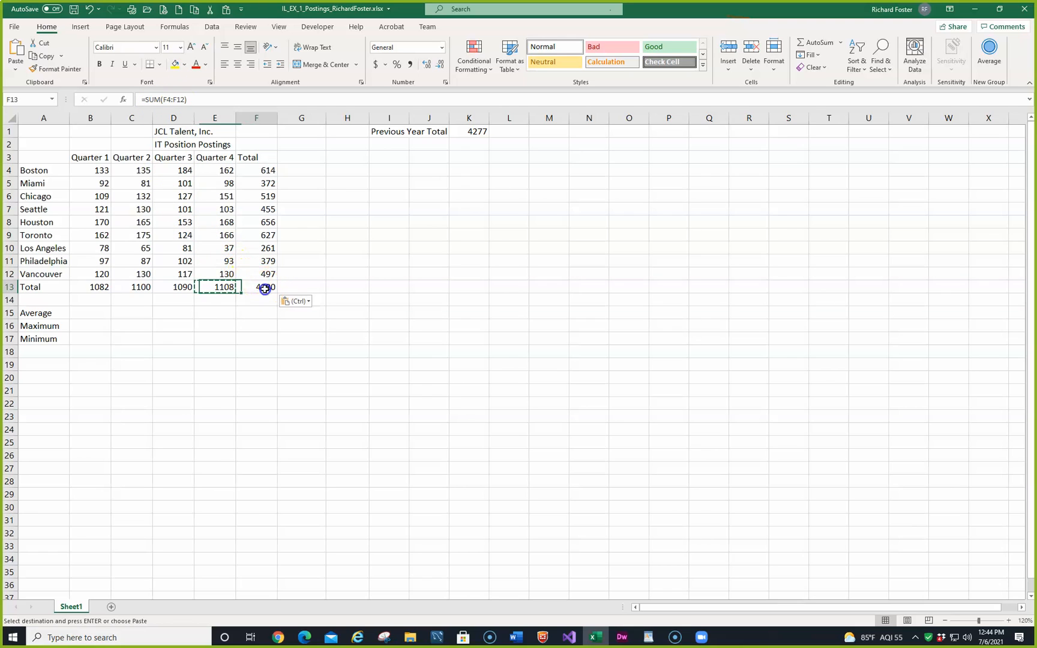
{"action": "left_click", "coordinate": [180, 288]}
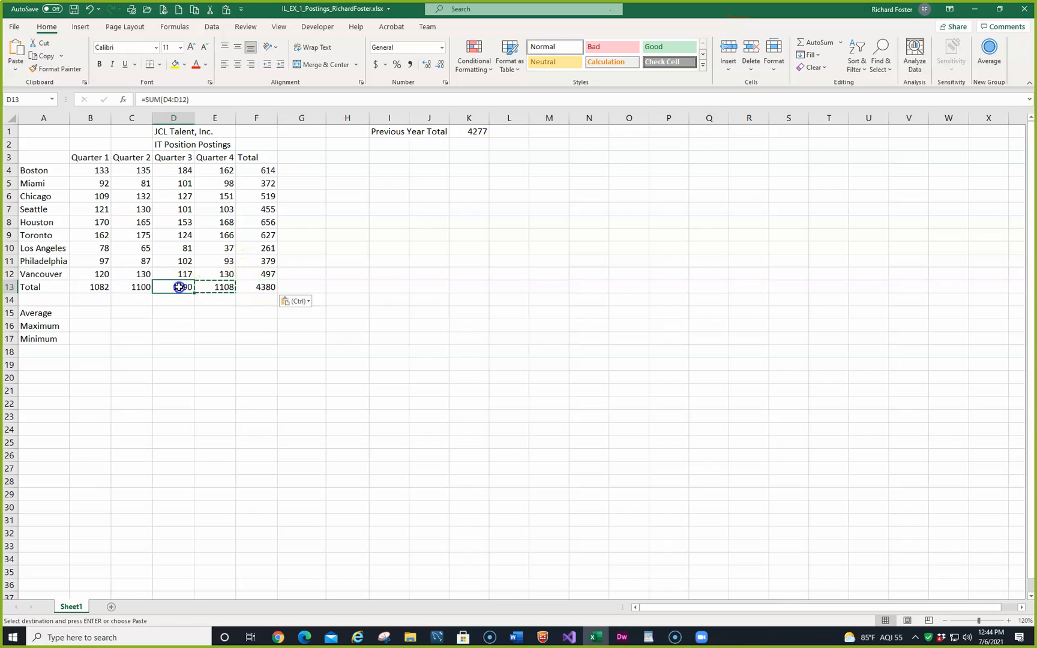
{"action": "left_click", "coordinate": [144, 288]}
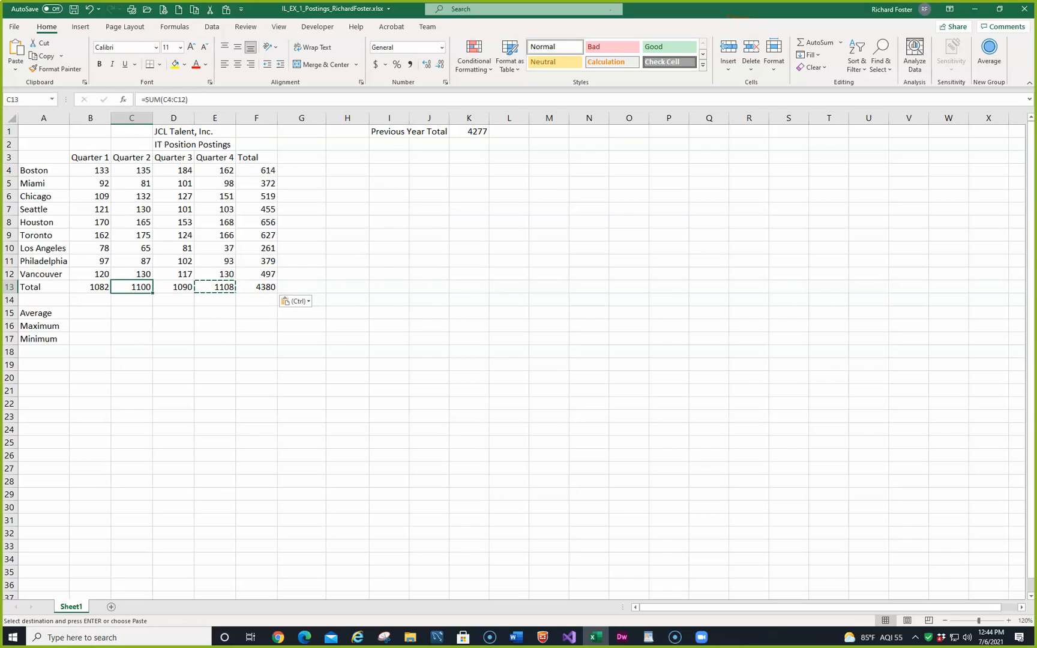
{"action": "key", "text": "alt+Tab"}
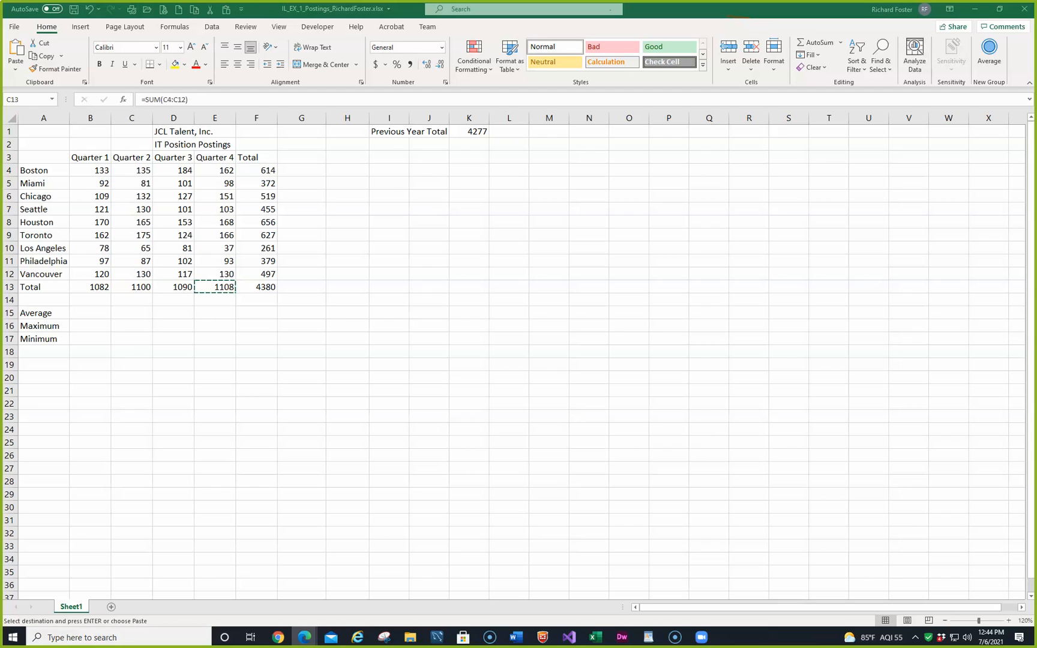
{"action": "left_click", "coordinate": [304, 156]}
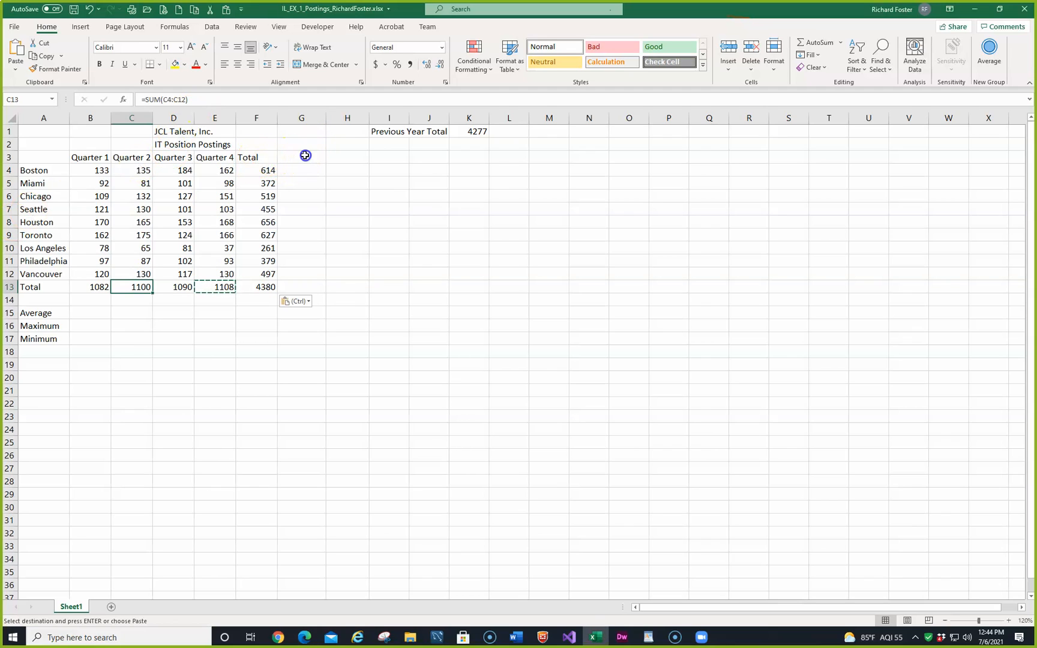
{"action": "left_click", "coordinate": [305, 156]}
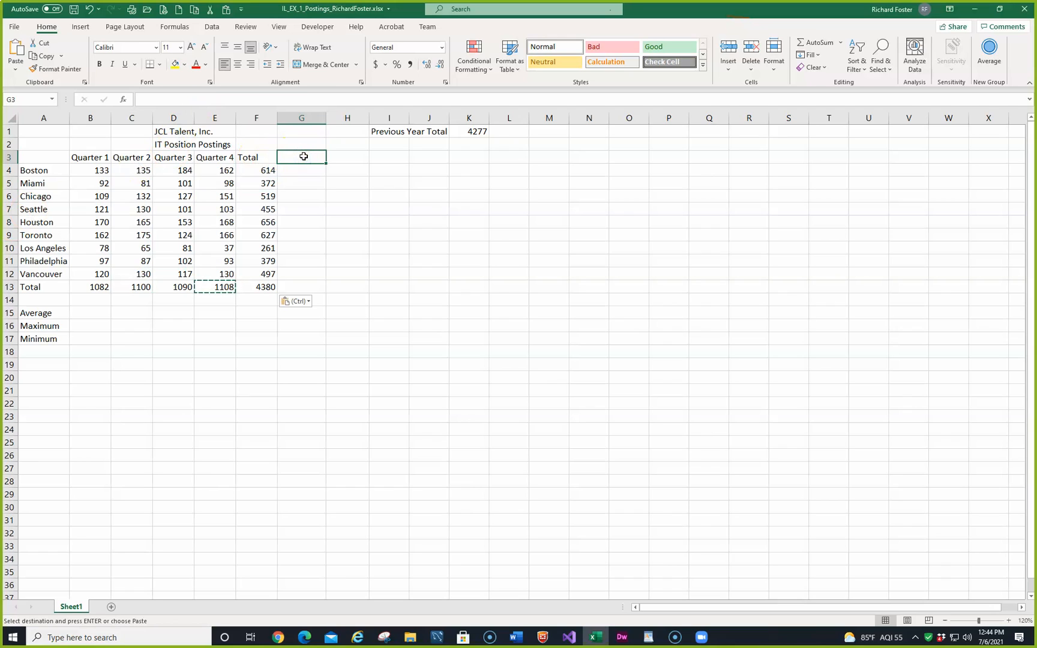
{"action": "type", "text": "%"}
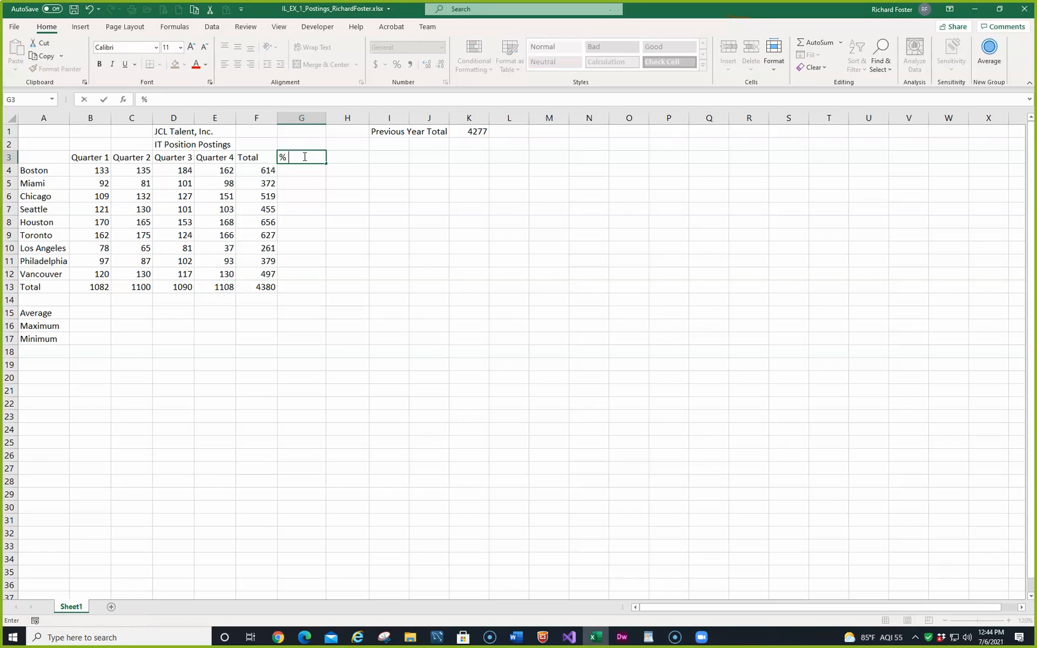
{"action": "type", "text": " of t"}
{"action": "key", "text": "Up"}
{"action": "type", "text": "T"}
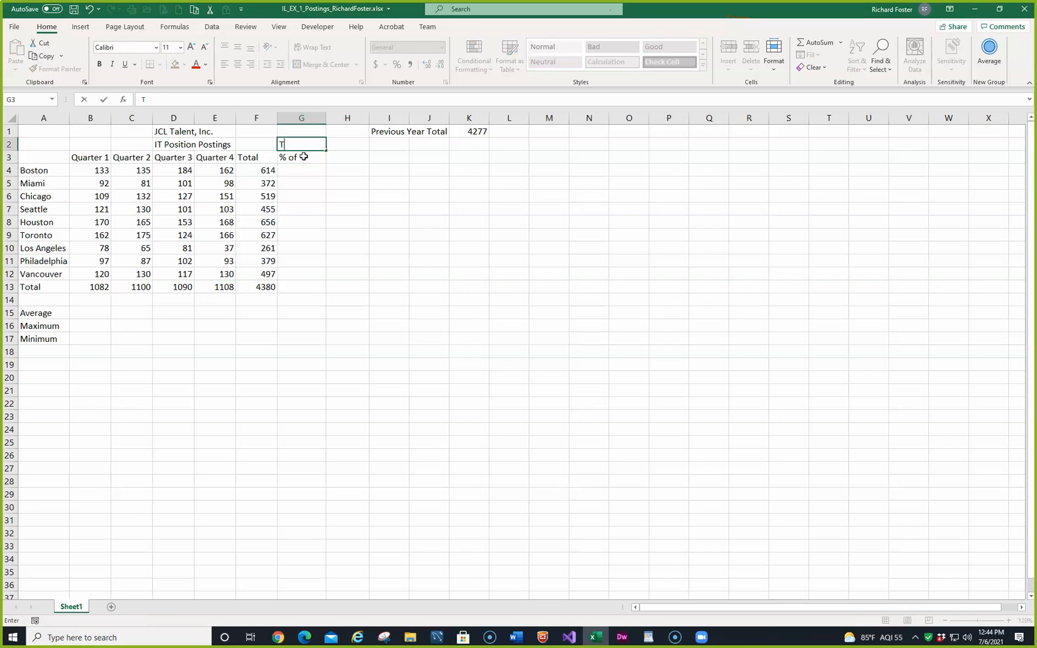
{"action": "type", "text": "otal"}
{"action": "key", "text": "Return"}
{"action": "key", "text": "Up"}
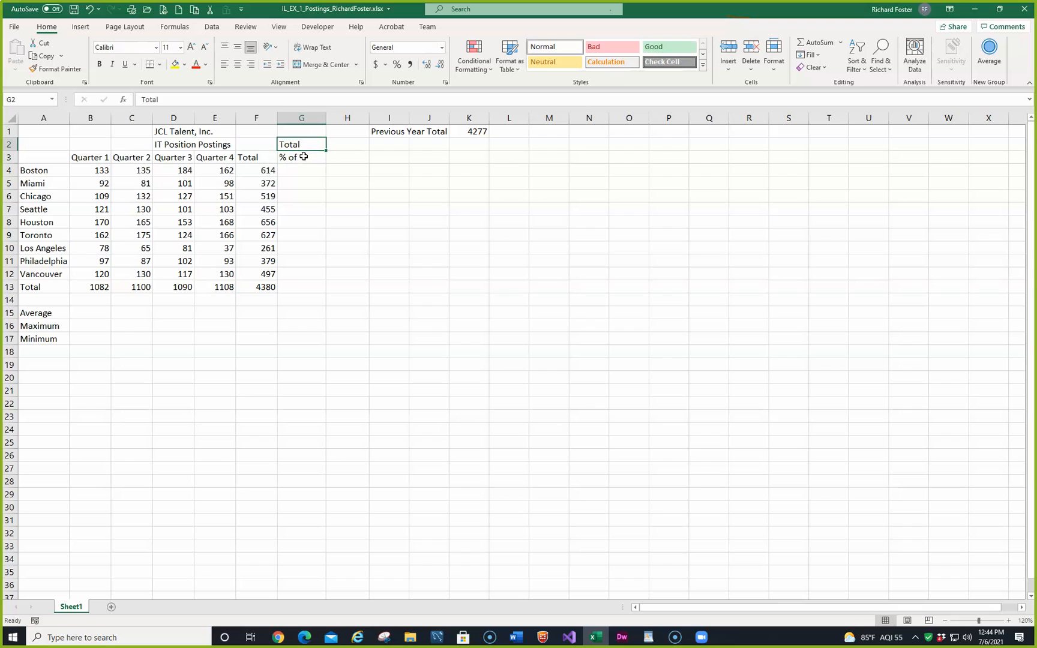
{"action": "key", "text": "Delete"}
{"action": "key", "text": "Down"}
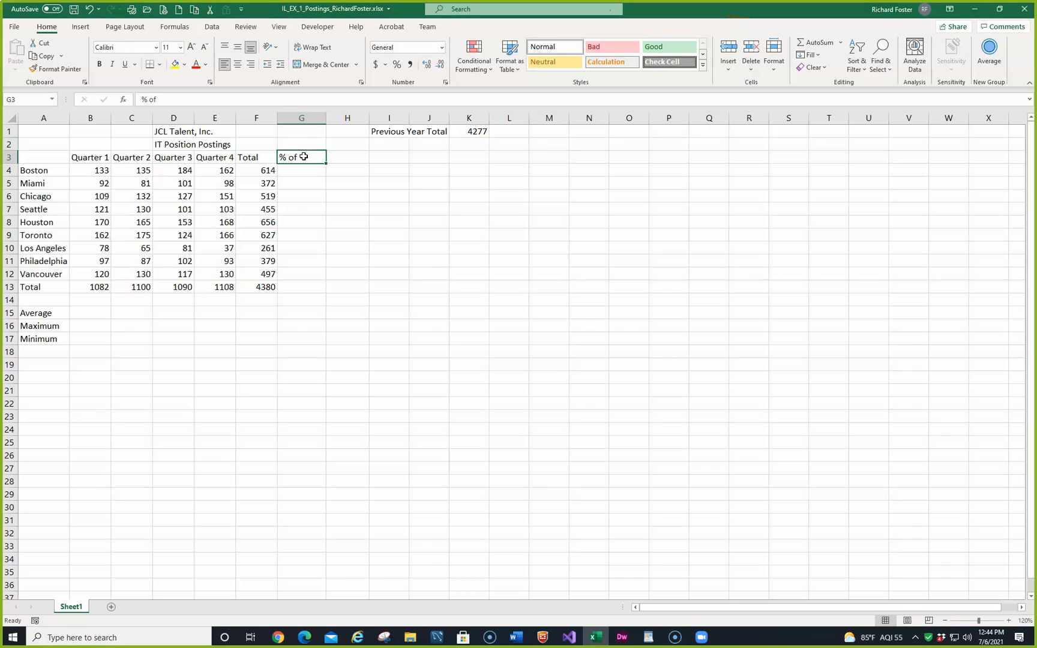
Step: Enter the column label "% of Total" in G3
{"action": "type", "text": "% of Tota"}
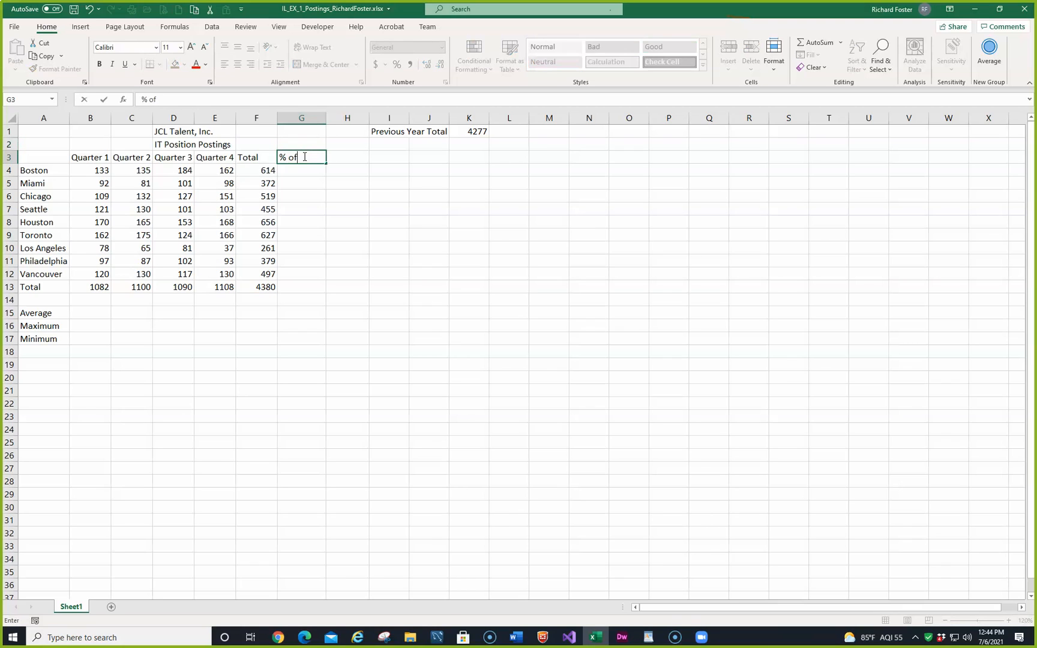
{"action": "type", "text": "l"}
{"action": "key", "text": "ctrl+Return"}
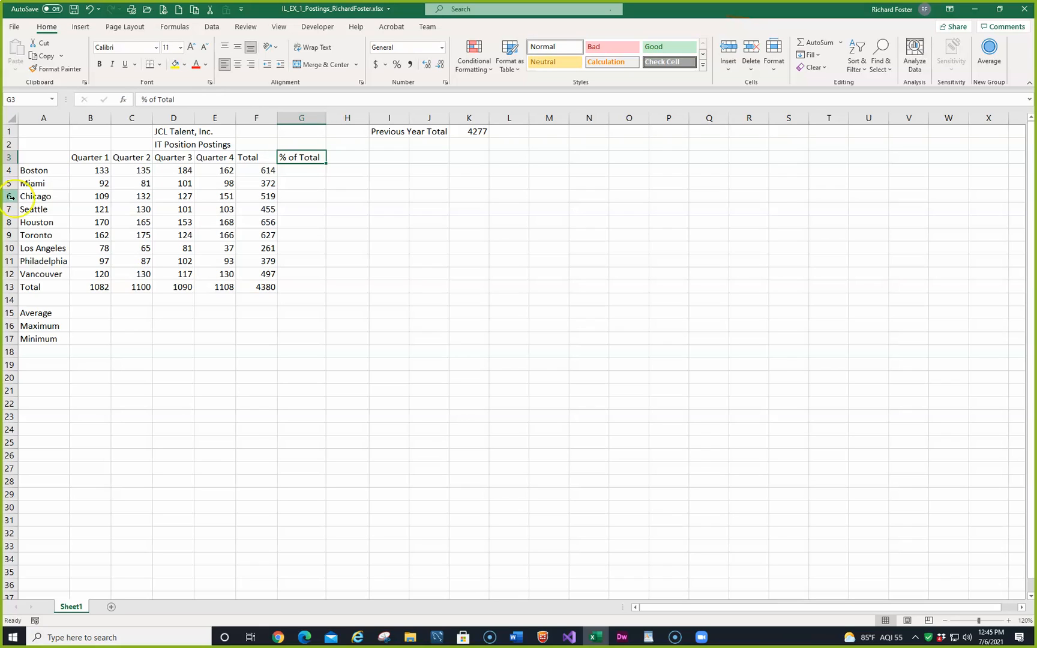
Step: Enter the formula =F4/F13 in G4 for Boston's share of the total
{"action": "left_click", "coordinate": [304, 173]}
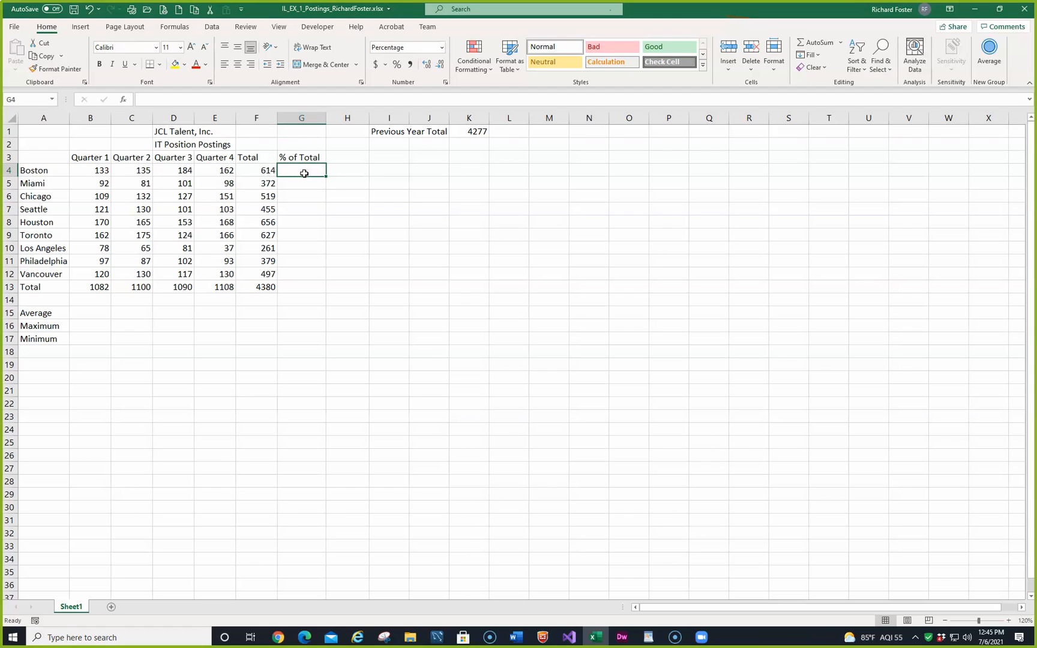
{"action": "type", "text": "="}
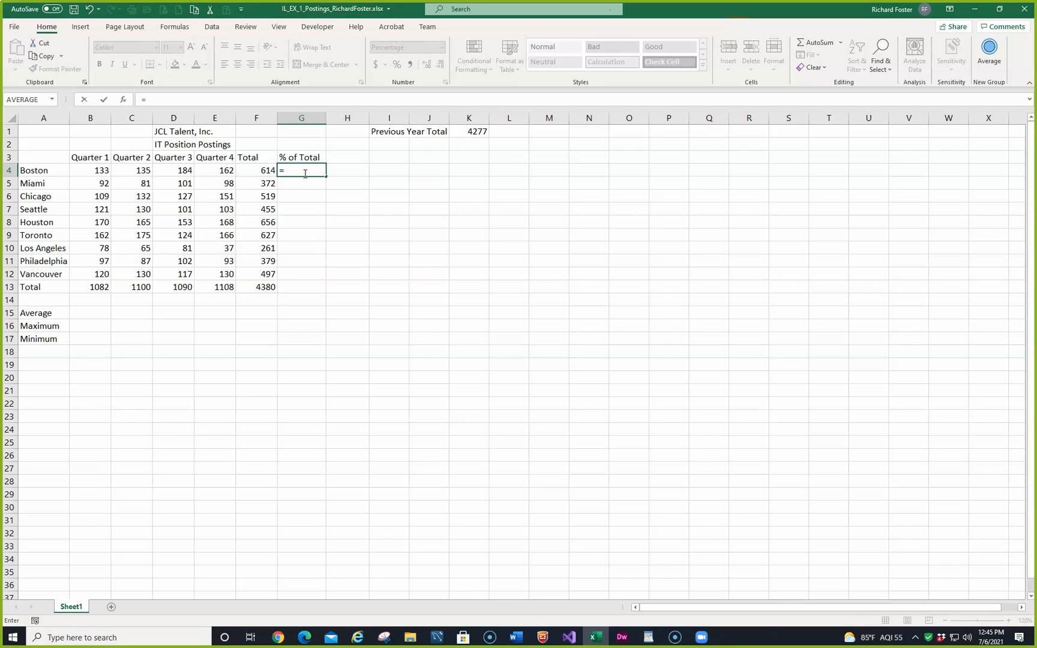
{"action": "key", "text": "Left"}
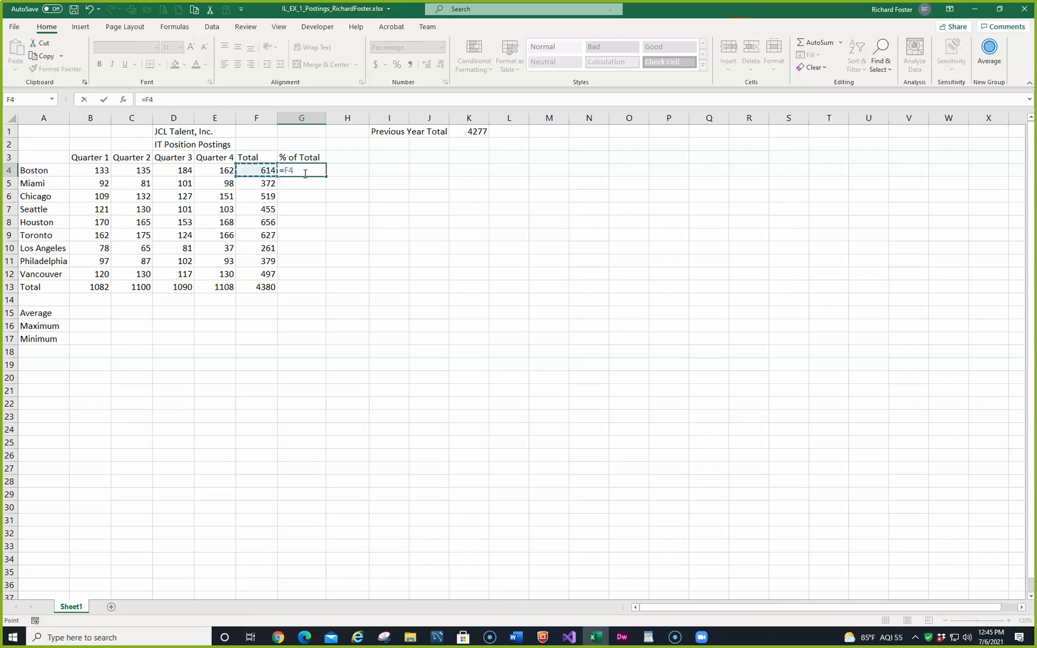
{"action": "type", "text": "/"}
{"action": "left_click", "coordinate": [254, 288]}
{"action": "key", "text": "Return"}
{"action": "key", "text": "Up"}
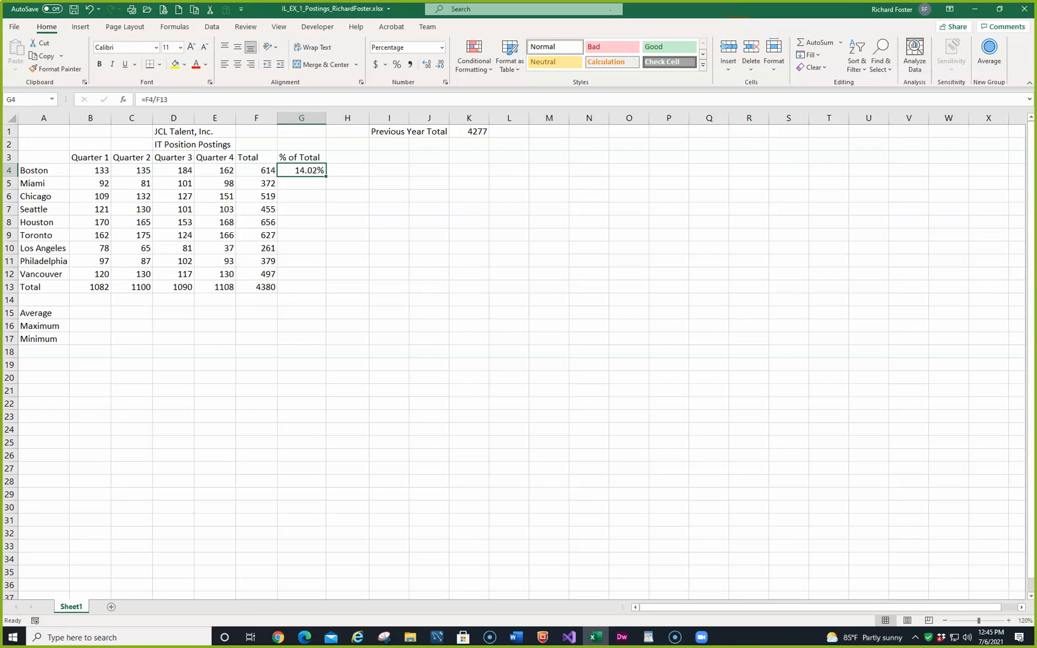
Step: Try to fill the relative formula from G4 down to G12, inspect the copies, and clear G5 to G12
{"action": "left_click_drag", "start_coordinate": [326, 177], "coordinate": [334, 281]}
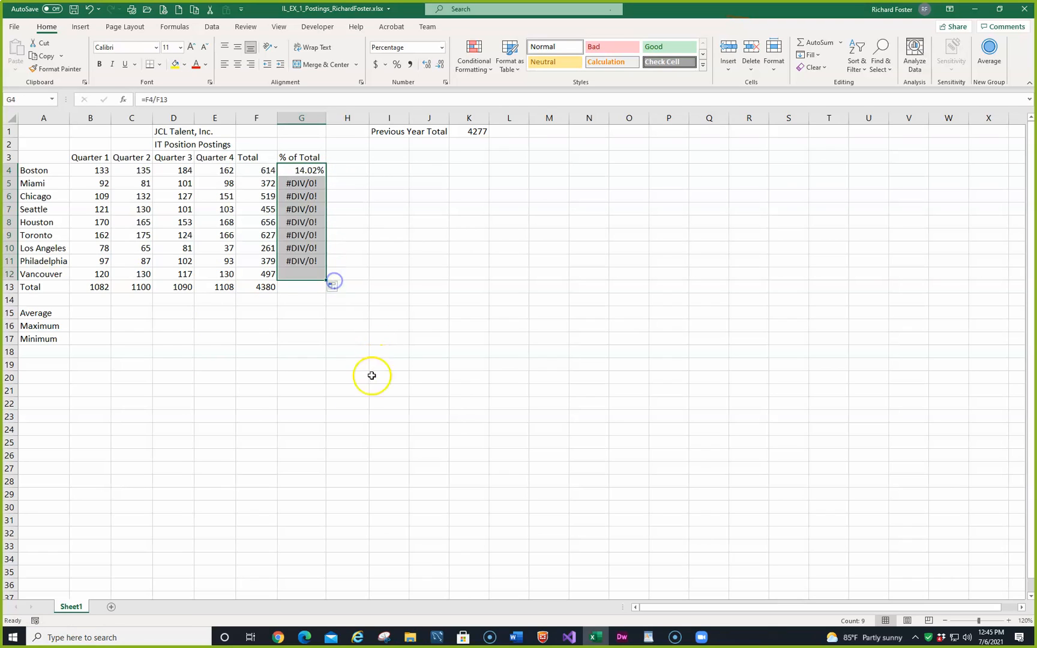
{"action": "left_click", "coordinate": [303, 182]}
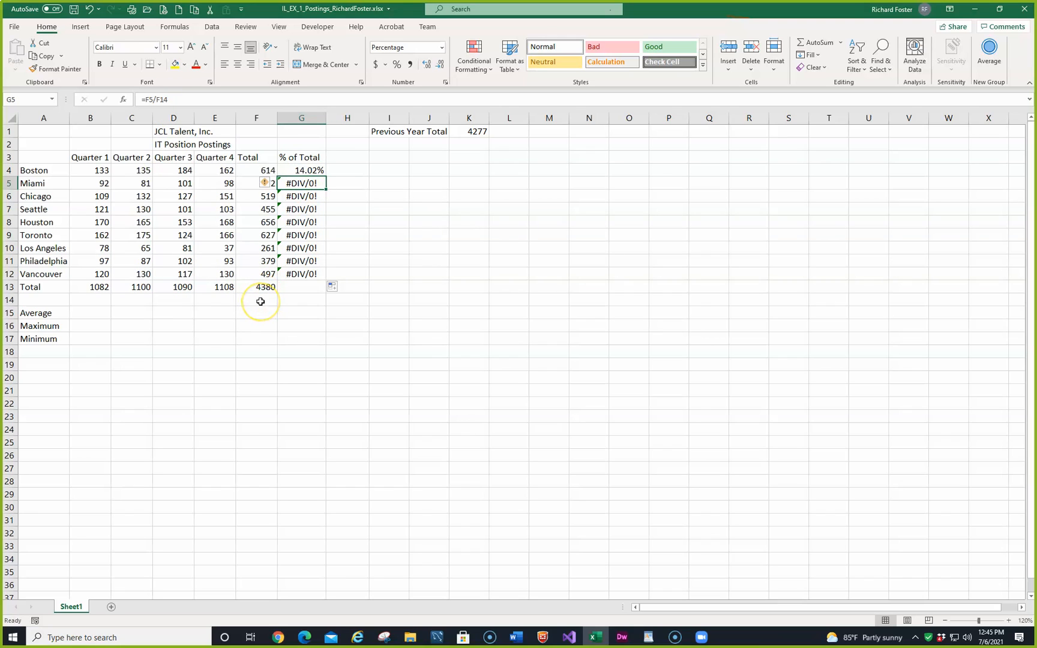
{"action": "left_click", "coordinate": [295, 197]}
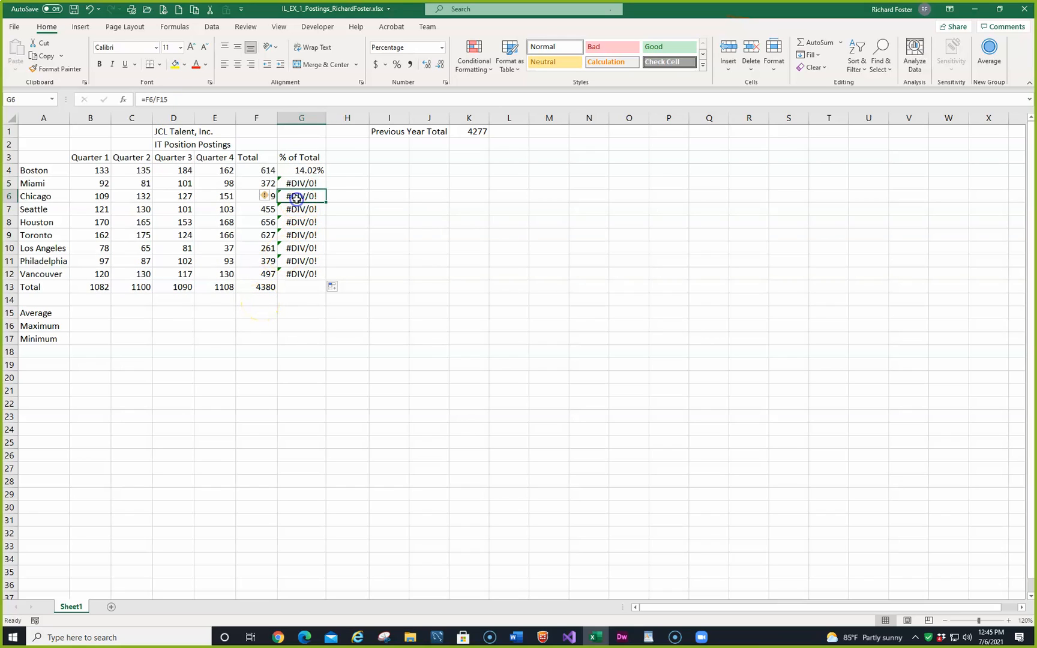
{"action": "left_click", "coordinate": [297, 170]}
{"action": "left_click_drag", "start_coordinate": [298, 183], "coordinate": [310, 278]}
{"action": "key", "text": "Delete"}
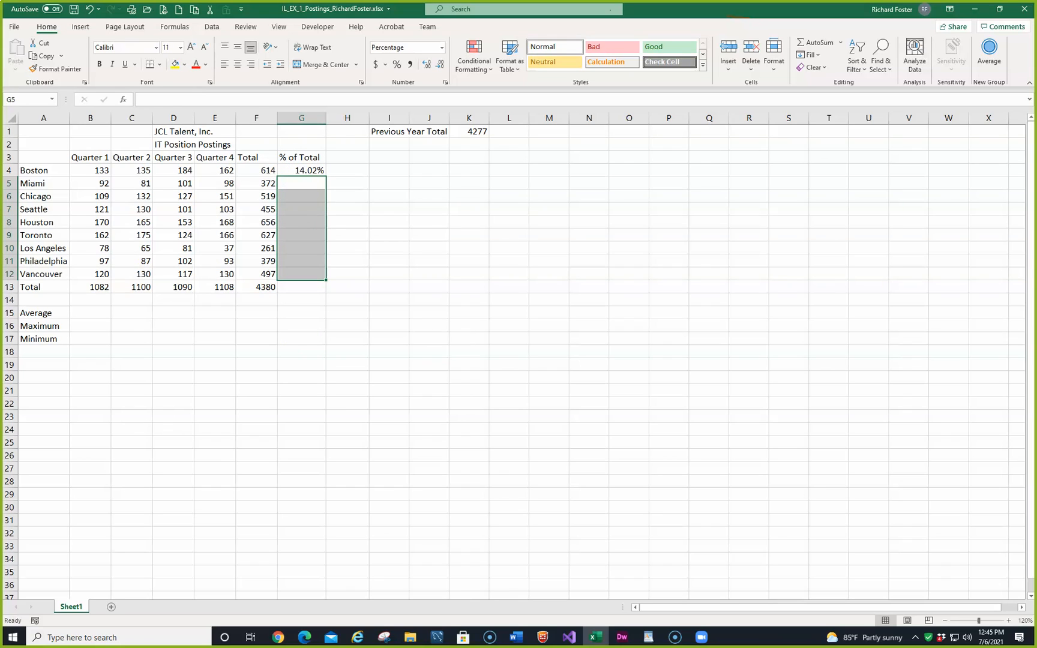
Step: Make the F13 reference in G4 absolute so the formula reads =F4/$F$13
{"action": "left_click", "coordinate": [308, 171]}
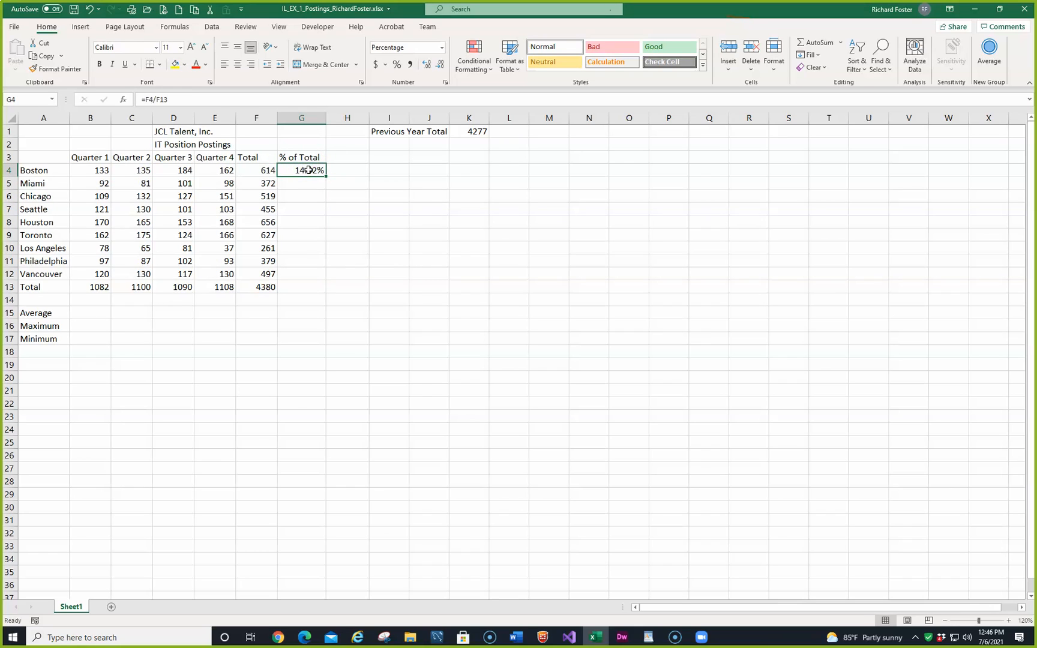
{"action": "double_click", "coordinate": [309, 171]}
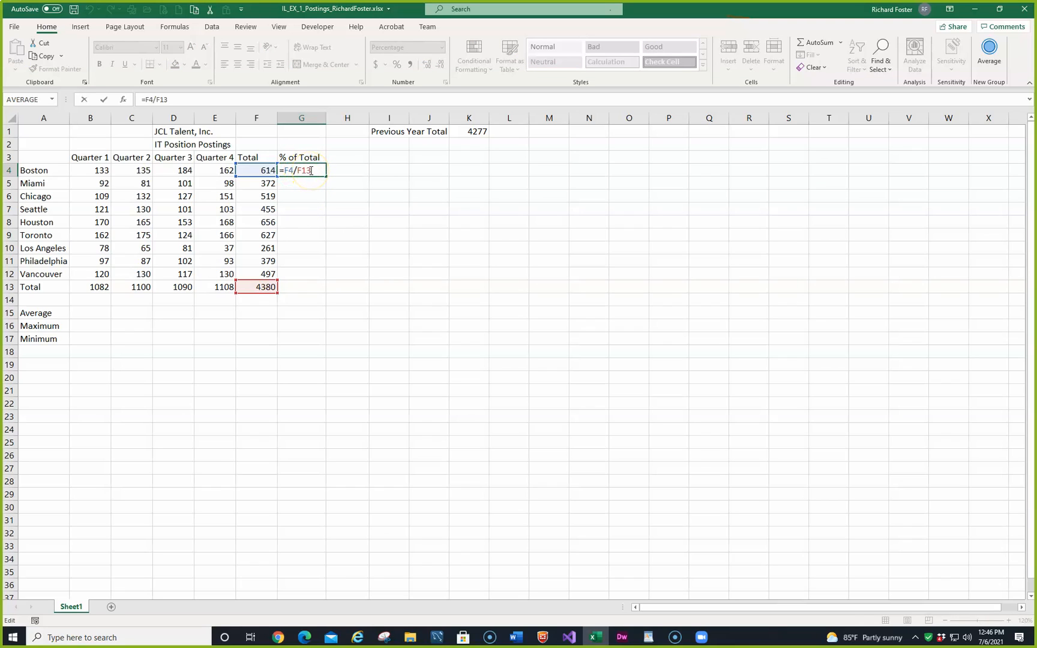
{"action": "key", "text": "F4"}
{"action": "key", "text": "ctrl+Return"}
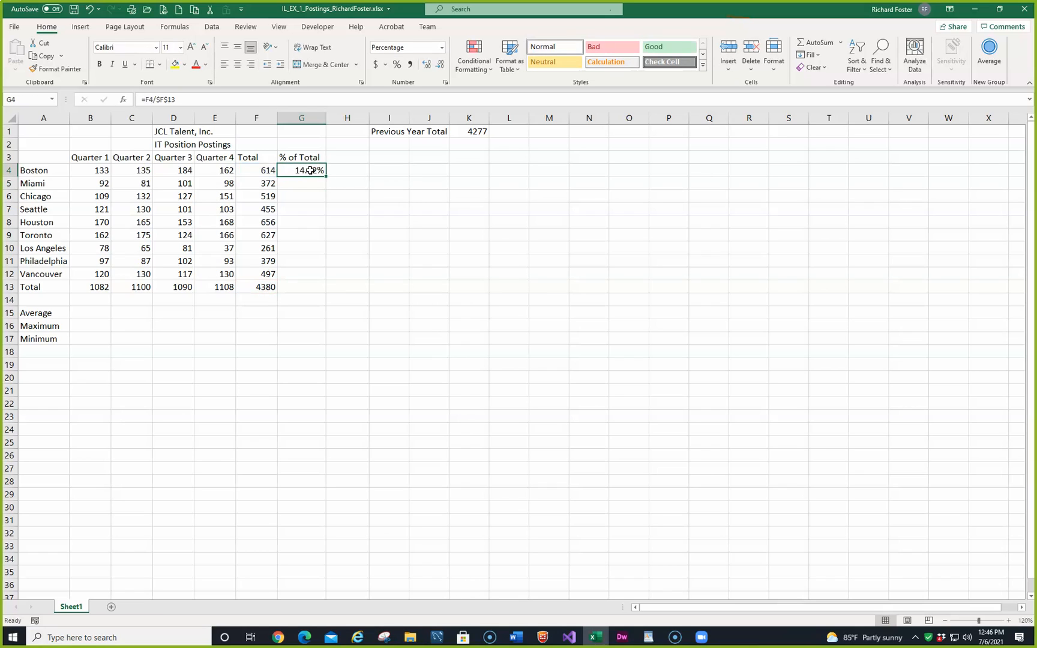
Step: Fill the percentage formula from G4 down through G12 and check the formulas in G5, G11, F13 and G12
{"action": "left_click_drag", "start_coordinate": [325, 177], "coordinate": [324, 280]}
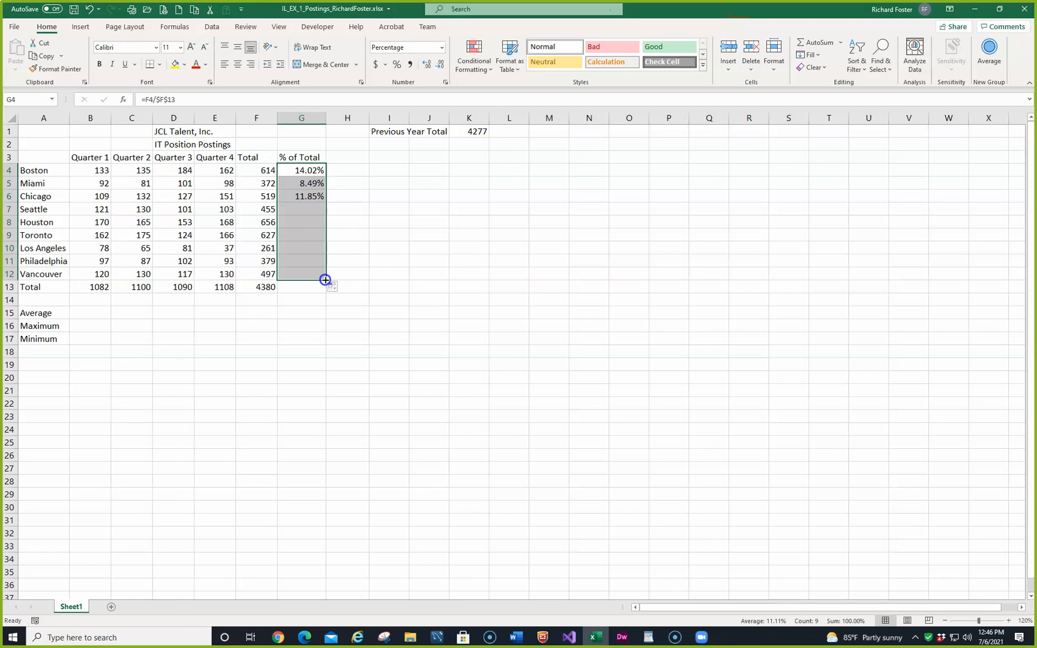
{"action": "left_click", "coordinate": [310, 183]}
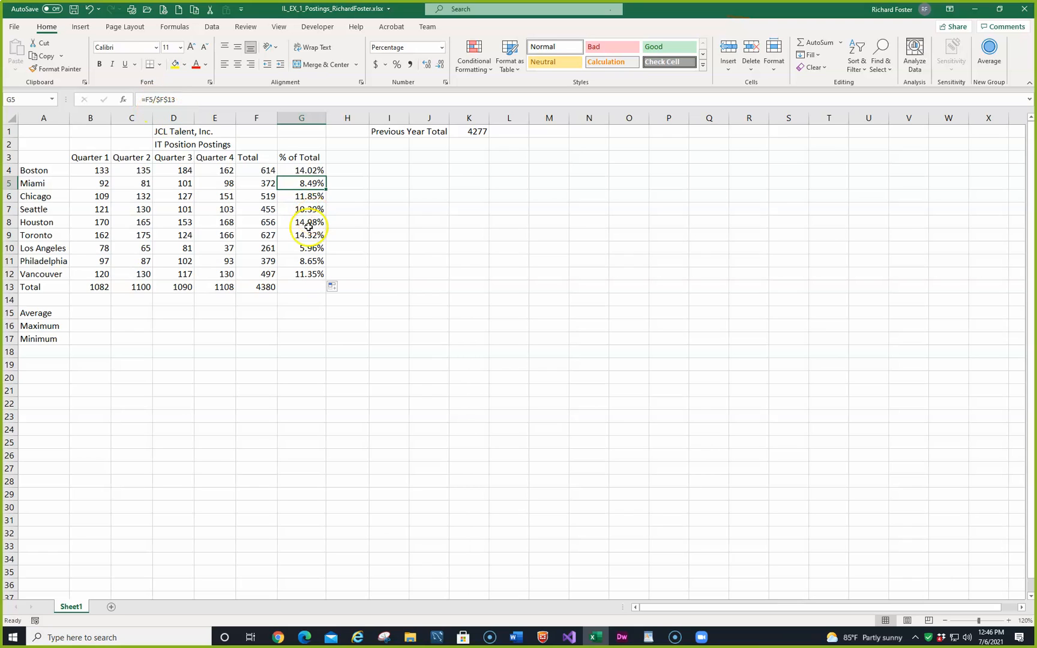
{"action": "left_click", "coordinate": [303, 262]}
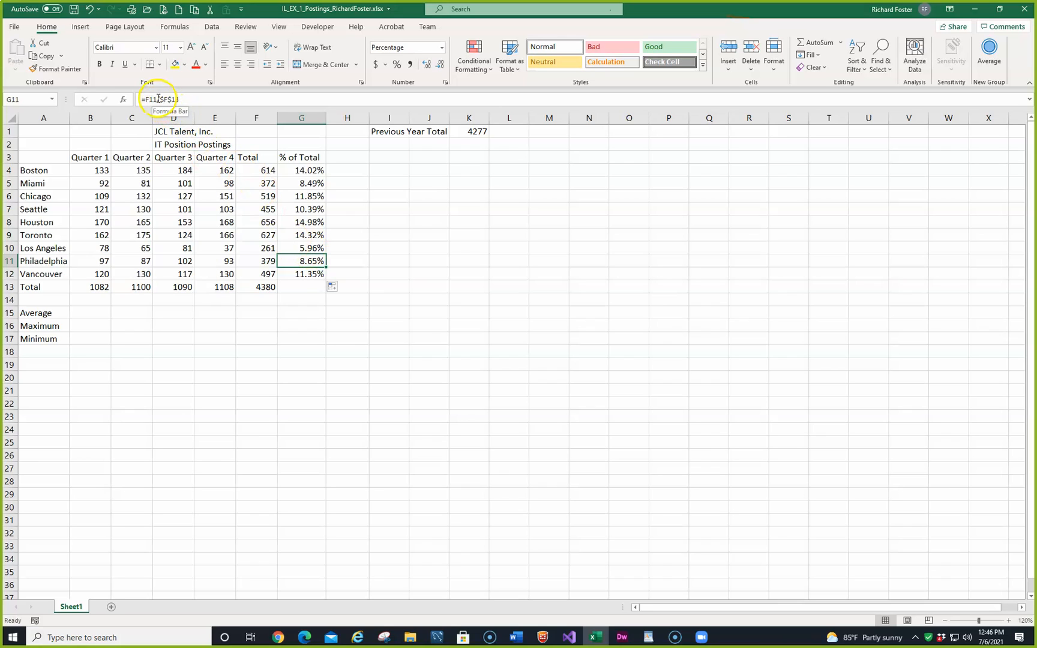
{"action": "left_click", "coordinate": [261, 288]}
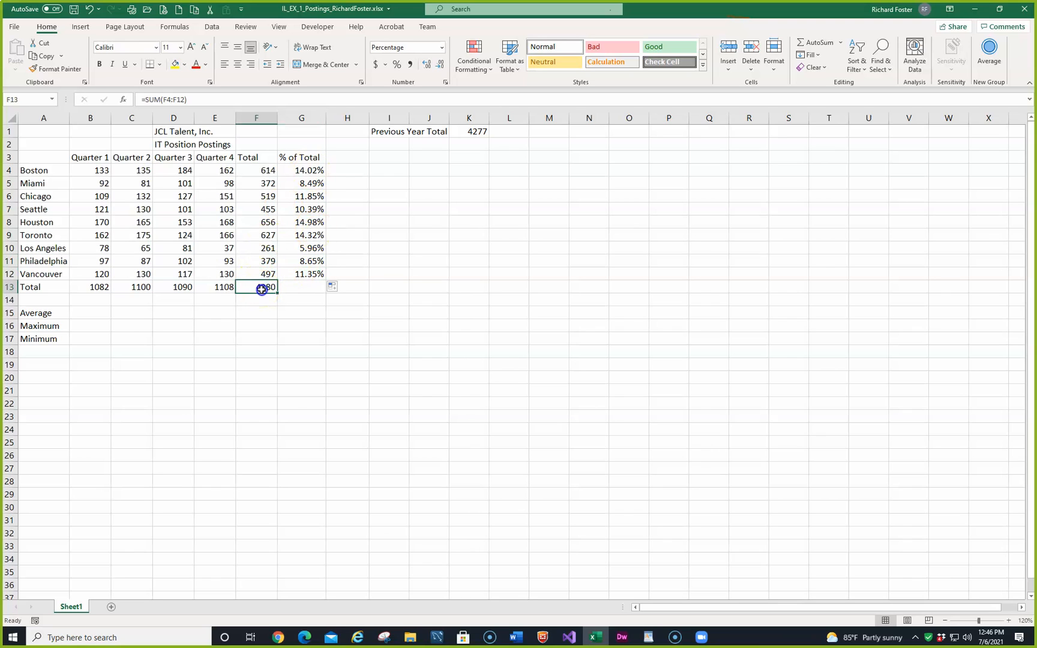
{"action": "left_click", "coordinate": [324, 273]}
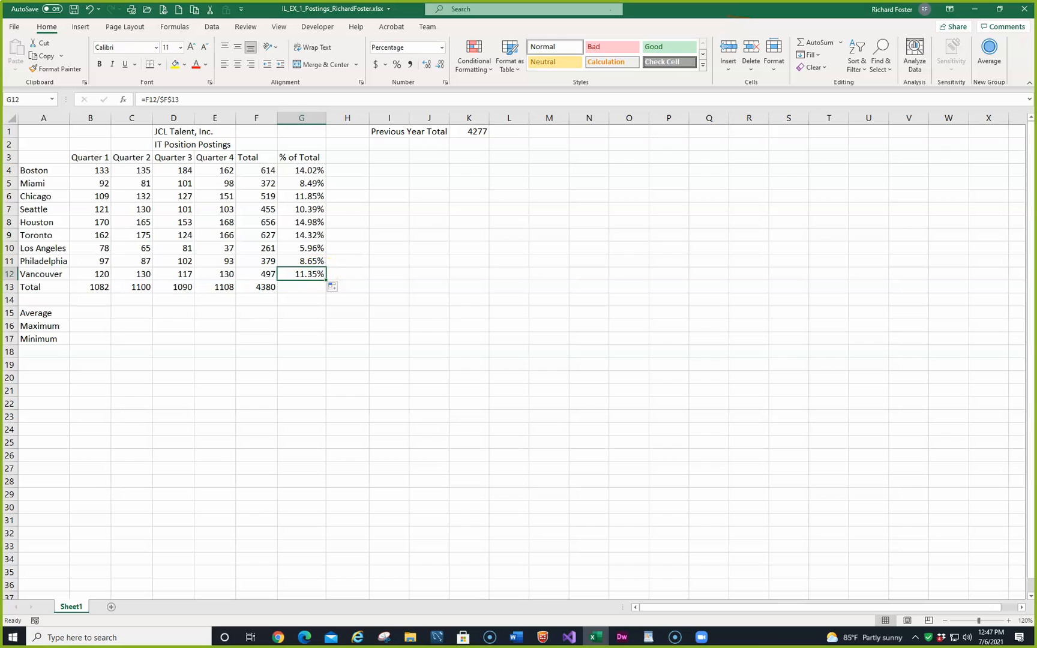
Step: Bring the MindTap window into view to read Table 1-3 on calculation results, and return to the worksheet
{"action": "key", "text": "alt+Tab"}
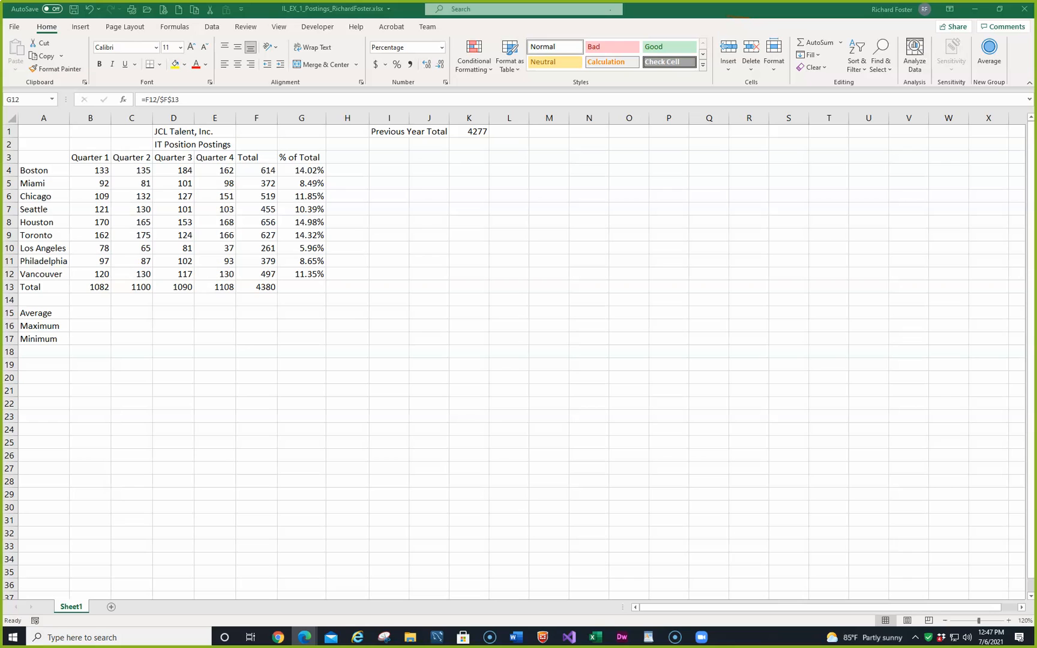
{"action": "left_click_drag", "start_coordinate": [279, 116], "coordinate": [439, 73]}
{"action": "scroll", "coordinate": [247, 400], "scroll_direction": "down", "scroll_amount": 3}
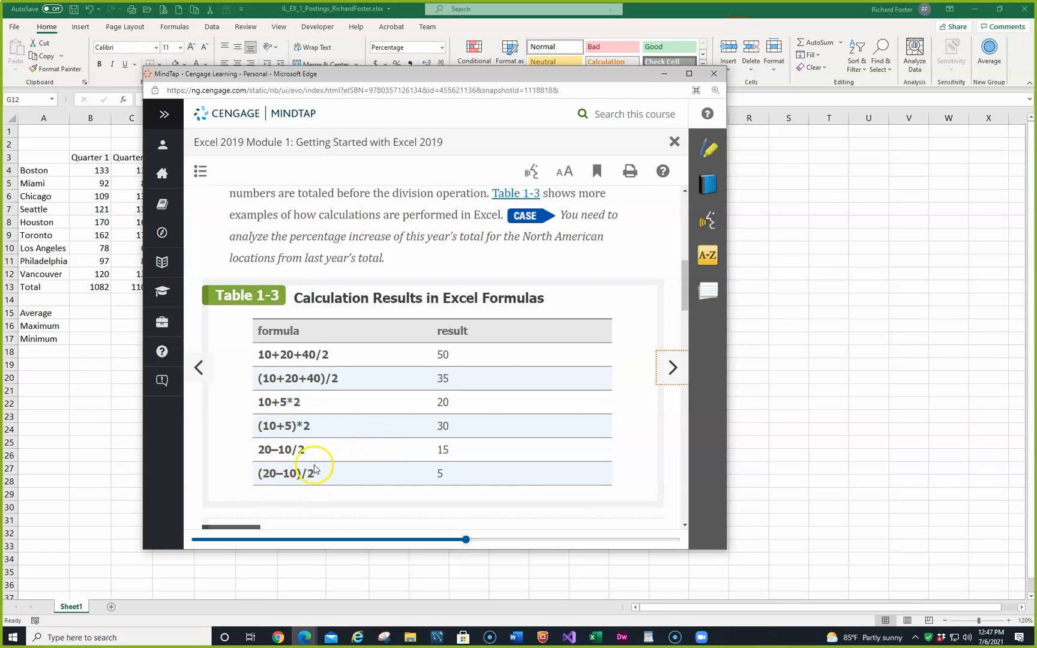
{"action": "left_click_drag", "start_coordinate": [576, 76], "coordinate": [0, 144]}
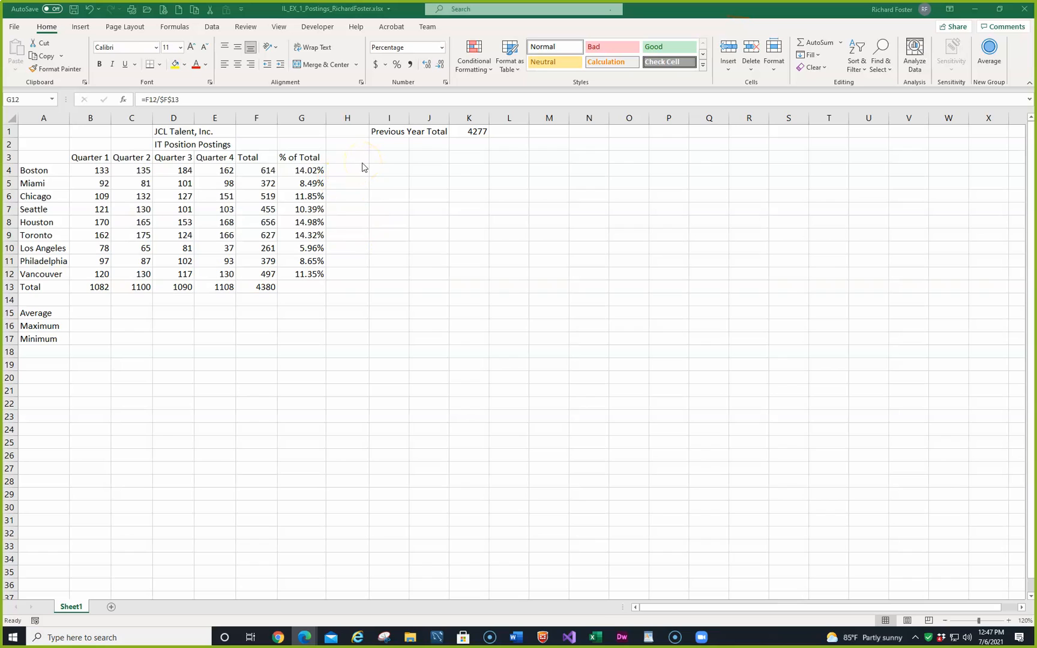
{"action": "left_click", "coordinate": [392, 156]}
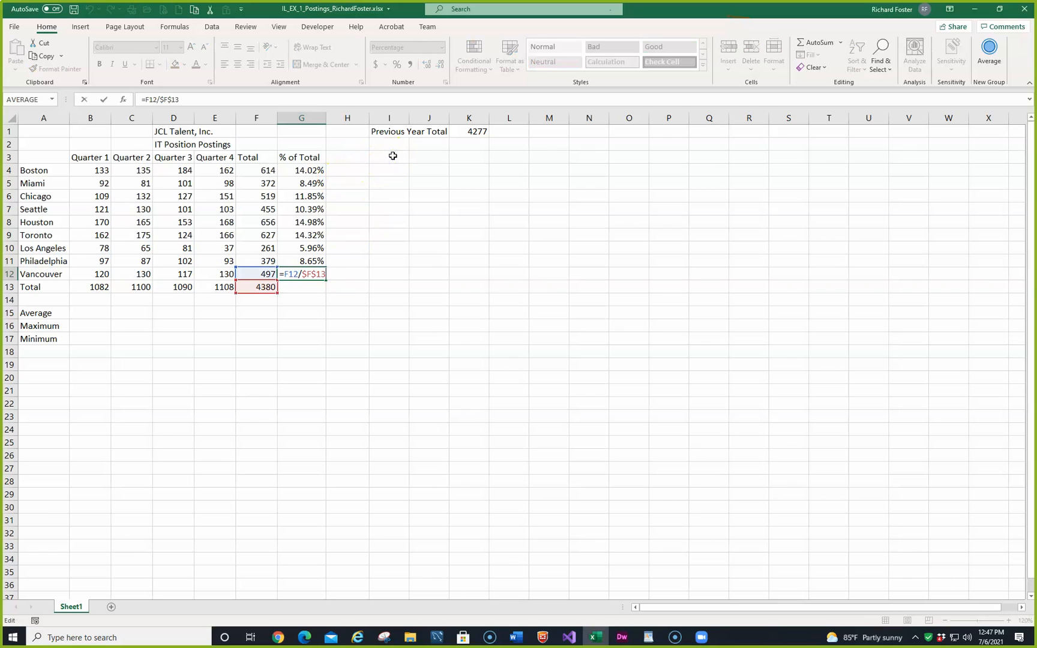
Step: Enter the label This Year in cell J3
{"action": "left_click", "coordinate": [394, 156]}
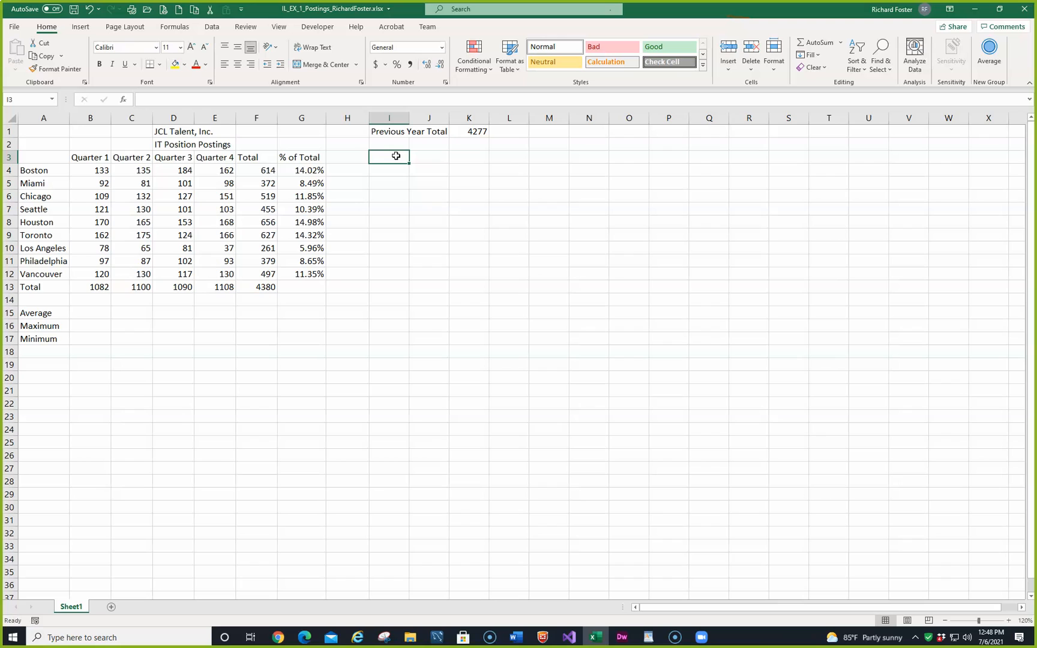
{"action": "key", "text": "Right"}
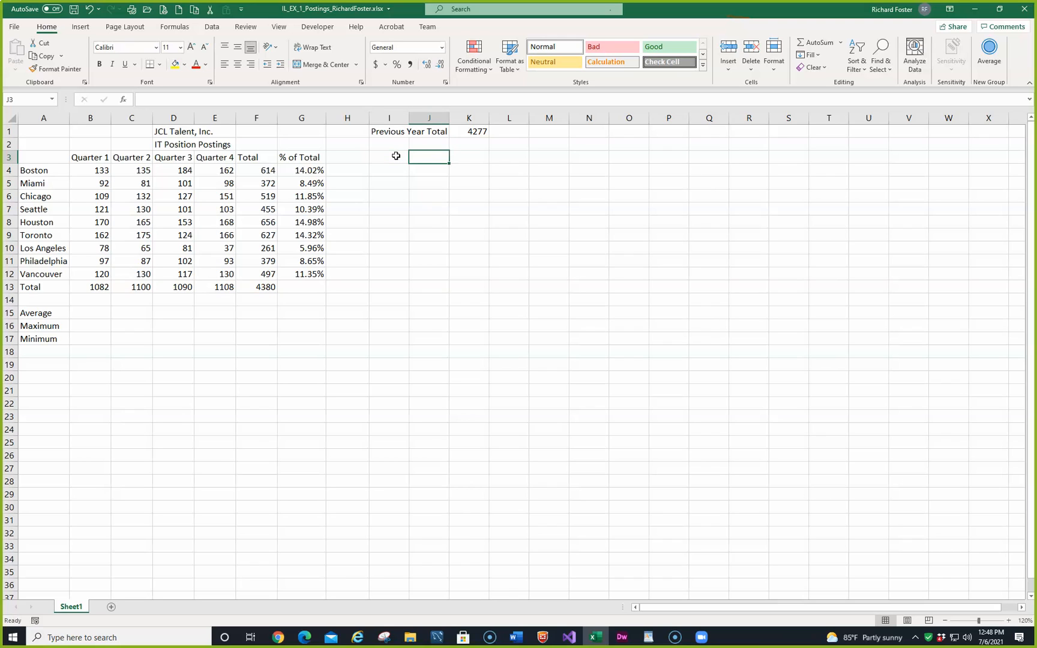
{"action": "type", "text": "This"}
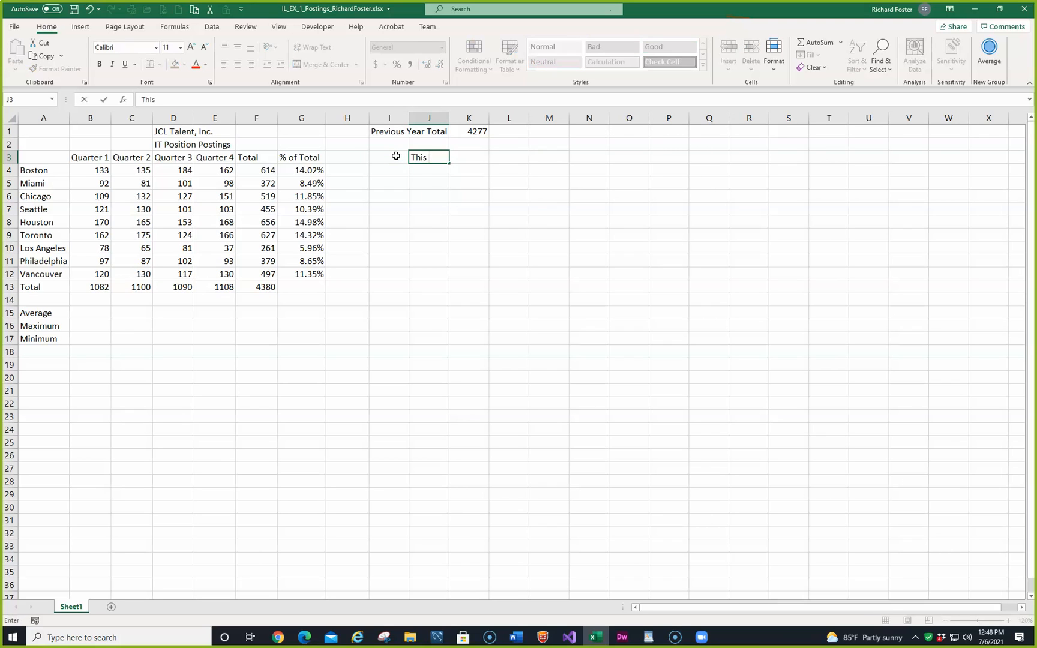
{"action": "type", "text": " Year"}
{"action": "left_click", "coordinate": [104, 100]}
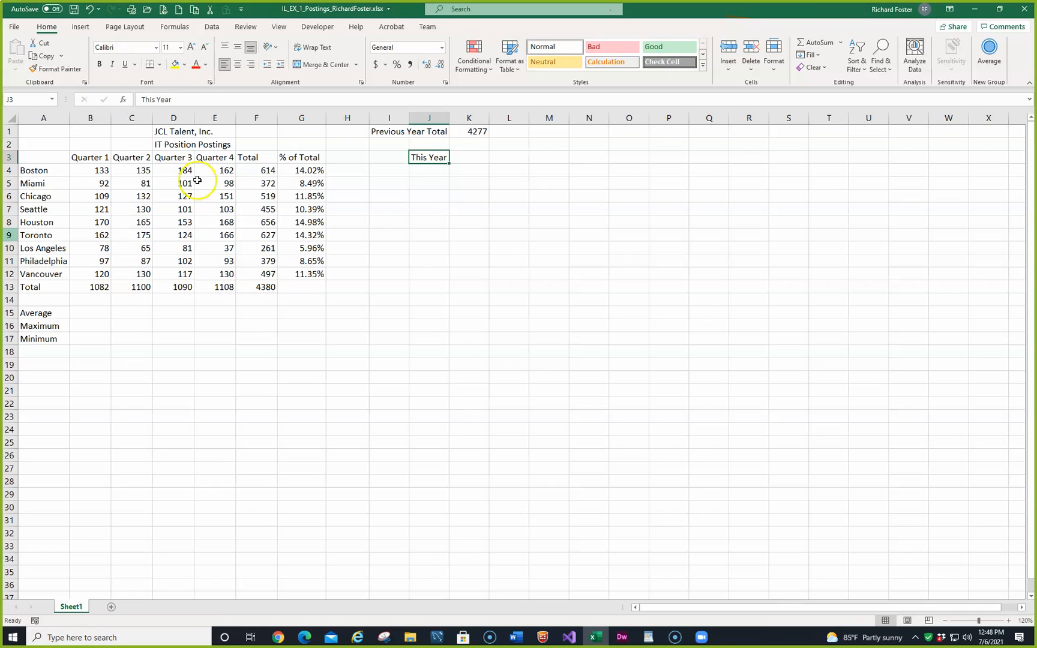
Step: Enter the formula =F13 in K3 to link the This Year value to the grand total
{"action": "left_click", "coordinate": [480, 158]}
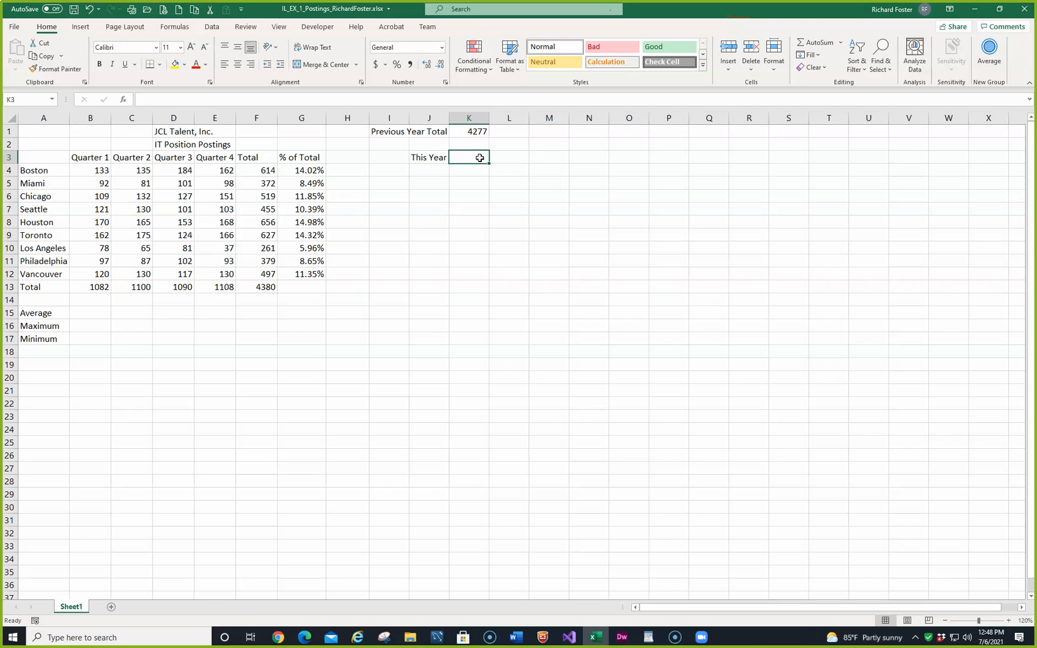
{"action": "type", "text": "="}
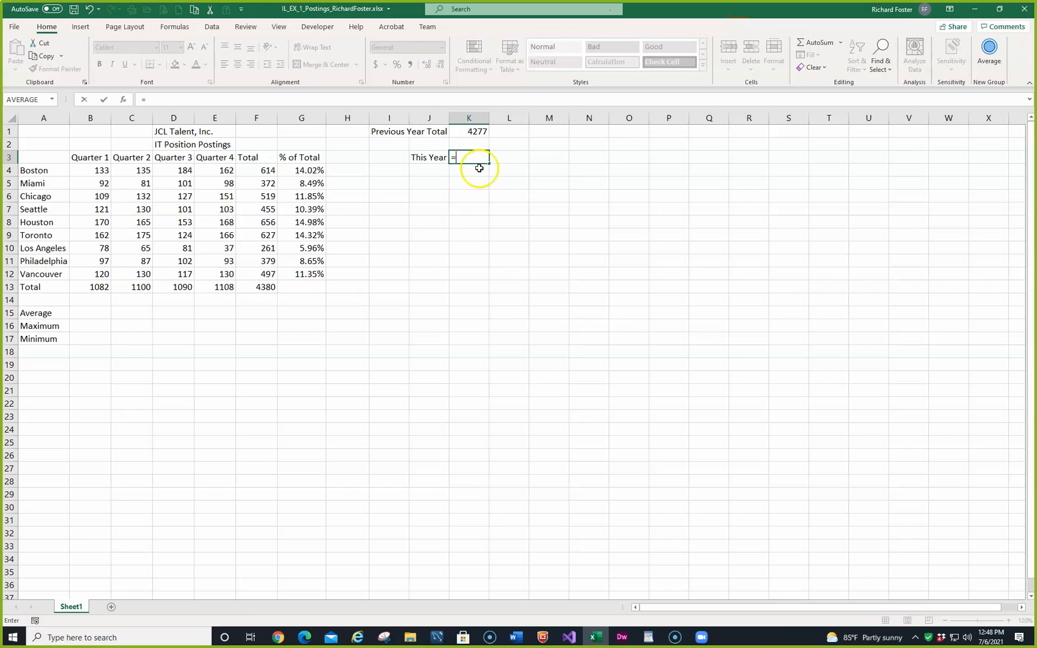
{"action": "left_click", "coordinate": [265, 289]}
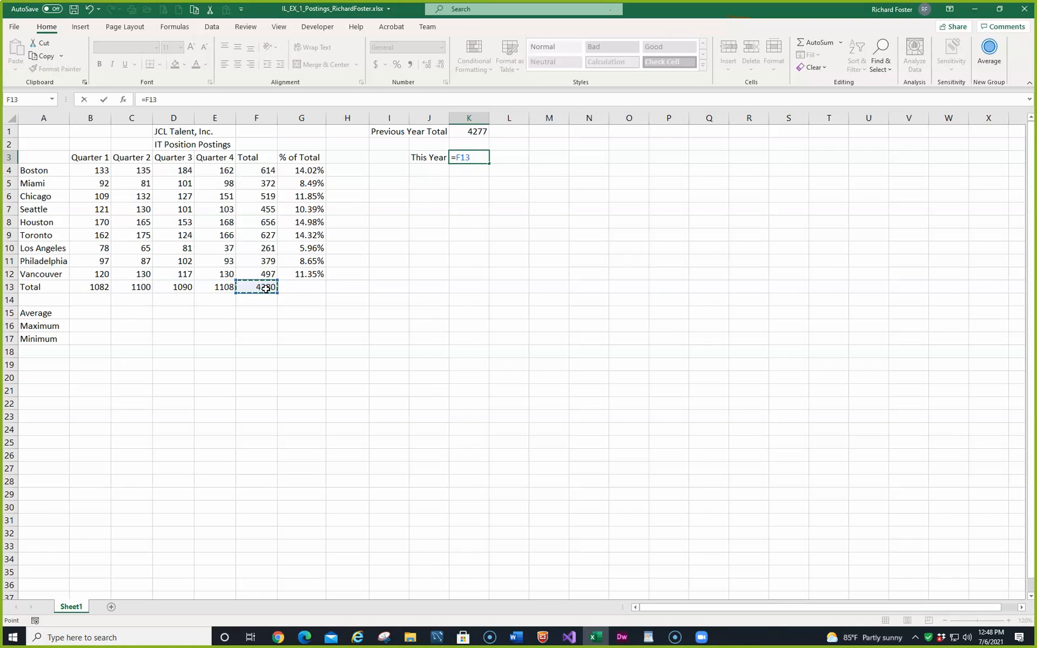
{"action": "key", "text": "Return"}
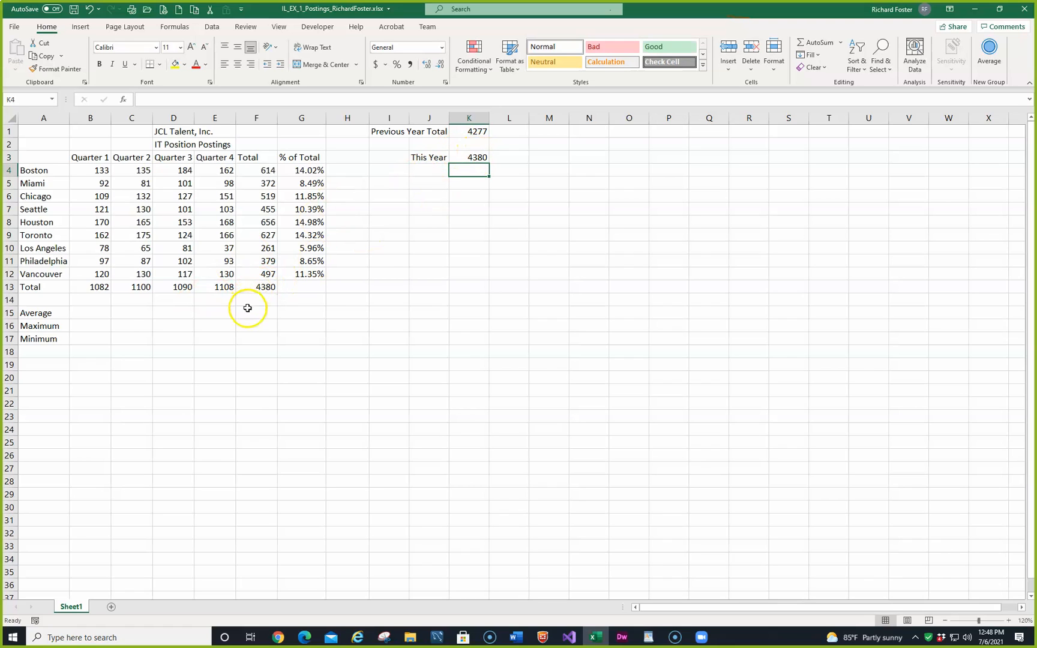
Step: Try replacing Vancouver's total in F12 with 500 to test the linked formulas, and undo the entry
{"action": "left_click", "coordinate": [257, 276]}
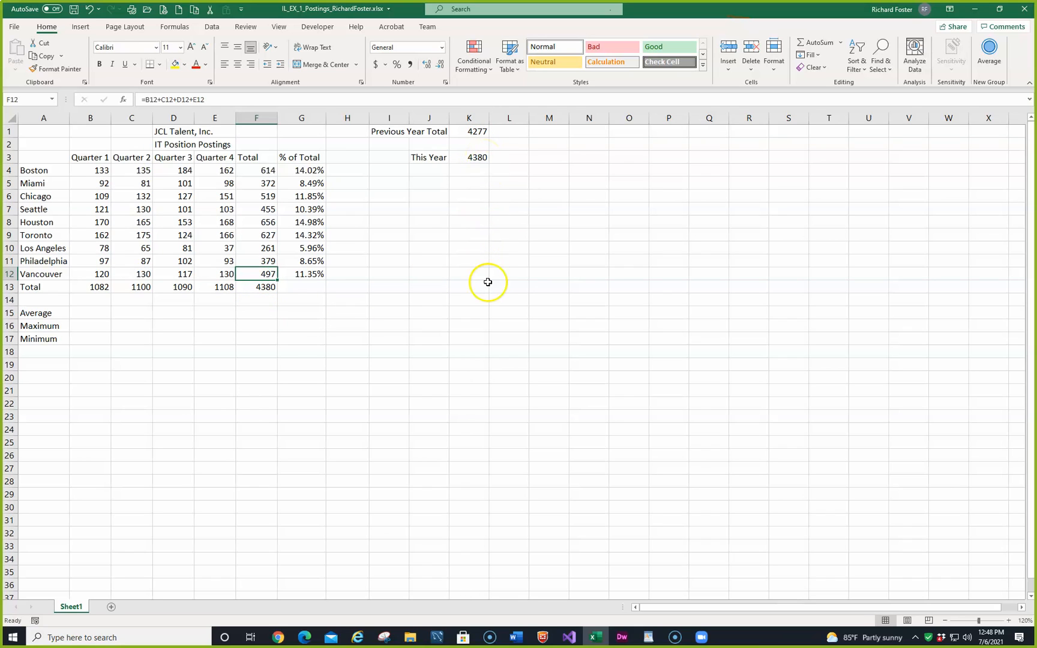
{"action": "type", "text": "500"}
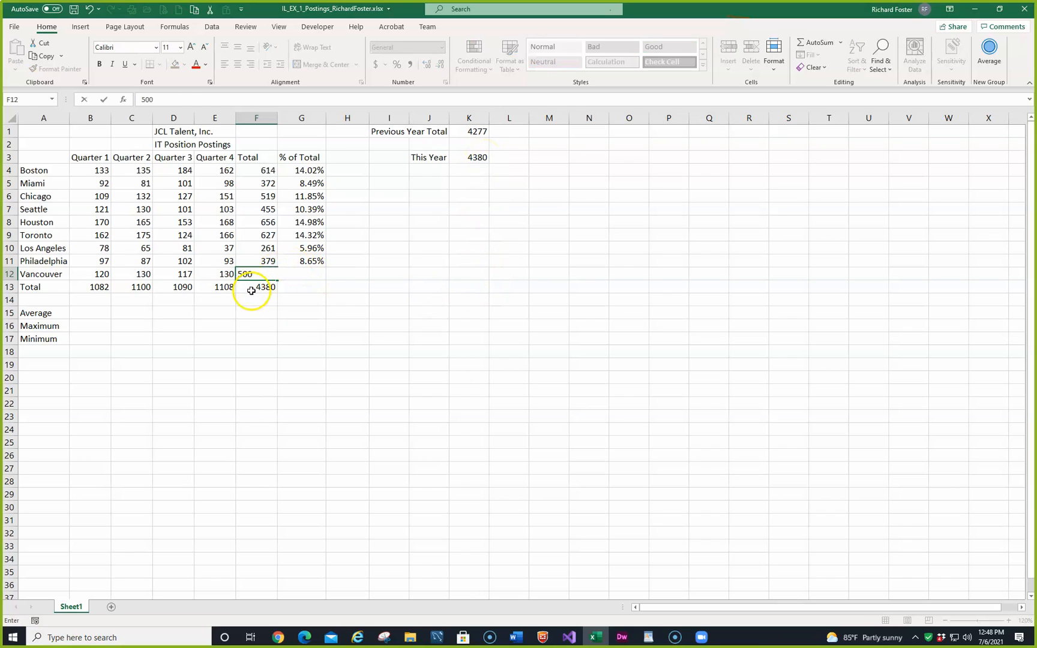
{"action": "key", "text": "Return"}
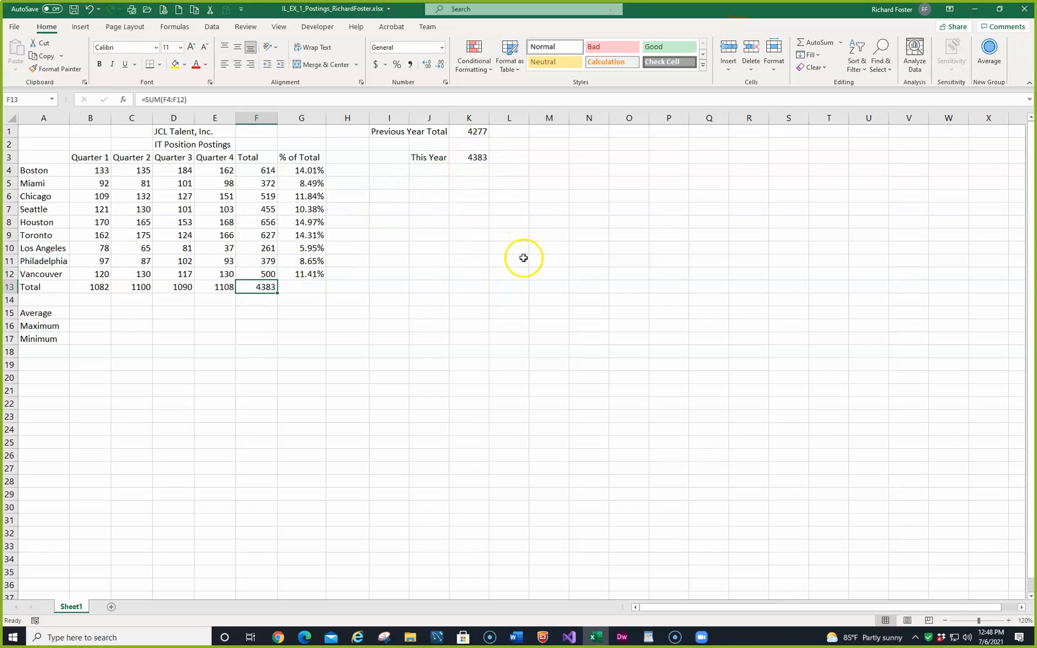
{"action": "key", "text": "Up"}
{"action": "left_click", "coordinate": [90, 9]}
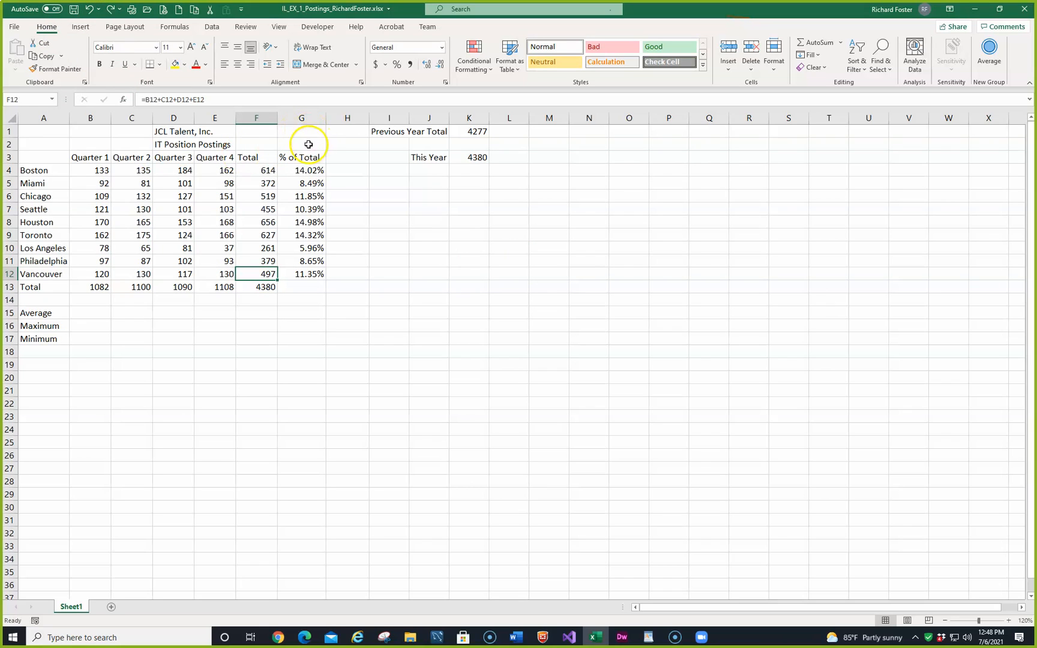
Step: Enter the label % Increase in cell J5 and left-align it
{"action": "left_click", "coordinate": [425, 182]}
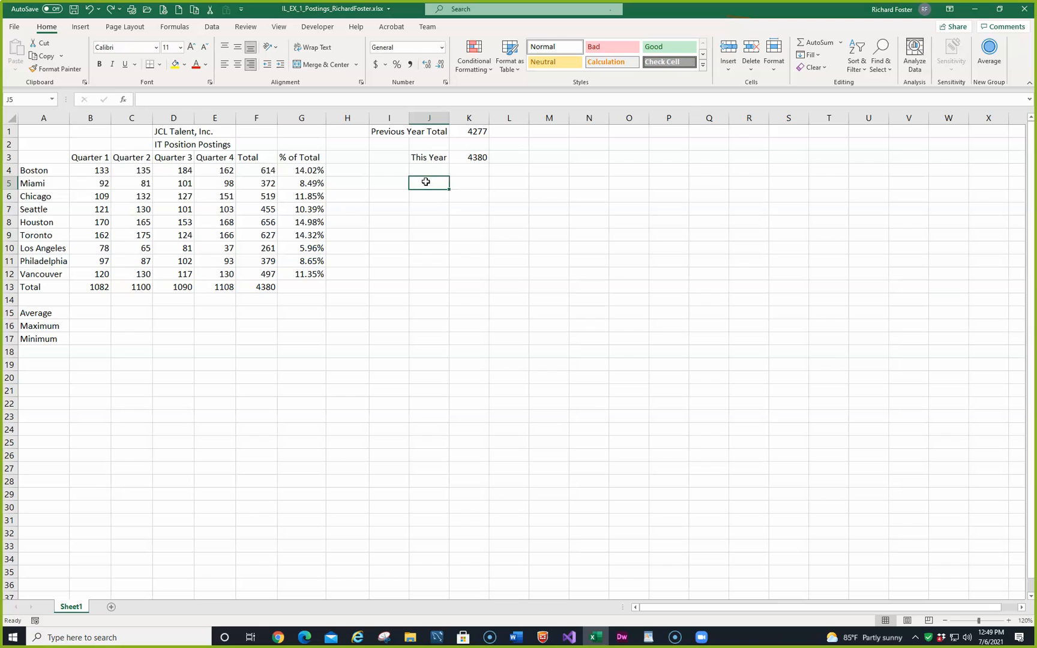
{"action": "type", "text": "%"}
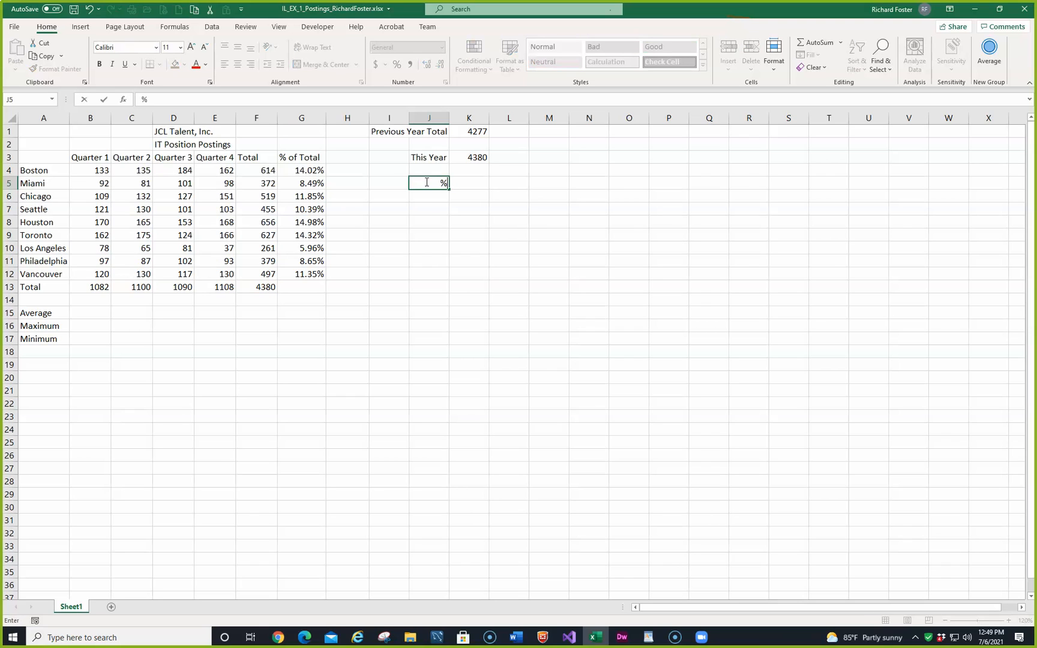
{"action": "type", "text": " Increase"}
{"action": "left_click", "coordinate": [107, 99]}
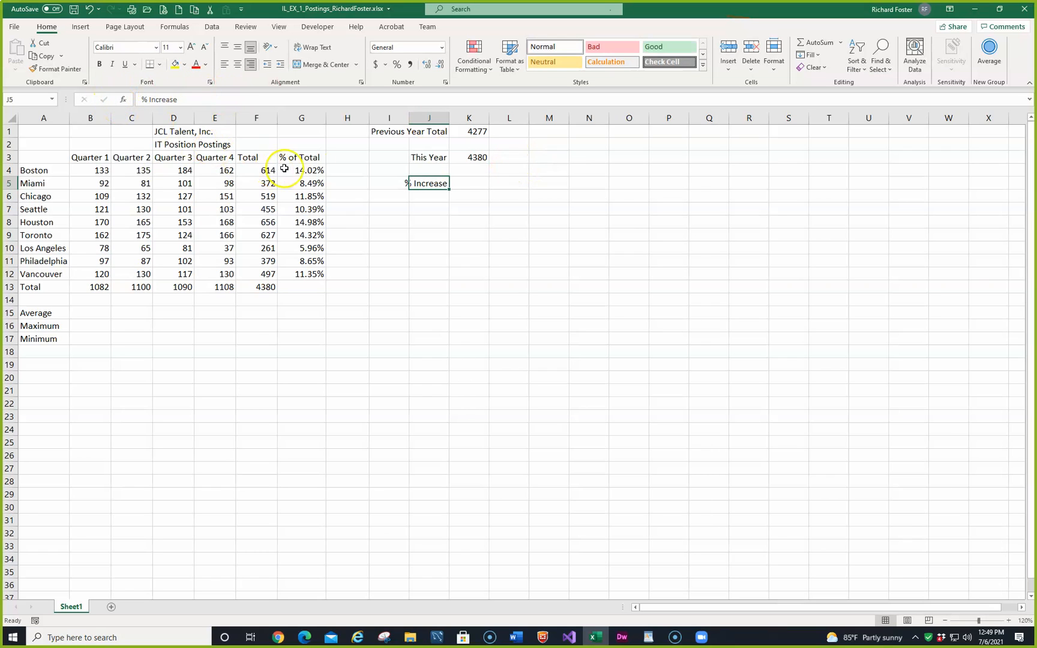
{"action": "left_click", "coordinate": [222, 64]}
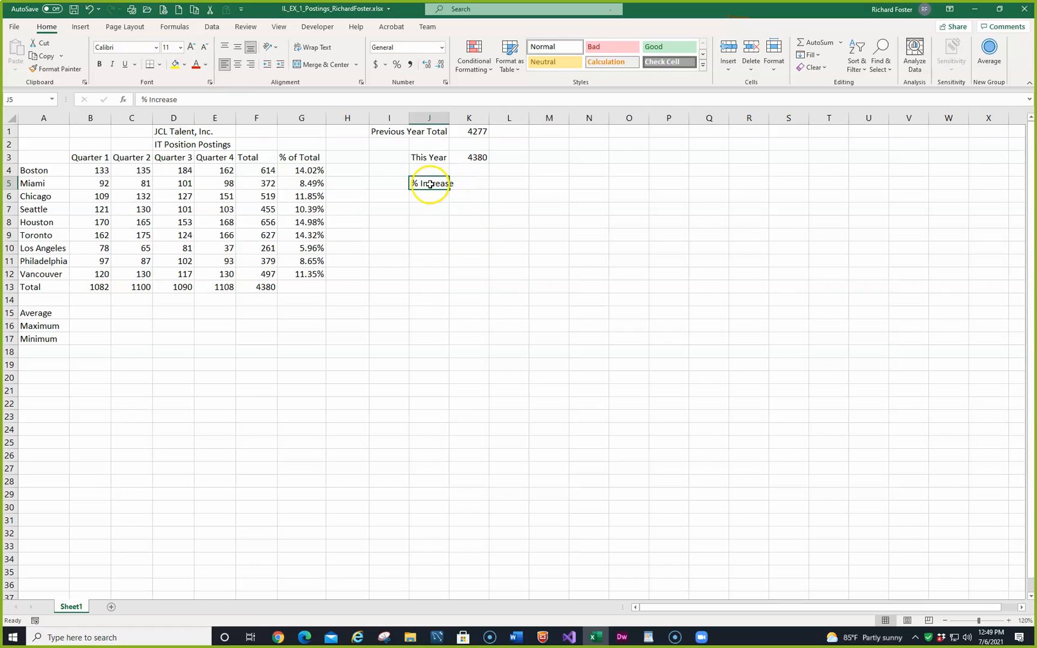
Step: AutoFit the width of column J to its longest label
{"action": "left_click", "coordinate": [468, 181]}
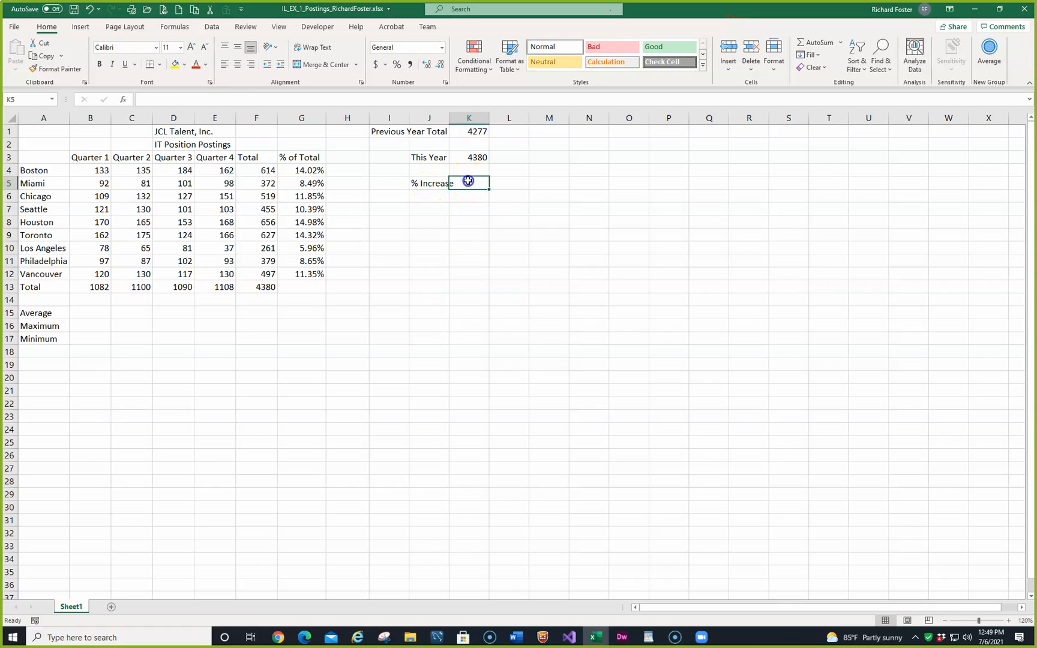
{"action": "type", "text": "j"}
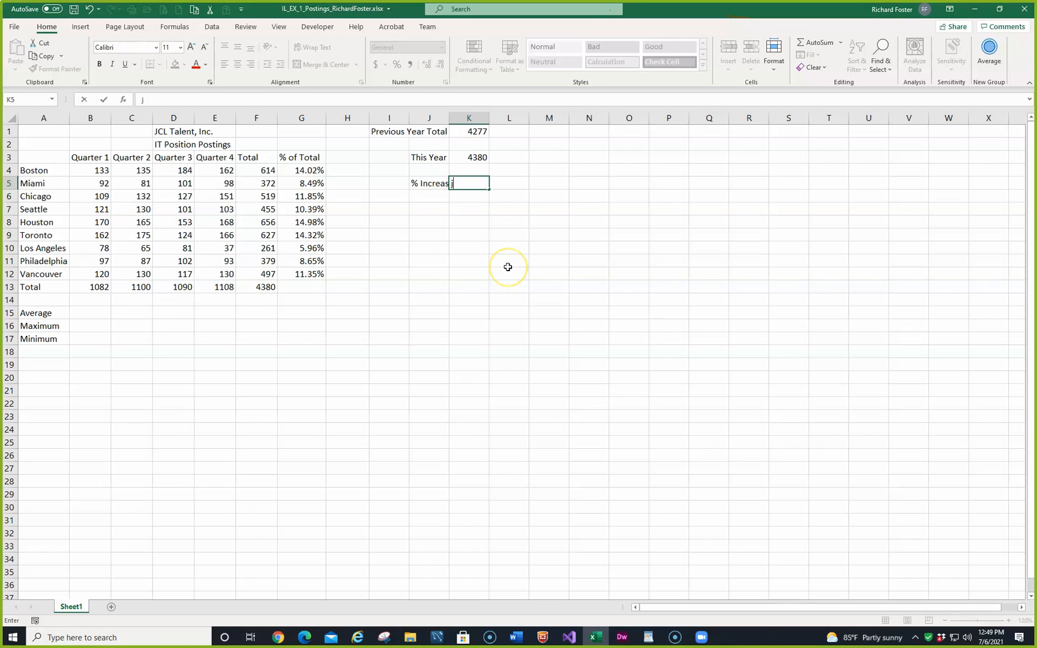
{"action": "key", "text": "Escape"}
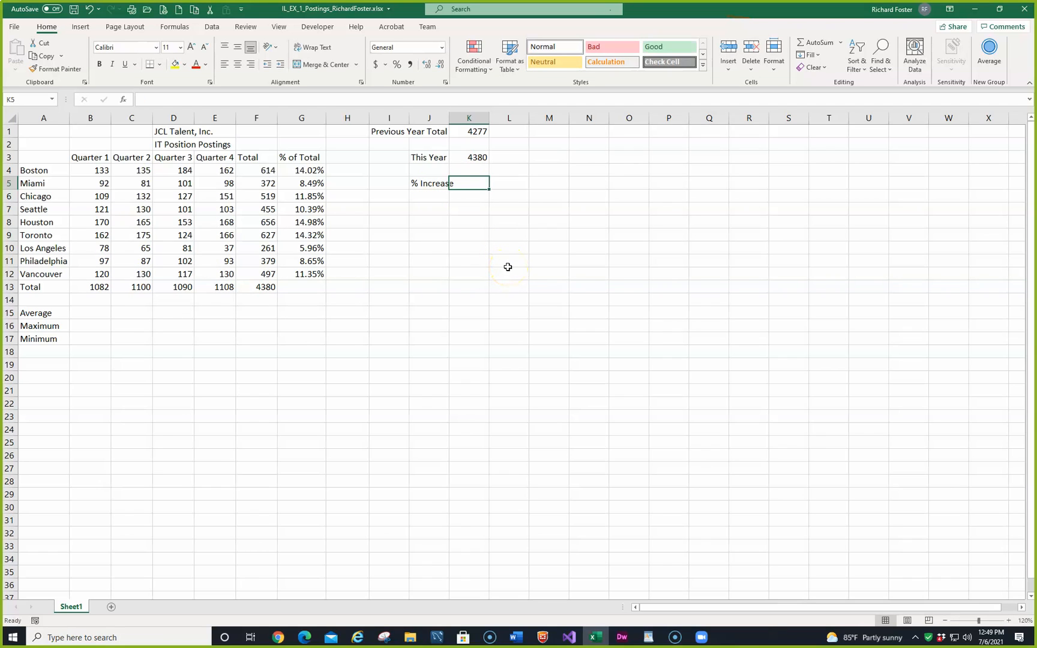
{"action": "double_click", "coordinate": [449, 118]}
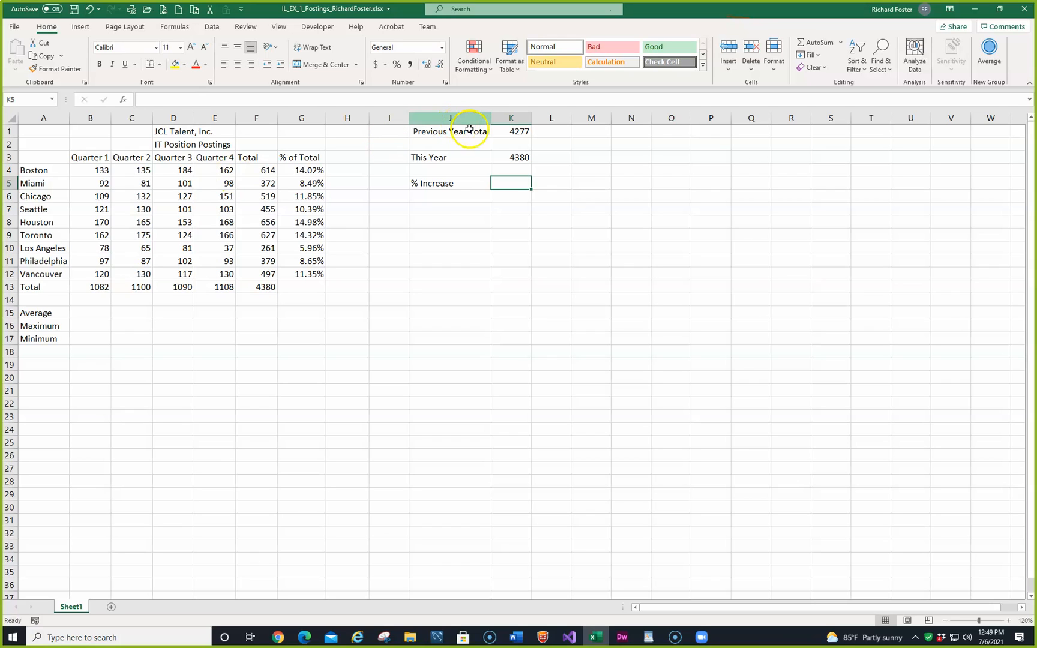
Step: Enter the percentage increase formula =(K3-K1)/K1 in cell K5
{"action": "left_click", "coordinate": [508, 183]}
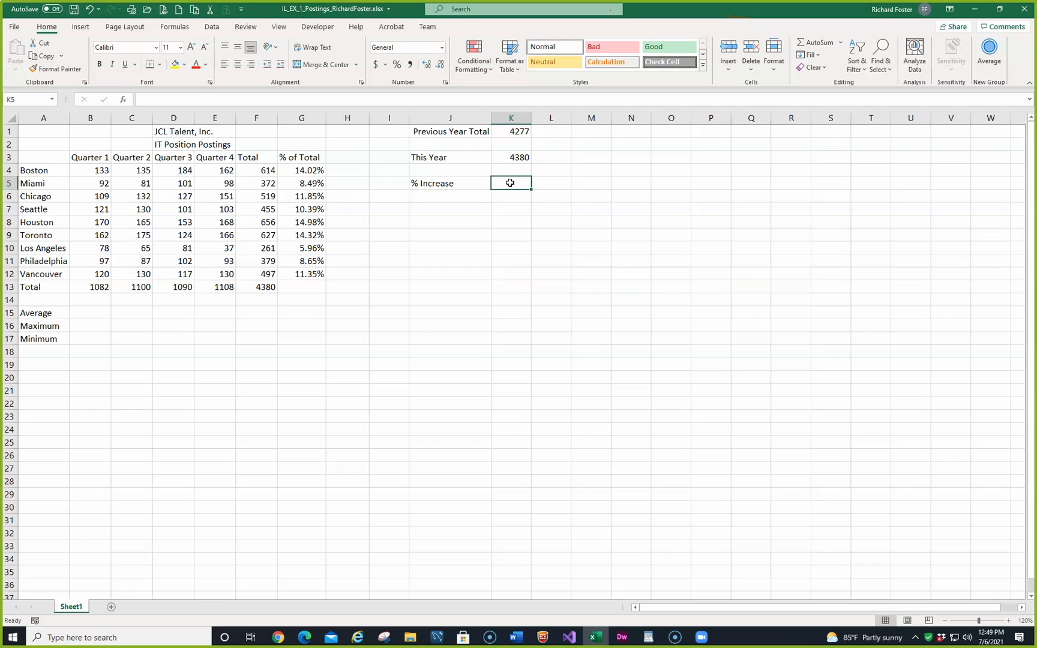
{"action": "type", "text": "="}
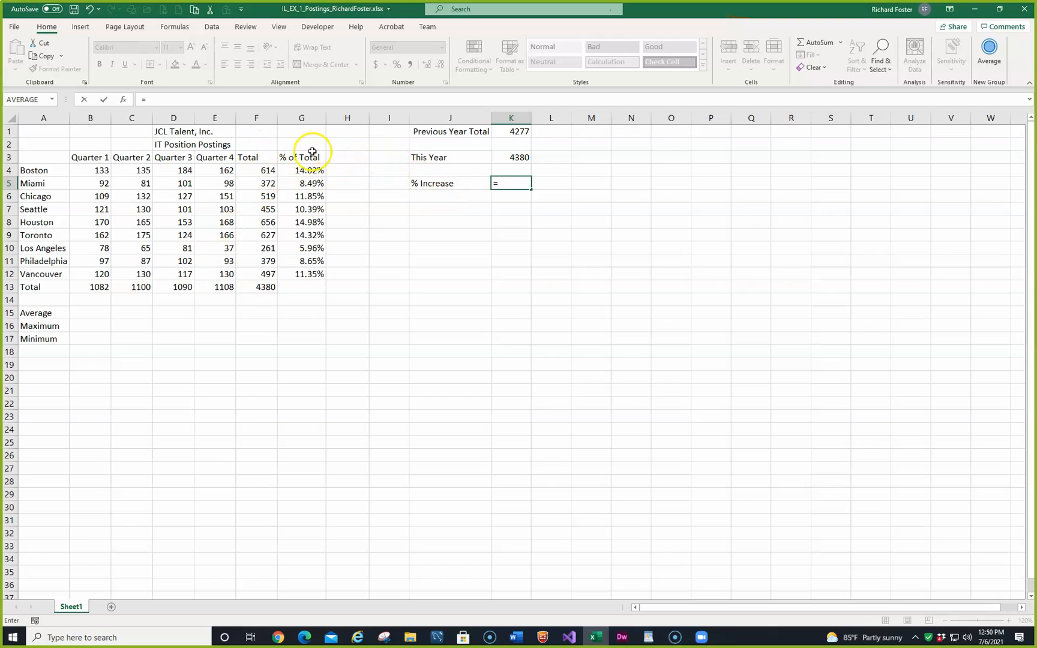
{"action": "left_click", "coordinate": [514, 156]}
{"action": "type", "text": "-"}
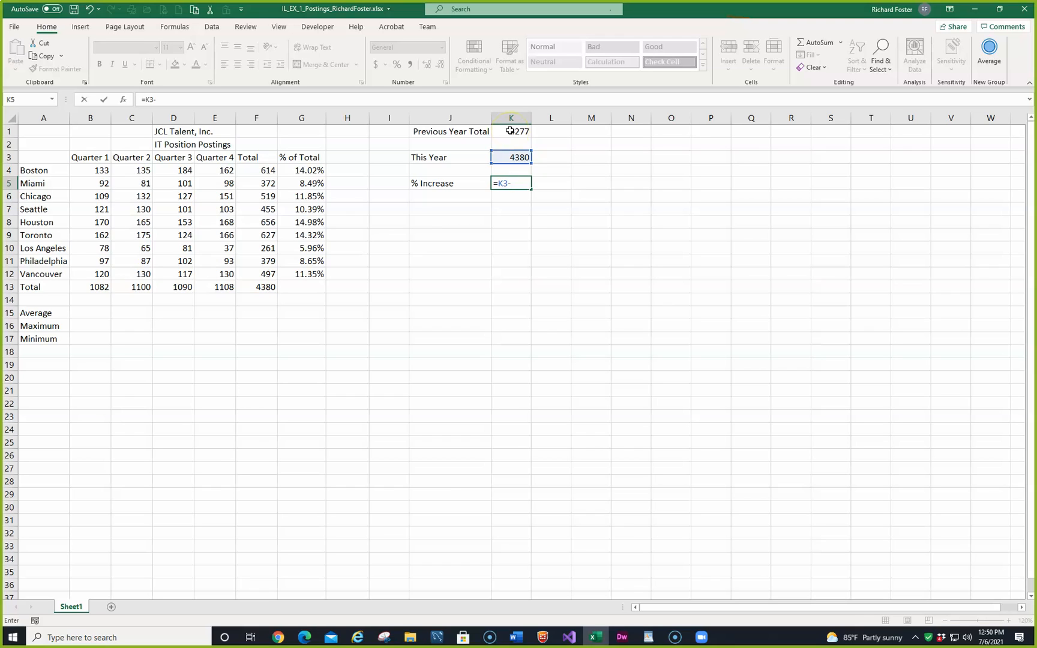
{"action": "left_click", "coordinate": [510, 131]}
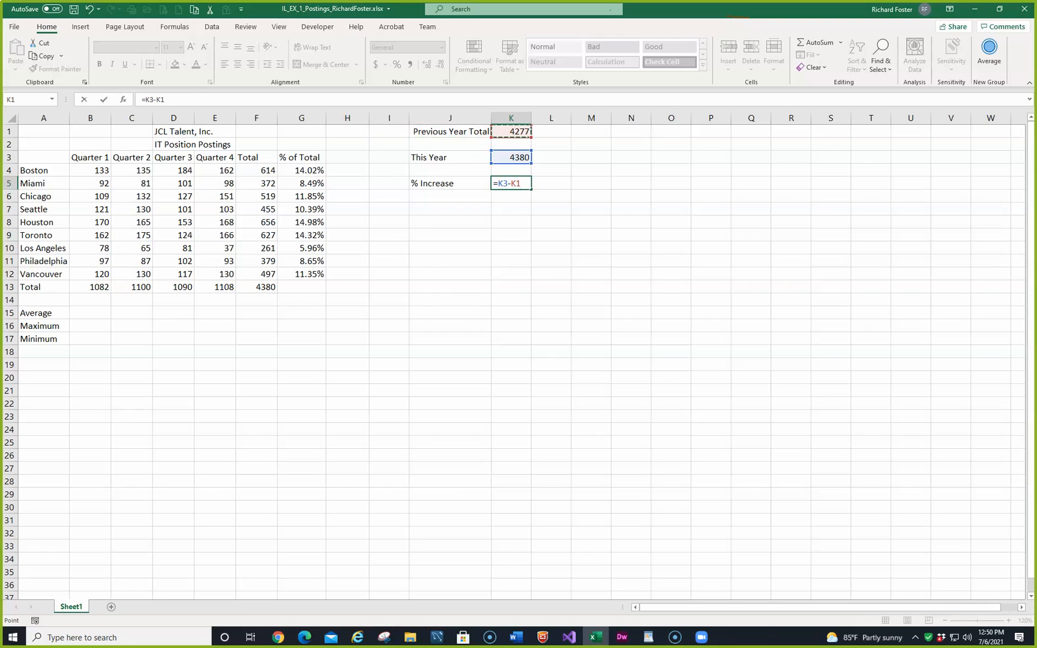
{"action": "left_click", "coordinate": [148, 99]}
{"action": "type", "text": "("}
{"action": "type", "text": "/k"}
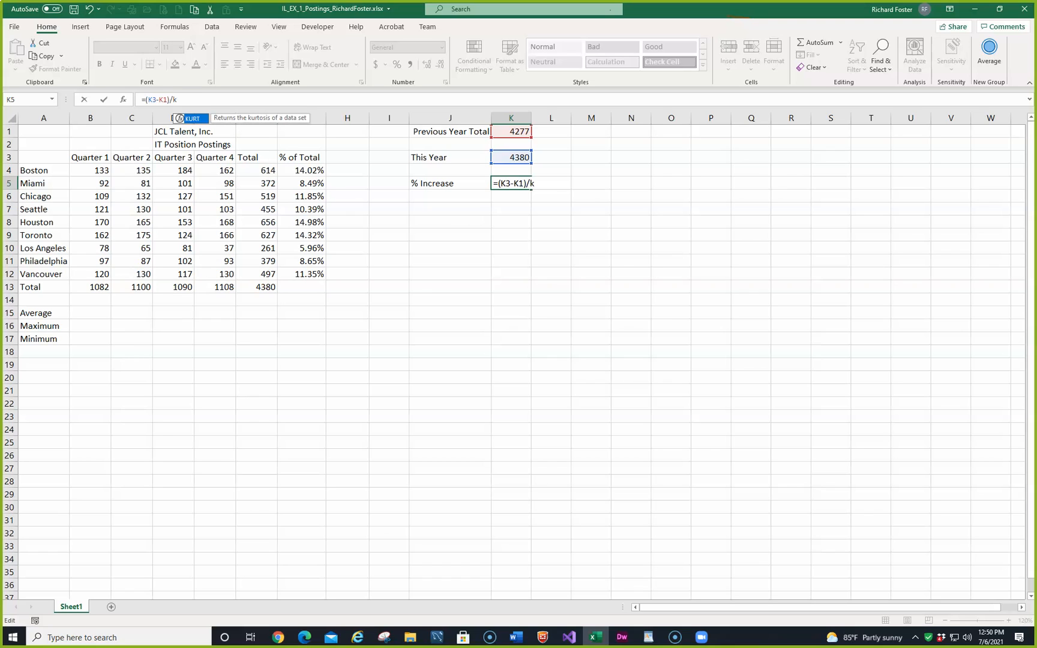
{"action": "type", "text": "1"}
{"action": "key", "text": "Return"}
{"action": "key", "text": "Up"}
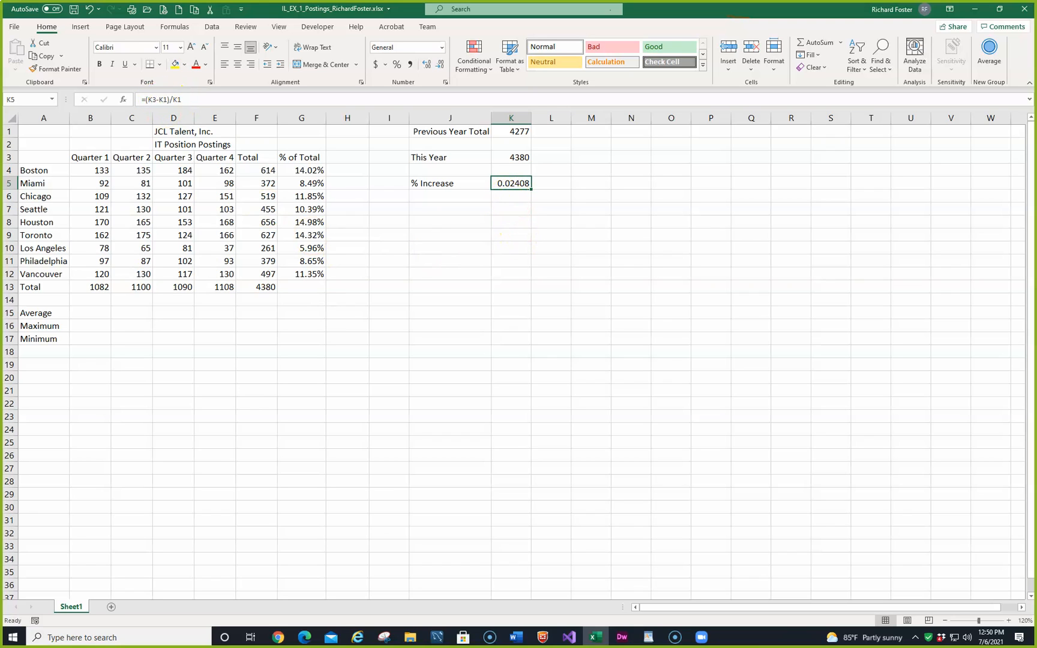
Step: Format the % Increase result in K5 as a percentage with two decimal places
{"action": "left_click", "coordinate": [398, 66]}
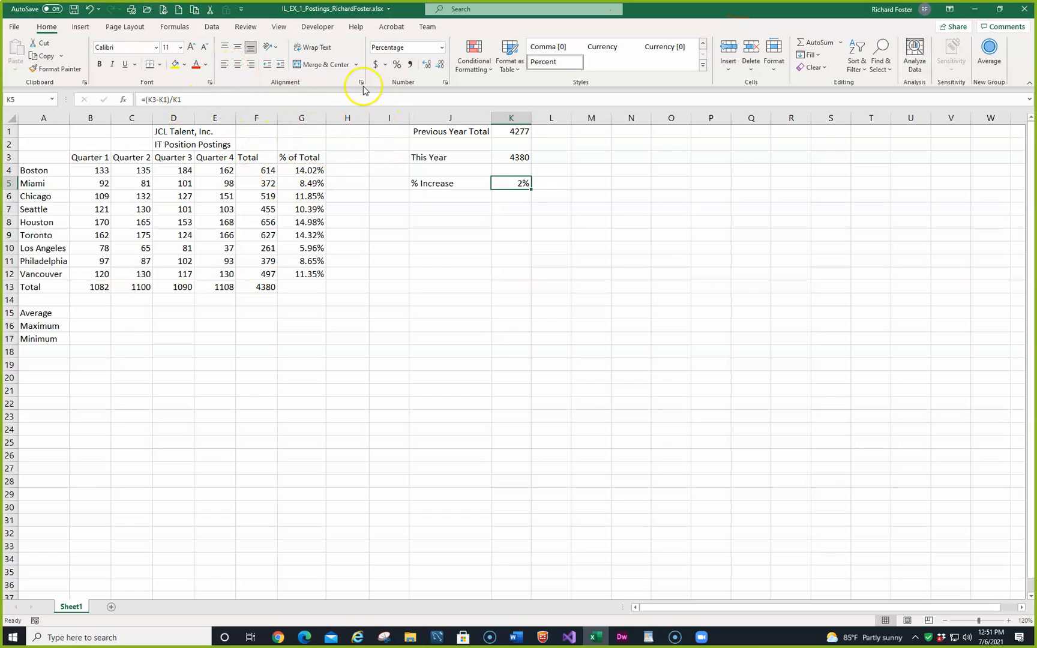
{"action": "left_click", "coordinate": [426, 65]}
{"action": "left_click", "coordinate": [426, 65]}
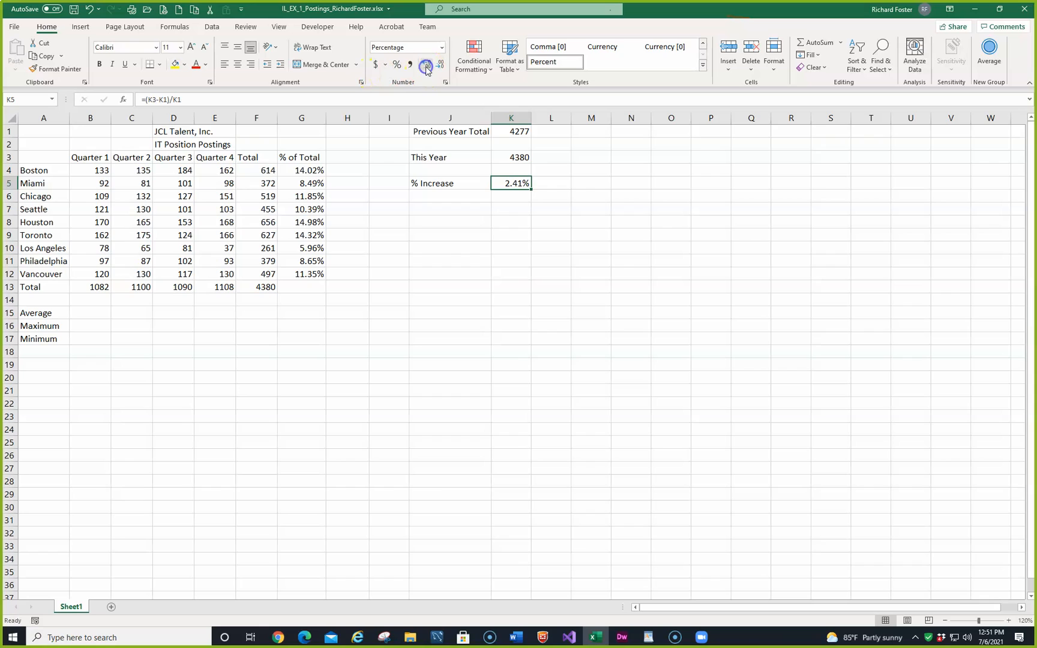